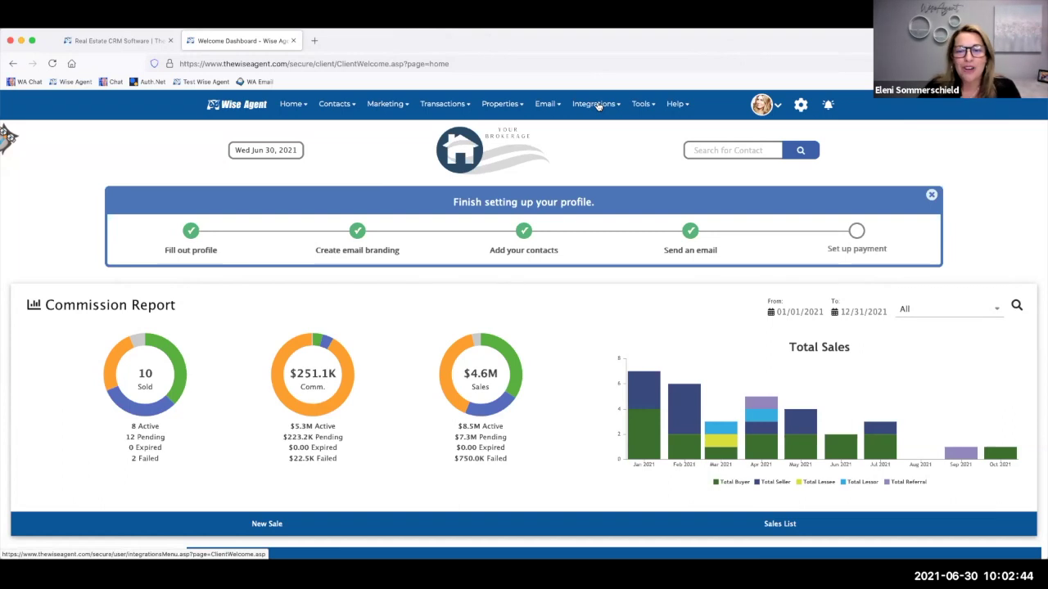
# - Go to Integrations settings and expand the SkySlope integration to confirm it is Active
pyautogui.click(599, 105)
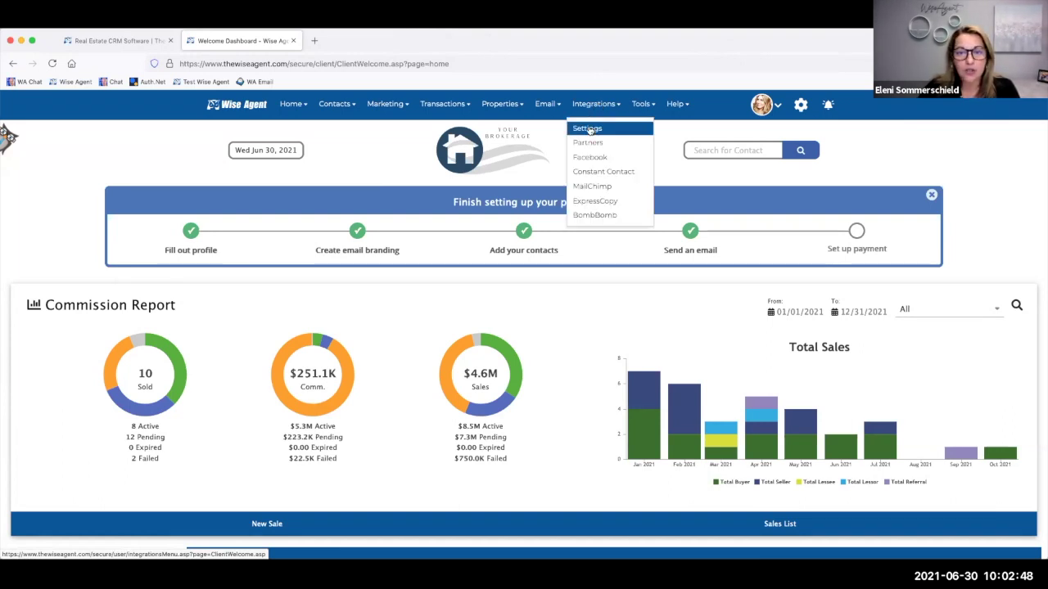
pyautogui.click(588, 131)
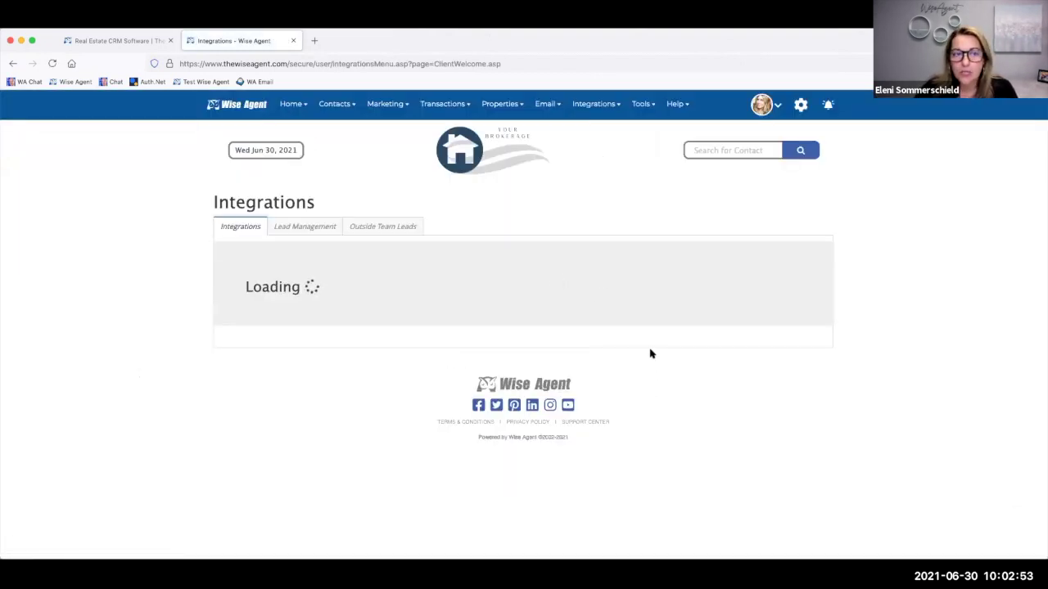
pyautogui.scroll(-2, 635, 446)
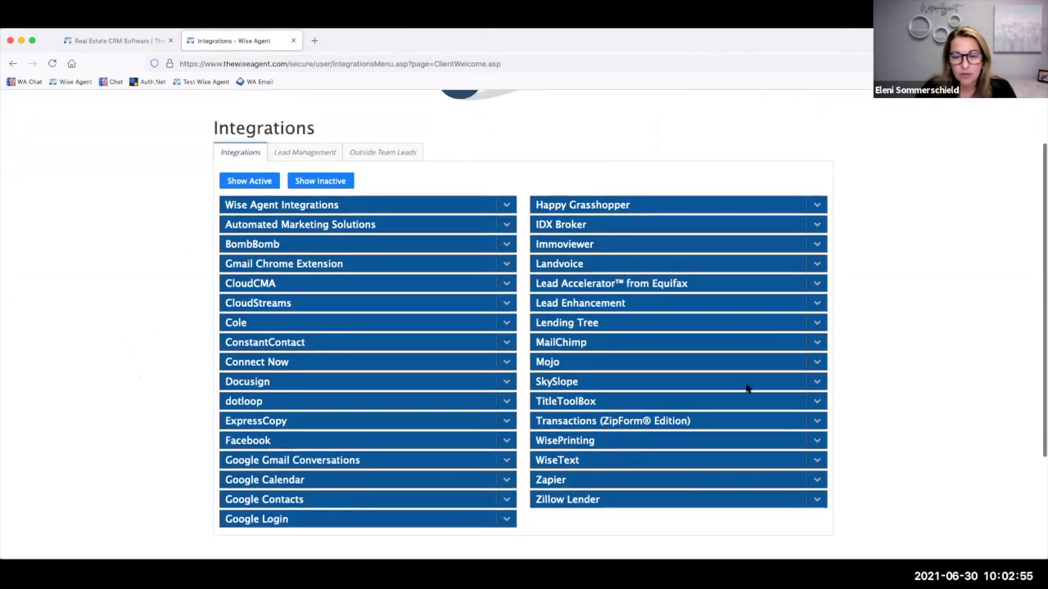
pyautogui.click(813, 381)
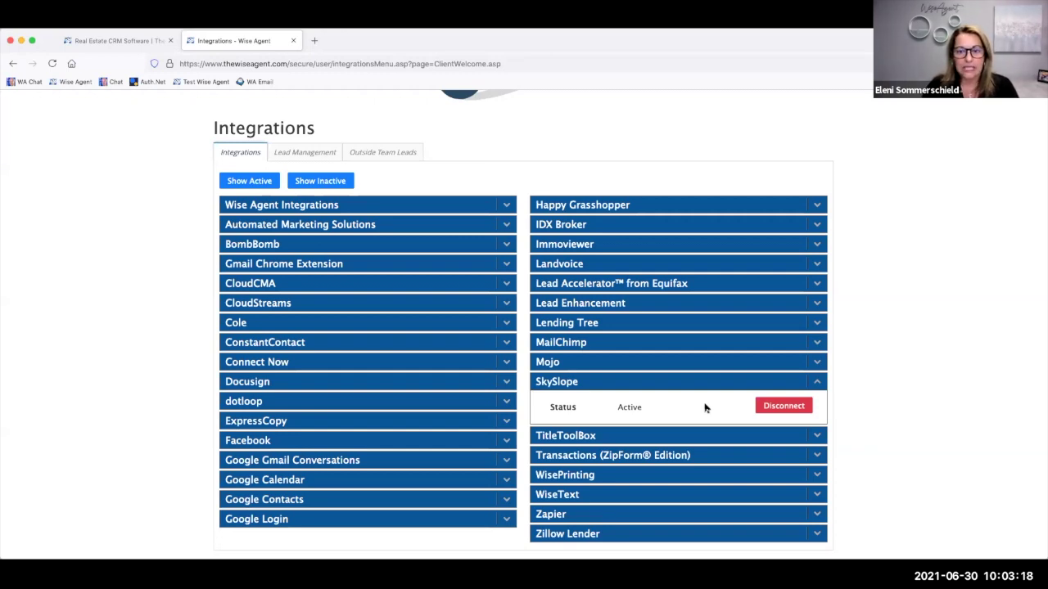
pyautogui.scroll(3, 638, 217)
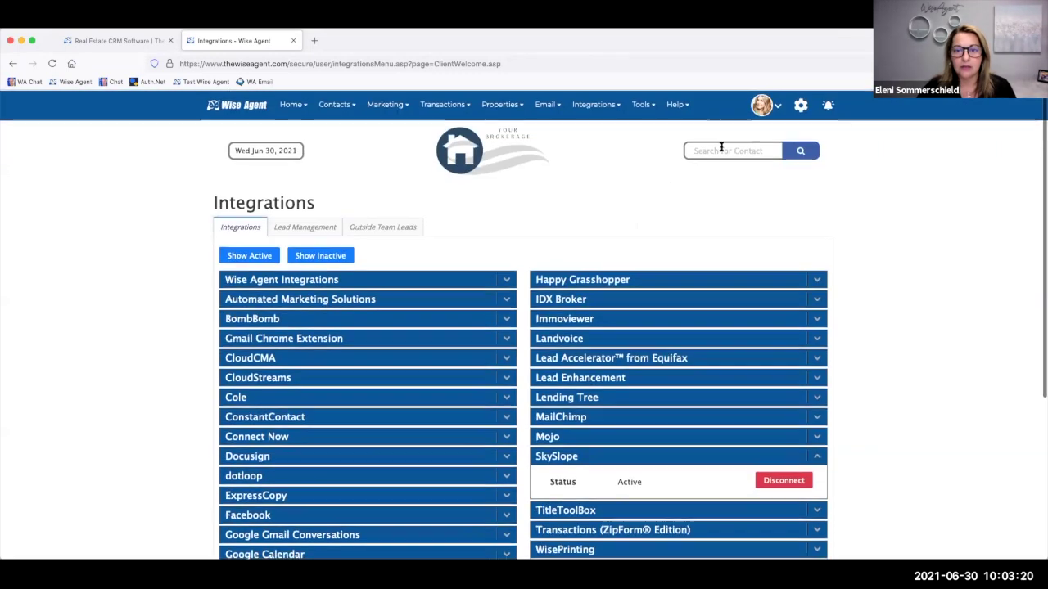
# - Search 'phelp', open the matching contact's summary and bring up the SkySlope panel
pyautogui.write('phelp')
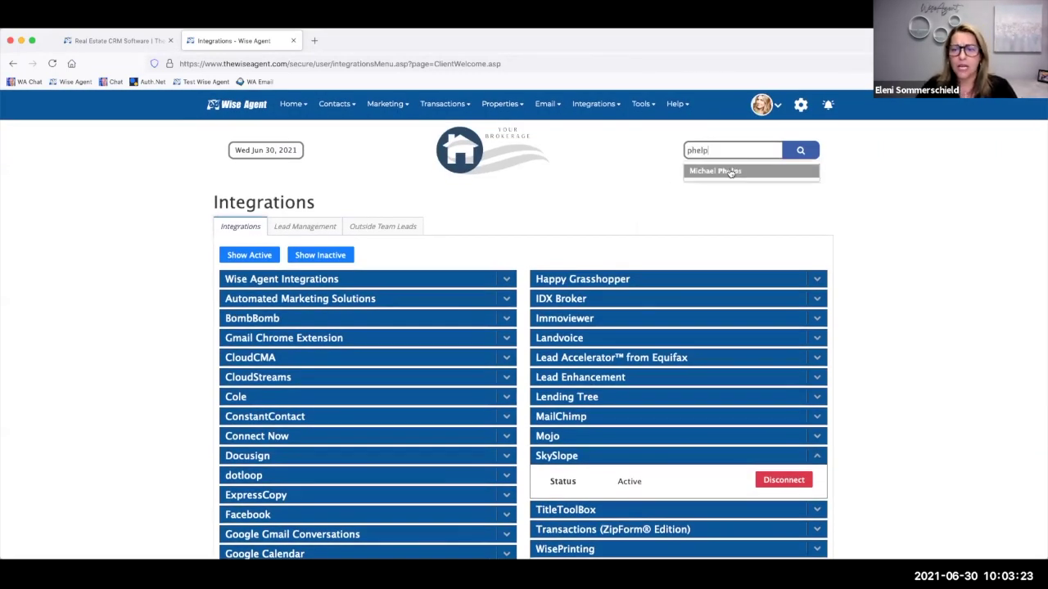
pyautogui.click(729, 171)
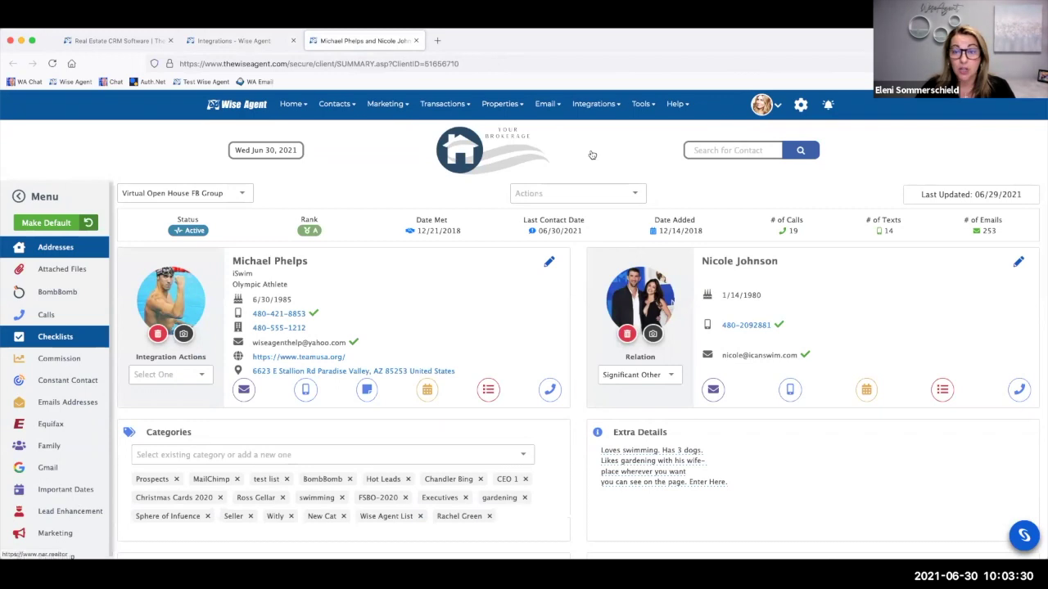
pyautogui.click(1028, 535)
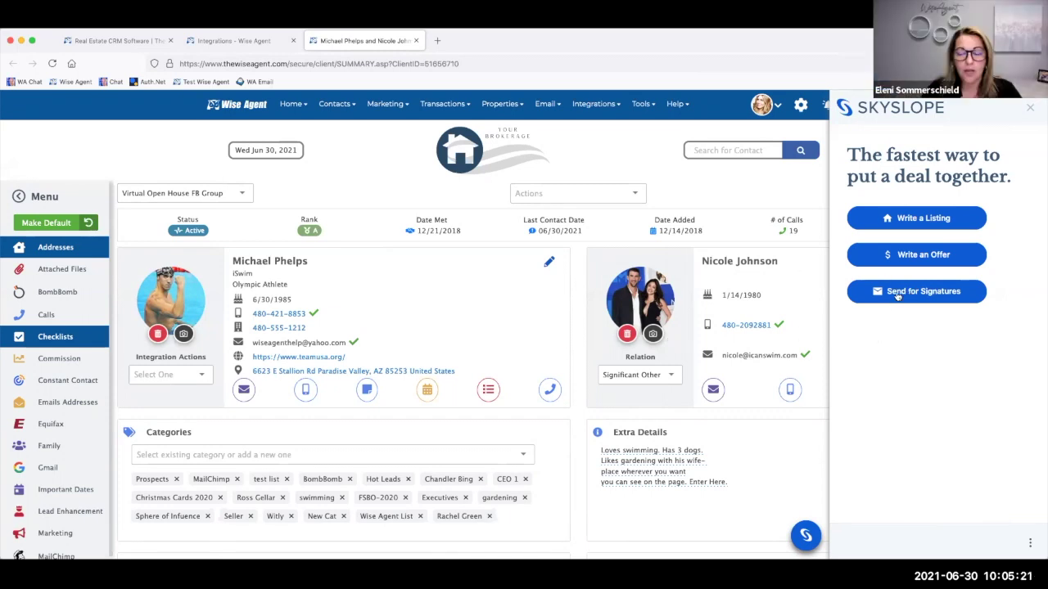
pyautogui.click(897, 295)
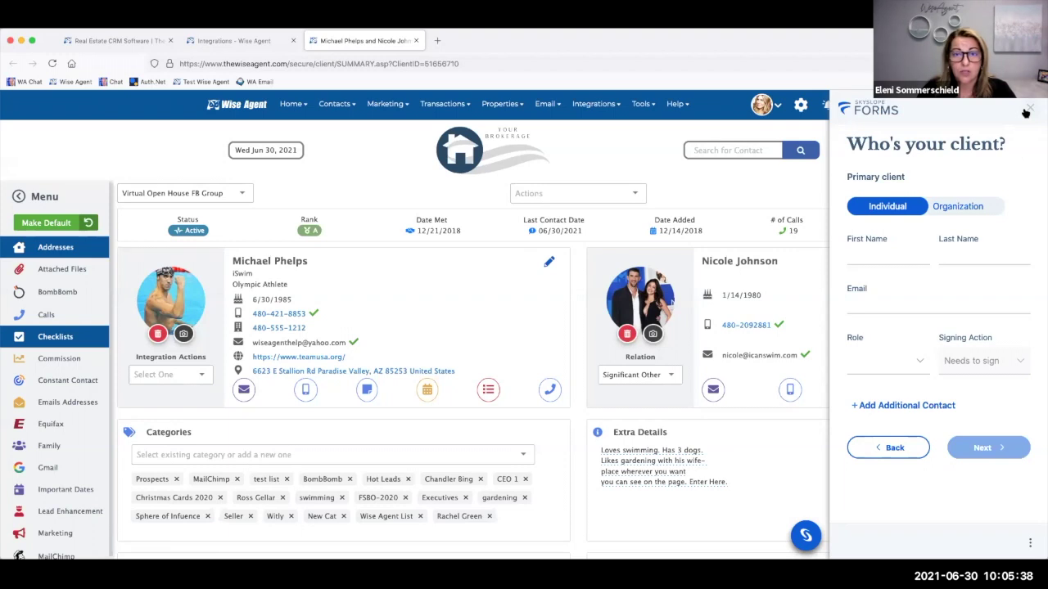
pyautogui.click(1028, 110)
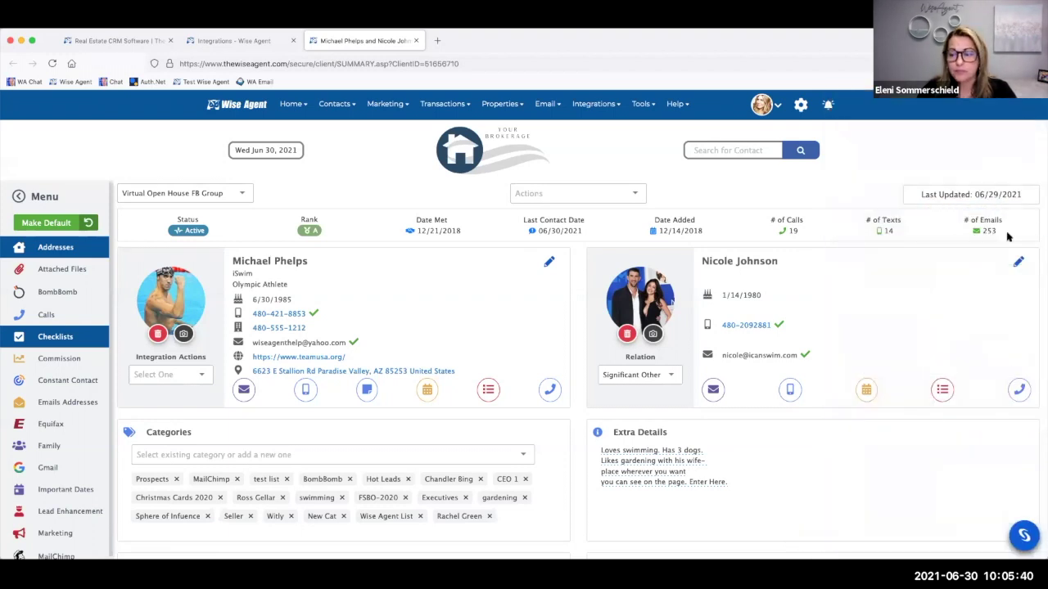
pyautogui.click(1023, 535)
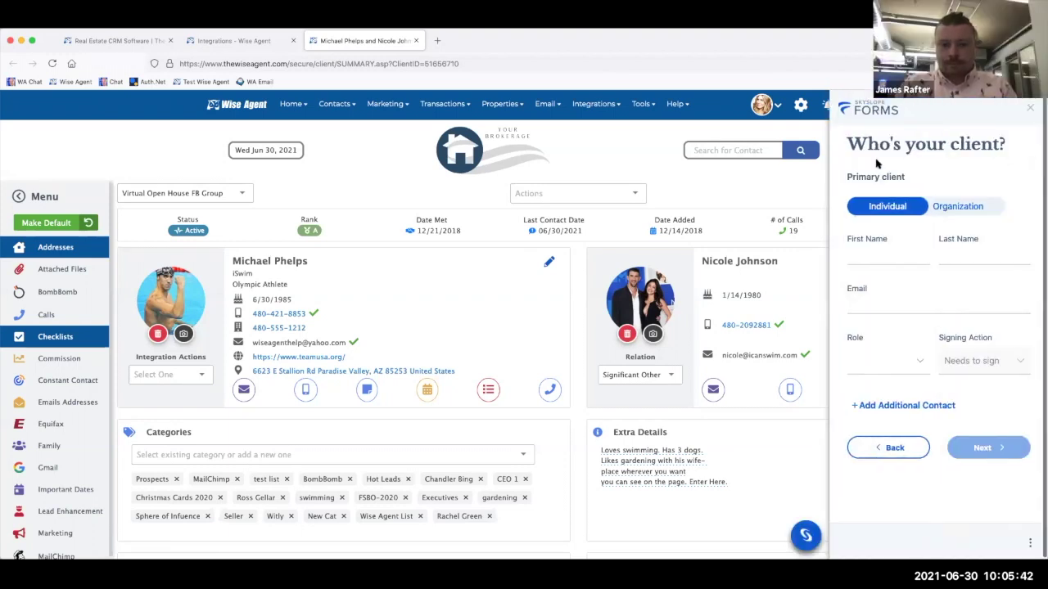
pyautogui.click(890, 450)
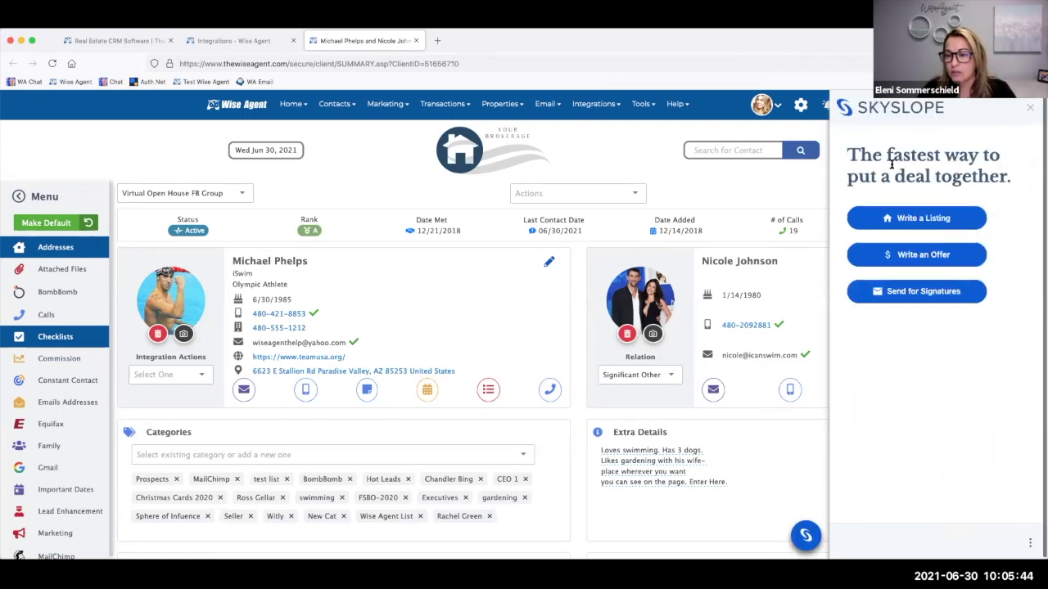
# - Start a new listing and fill the property address from the first Scottsdale, AZ suggestion
pyautogui.click(911, 223)
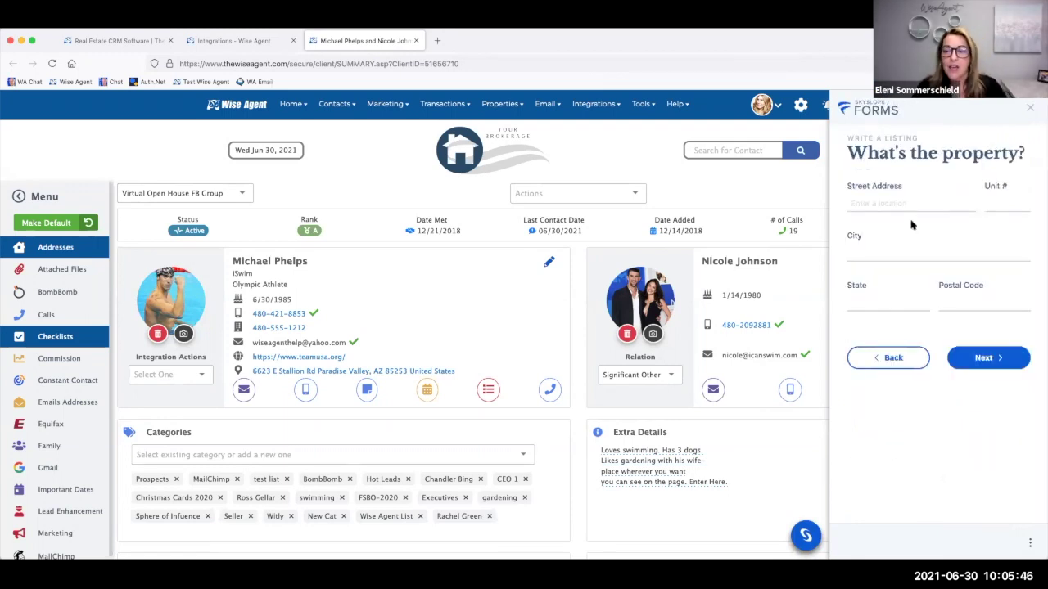
pyautogui.click(869, 206)
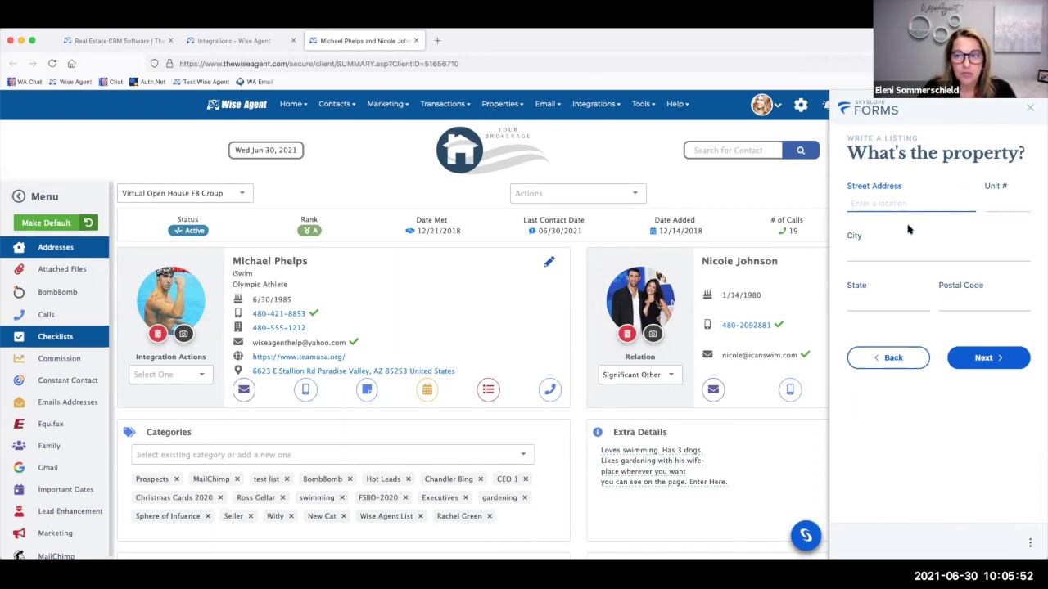
pyautogui.write('1')
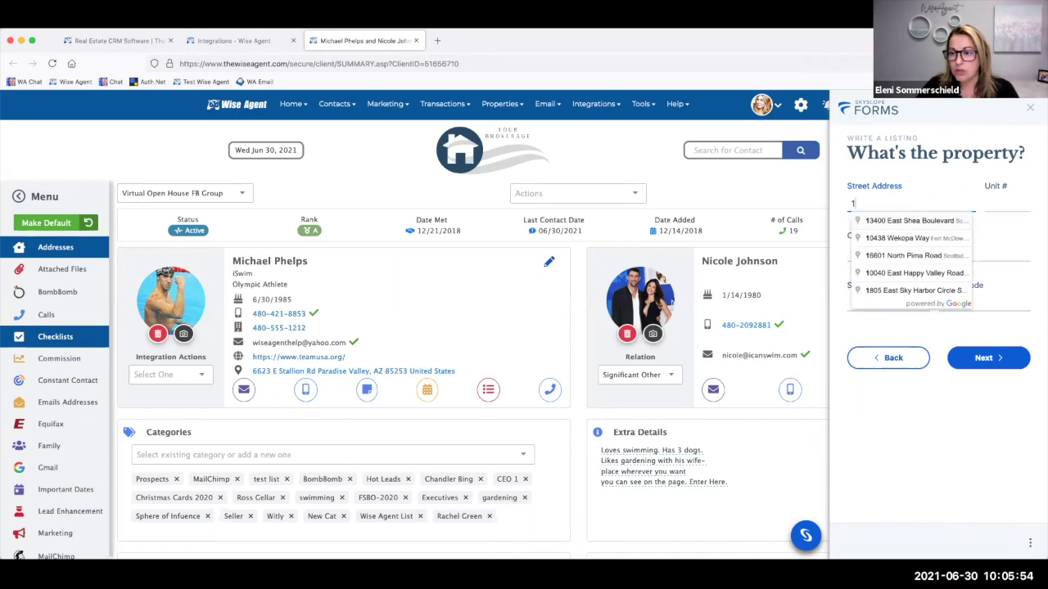
pyautogui.click(923, 221)
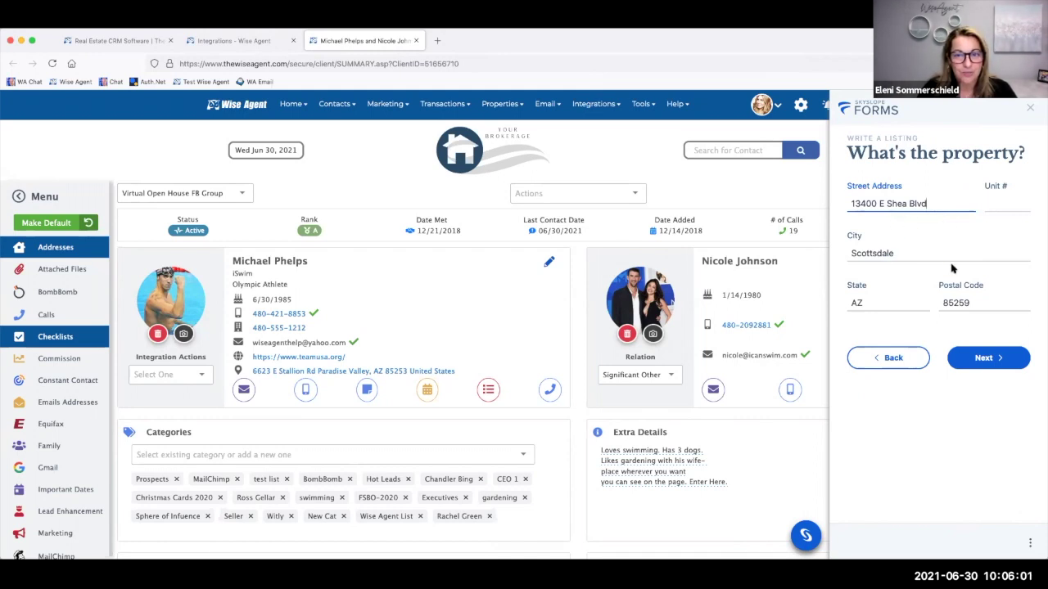
pyautogui.click(995, 363)
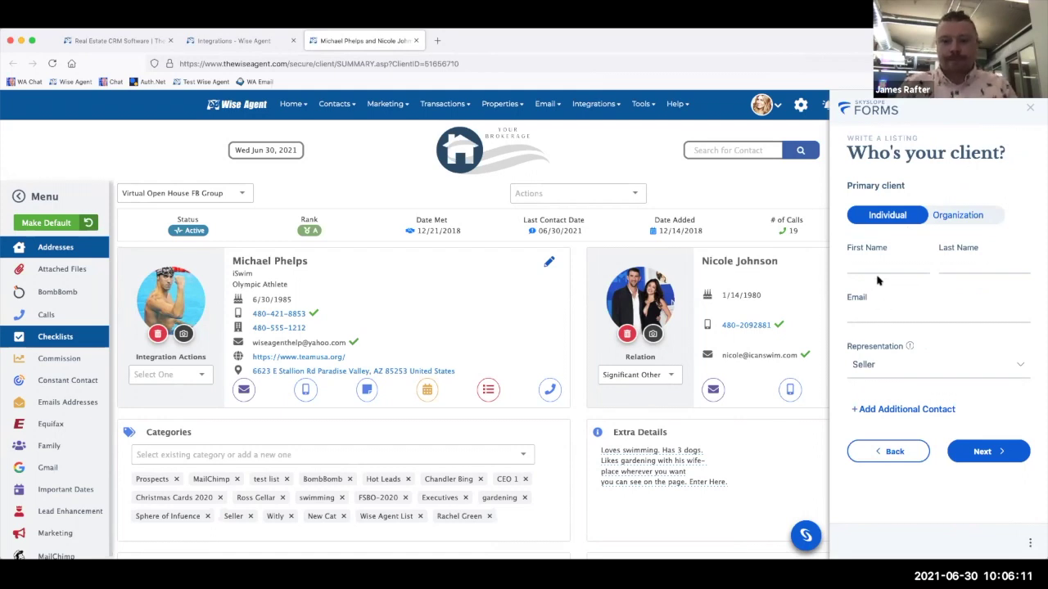
# - Enter the seller client's first name, last name and e-mail address, fixing a typo in the e-mail
pyautogui.click(870, 268)
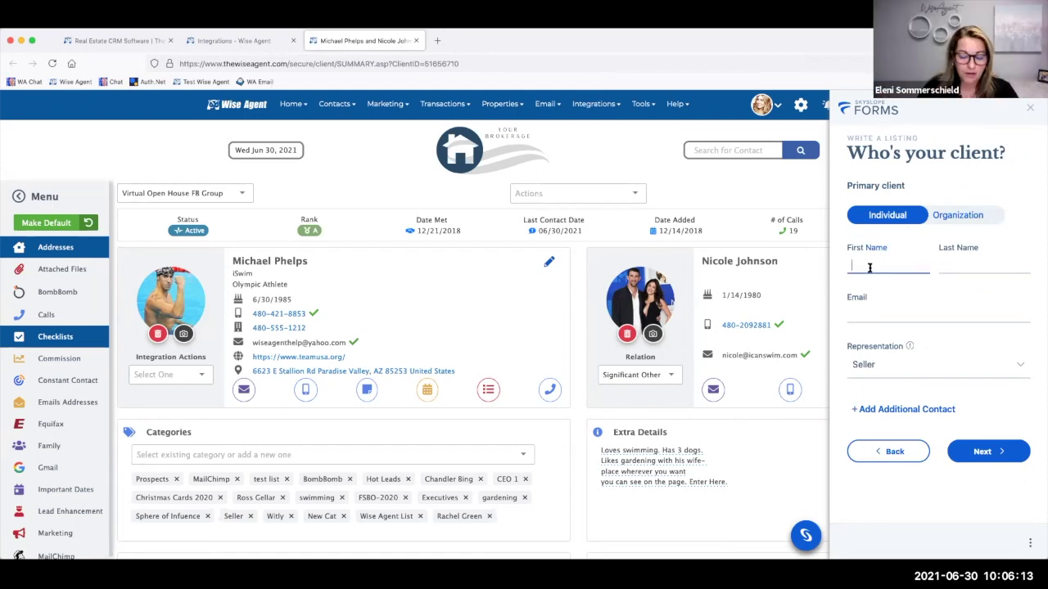
pyautogui.write('Mich')
pyautogui.write('ael')
pyautogui.write('Phelps')
pyautogui.press('Tab')
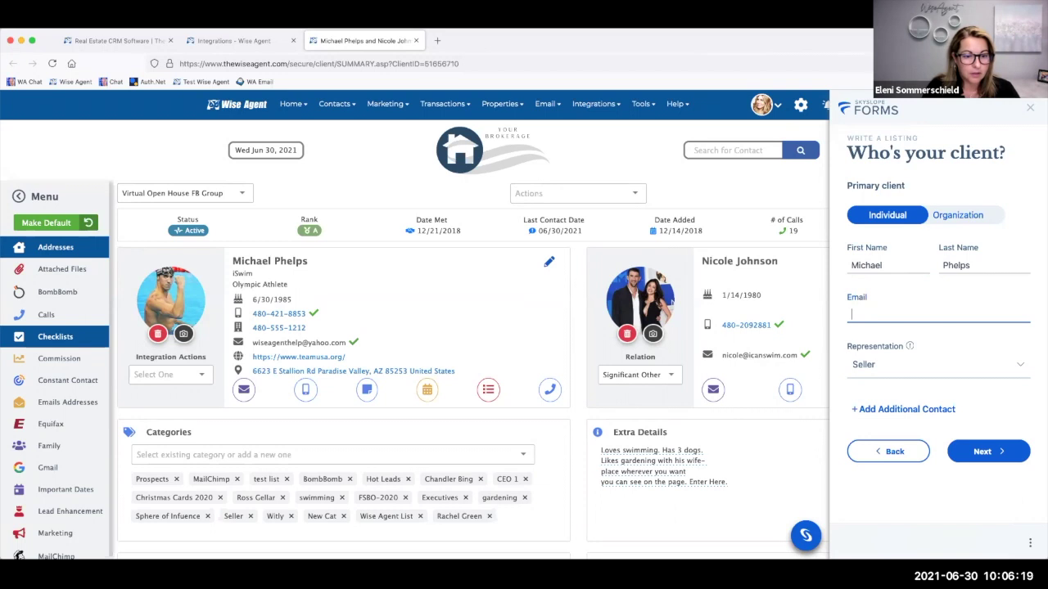
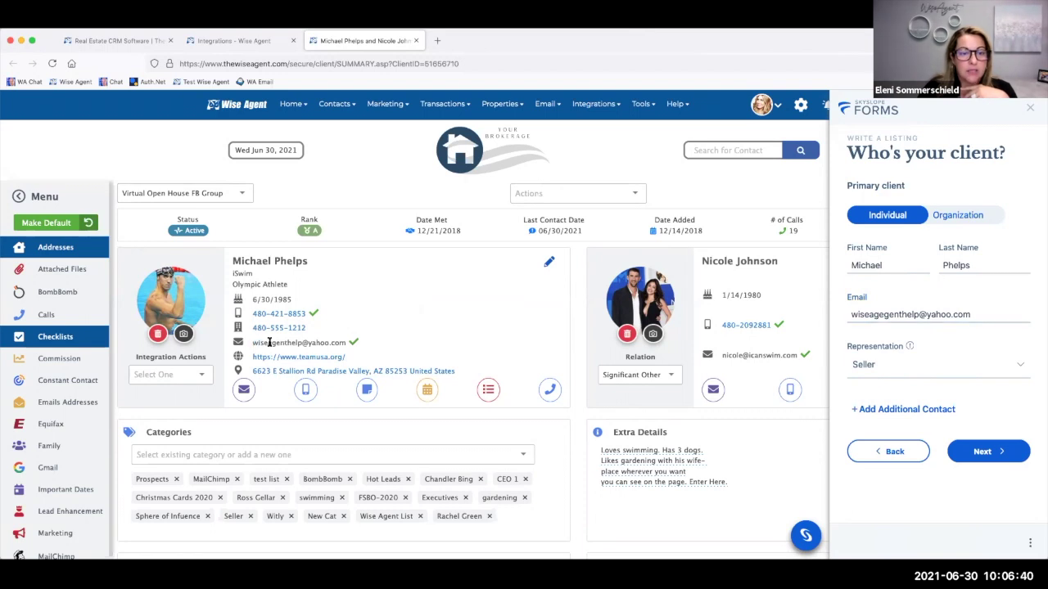
pyautogui.moveTo(253, 343); pyautogui.dragTo(338, 344)
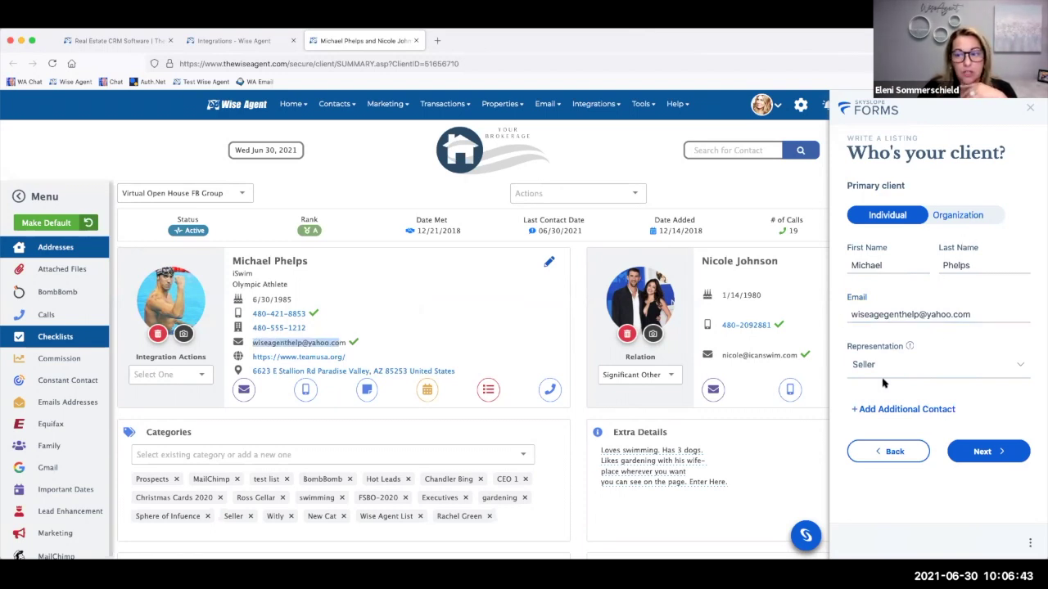
pyautogui.click(989, 451)
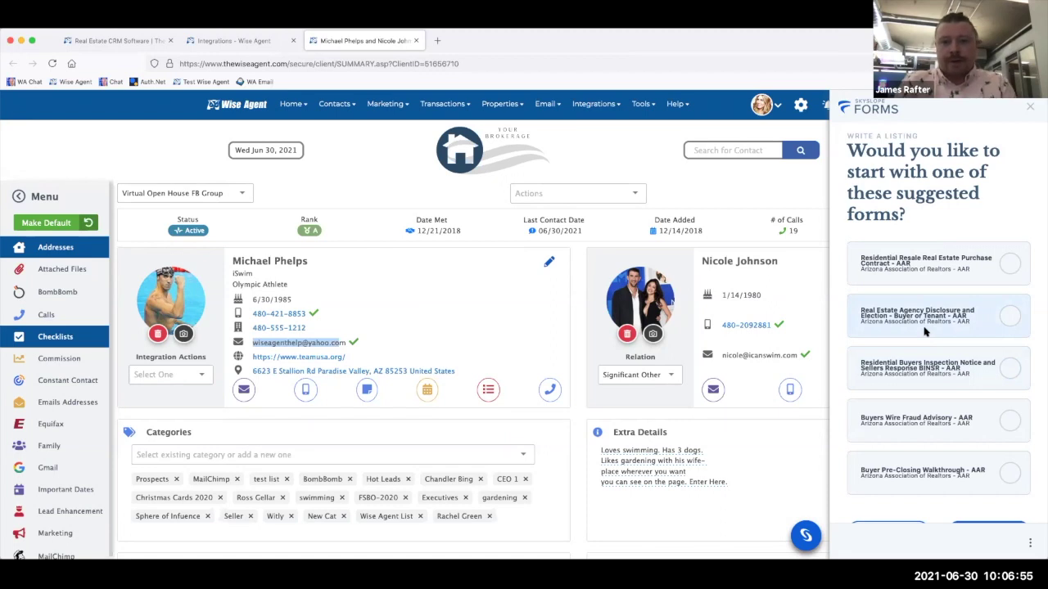
# - Select the Real Estate Agency Disclosure and Election and Buyers Wire Fraud Advisory forms, then start sign-up
pyautogui.scroll(-1, 924, 329)
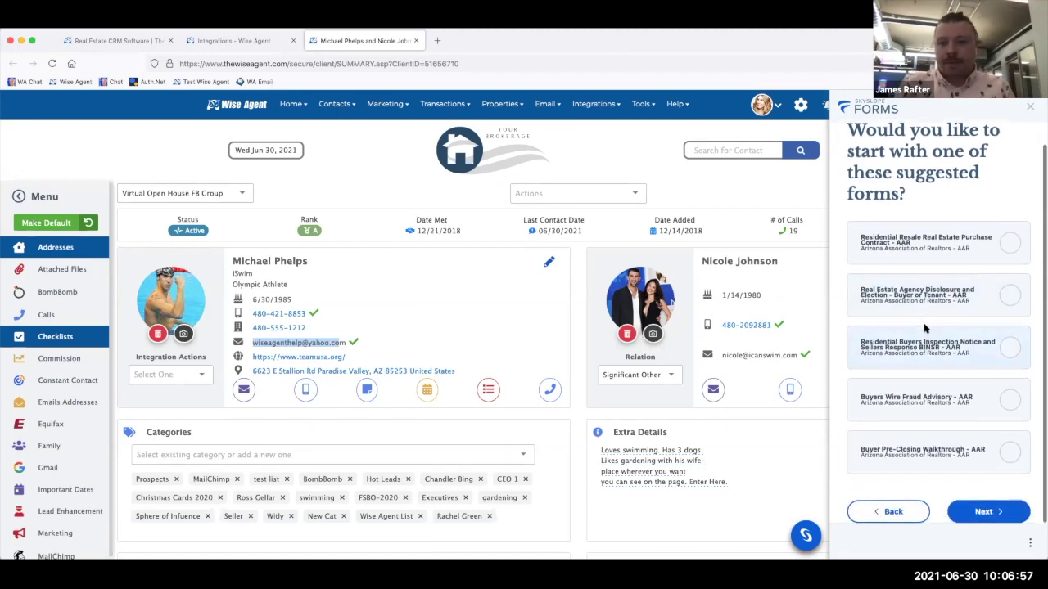
pyautogui.scroll(-1, 924, 329)
pyautogui.scroll(1, 924, 329)
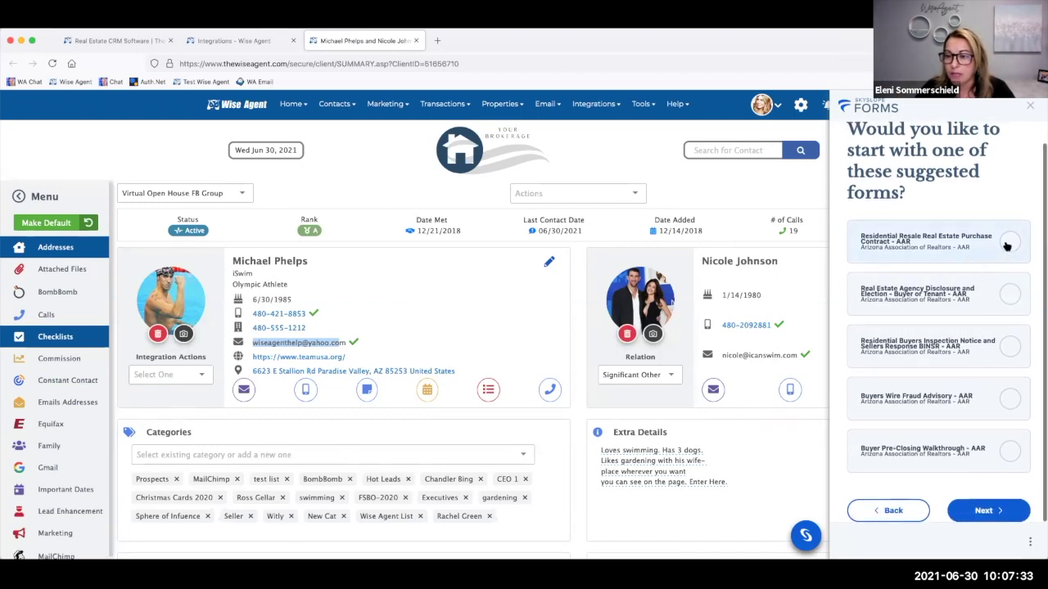
pyautogui.click(1005, 297)
pyautogui.click(1002, 397)
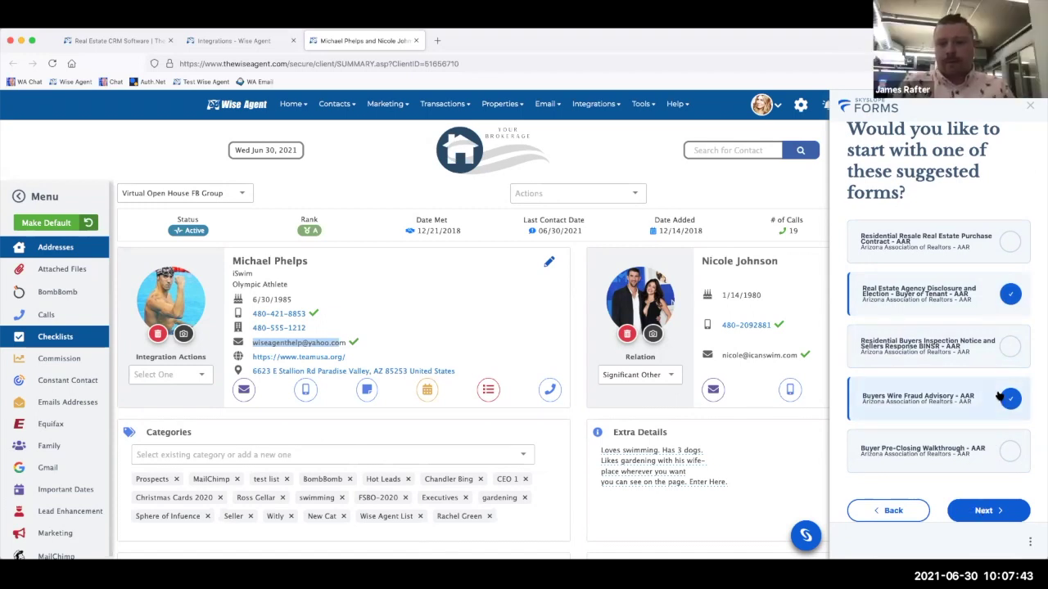
pyautogui.click(986, 511)
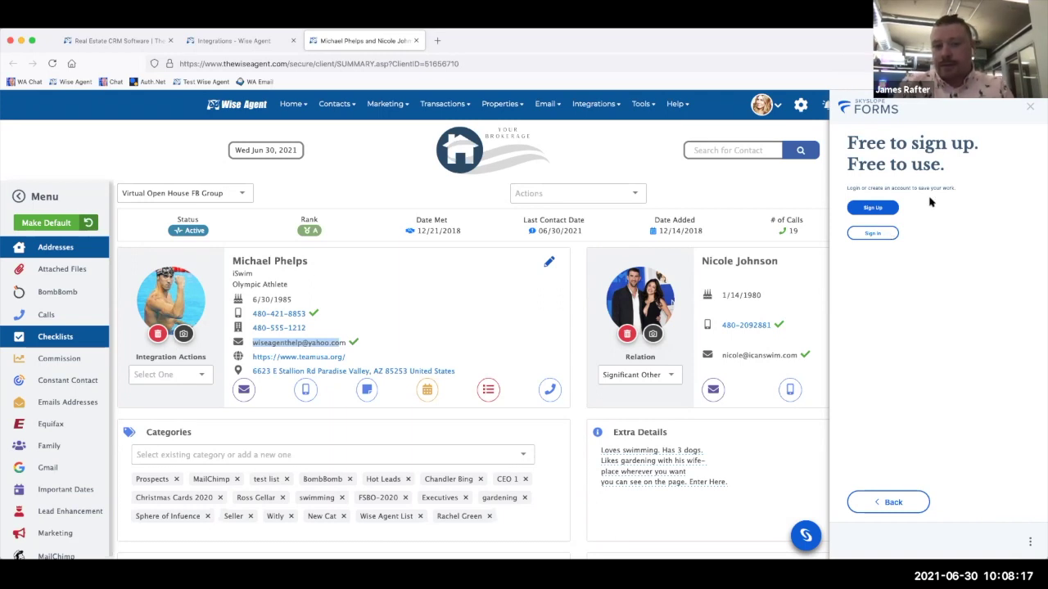
pyautogui.click(885, 211)
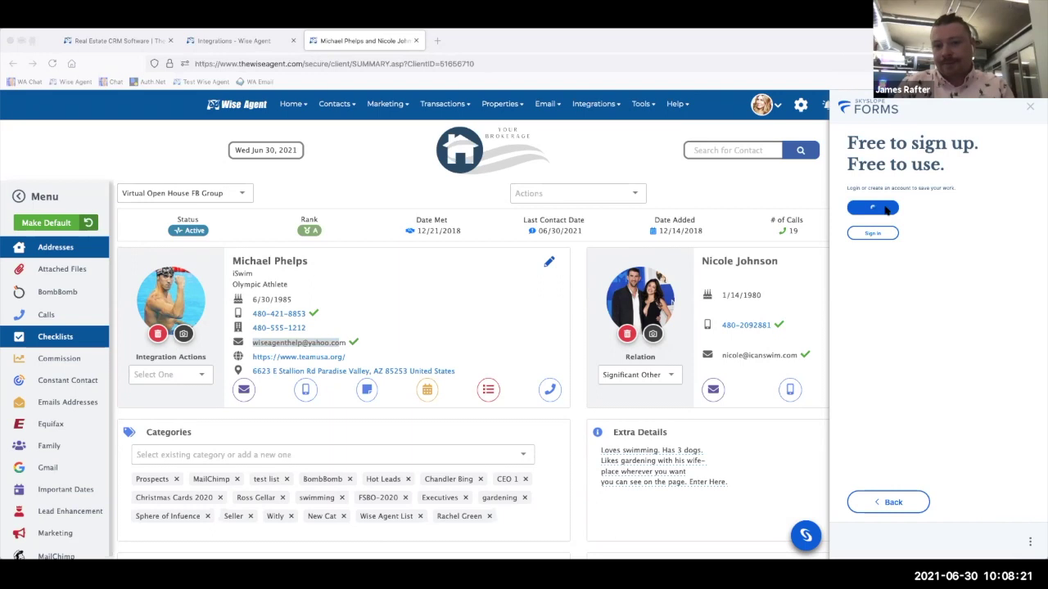
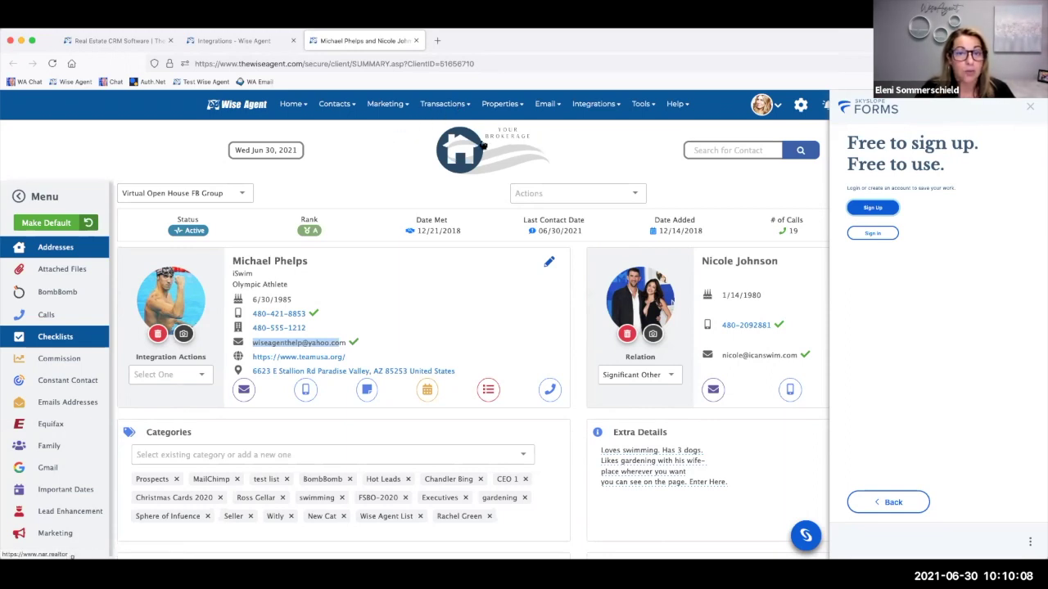
# - Visit the Checklist Templates page, then show the three active transaction checklists
pyautogui.click(436, 107)
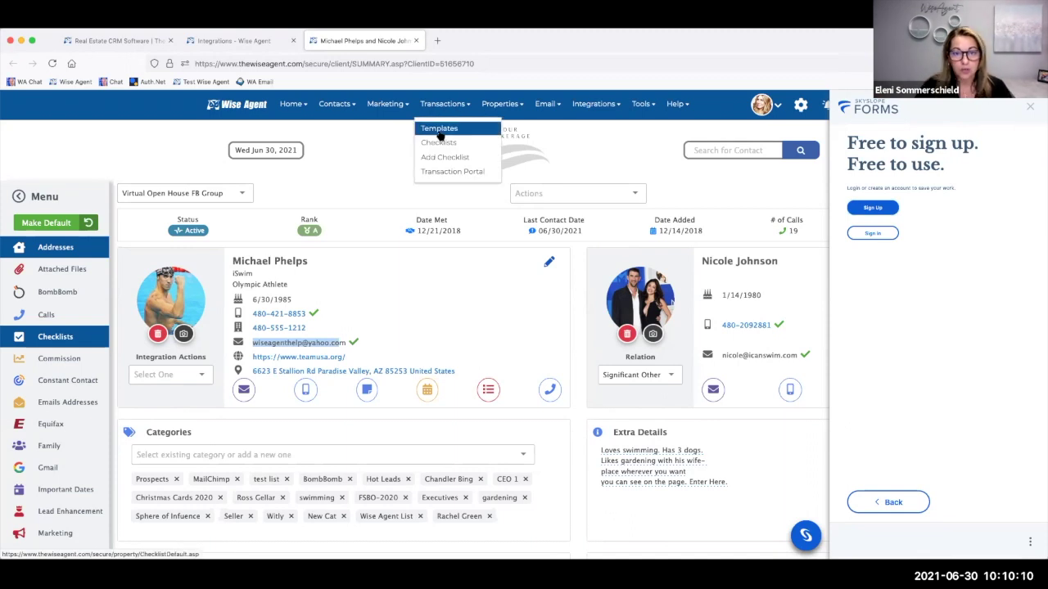
pyautogui.click(439, 131)
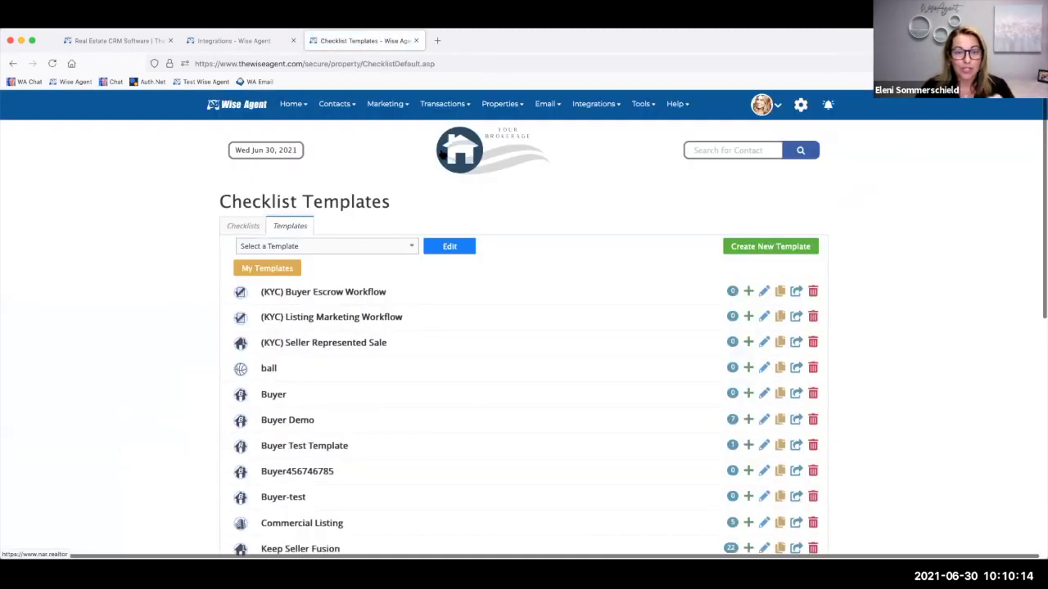
pyautogui.click(447, 107)
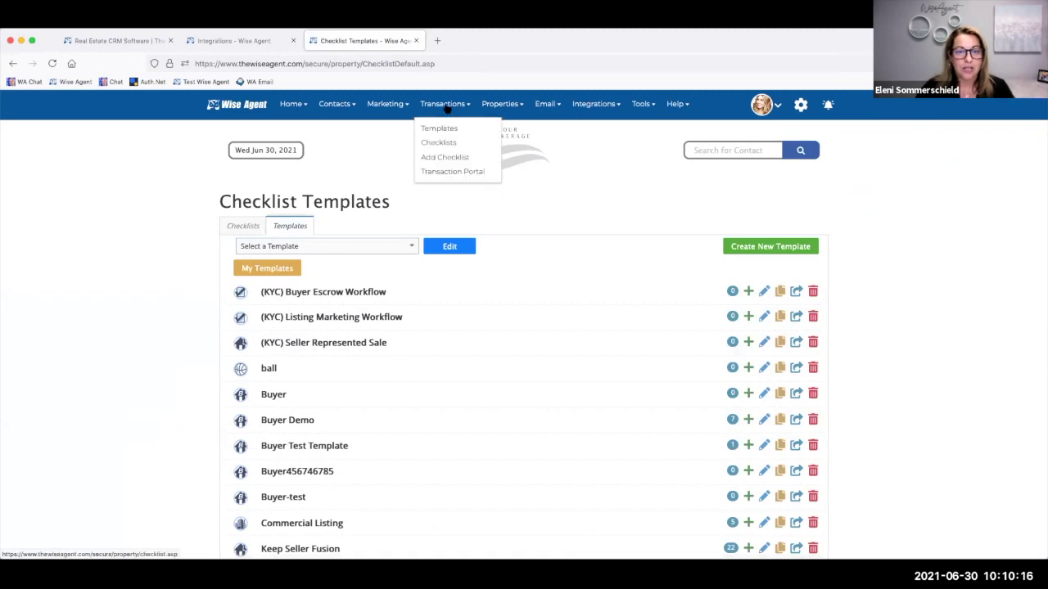
pyautogui.click(442, 142)
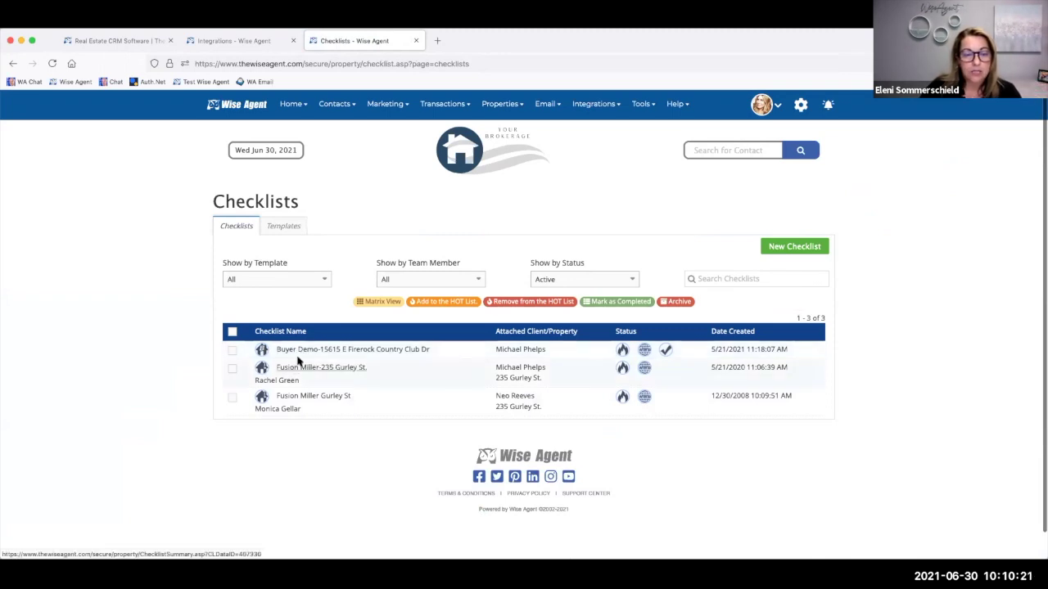
# - Open Buyer Demo and uncheck Earnest Money Receipt, Conditional Loan Approval and Pool Disclosure
pyautogui.click(302, 350)
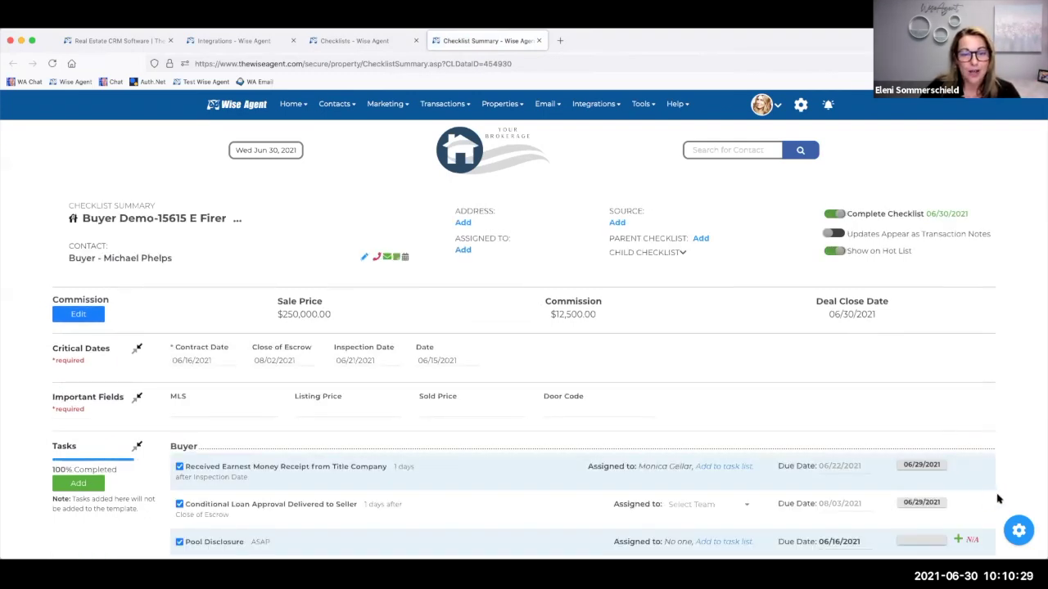
pyautogui.scroll(-2, 473, 498)
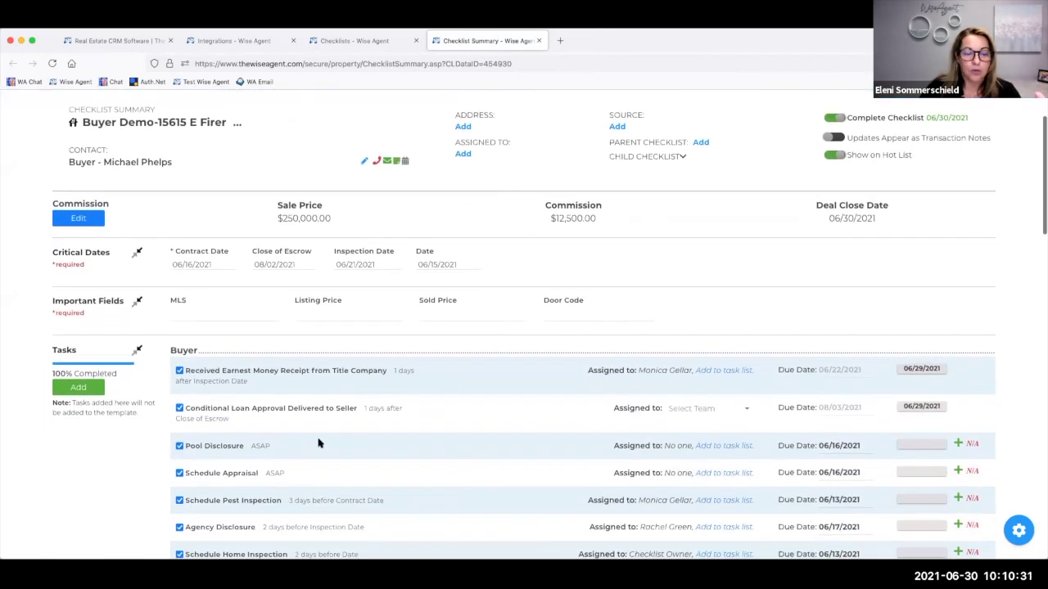
pyautogui.click(180, 371)
pyautogui.click(179, 408)
pyautogui.click(179, 445)
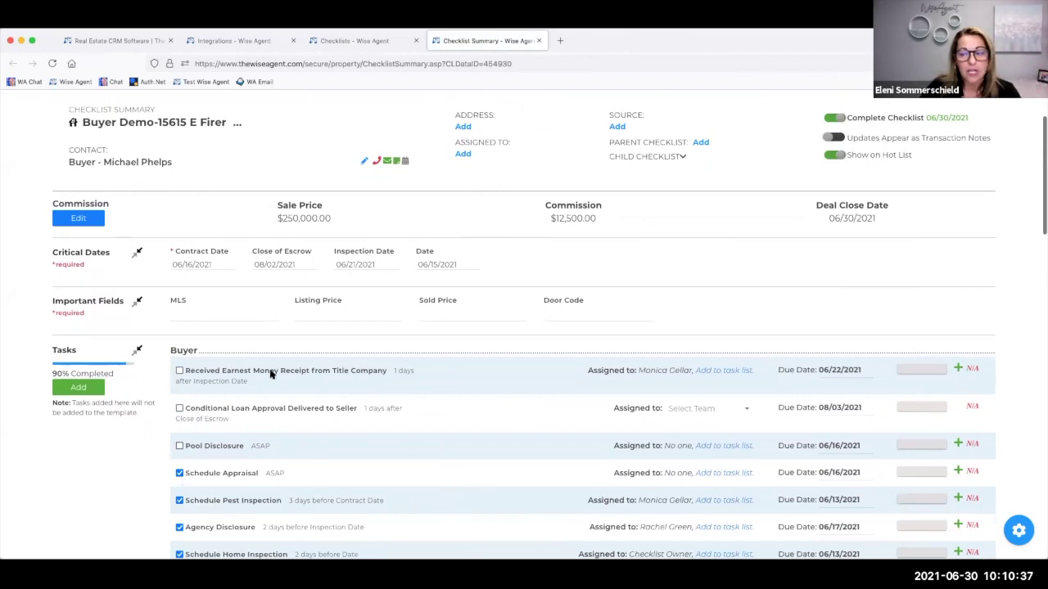
# - Show the SkySlope panel with Write a Listing, Write an Offer and Send for Signatures
pyautogui.click(1019, 530)
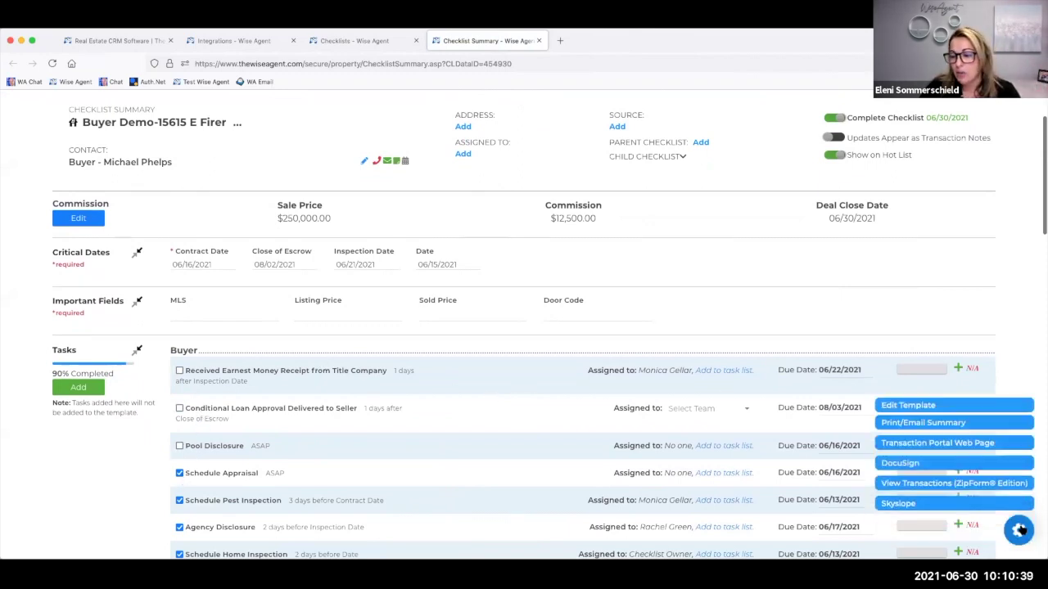
pyautogui.click(901, 503)
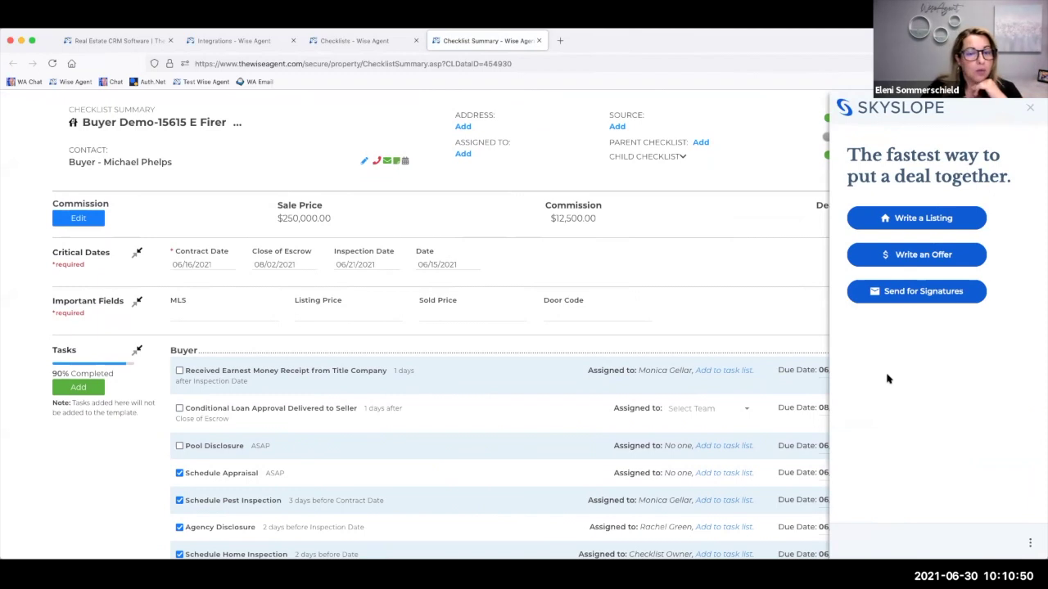
pyautogui.scroll(-3, 198, 284)
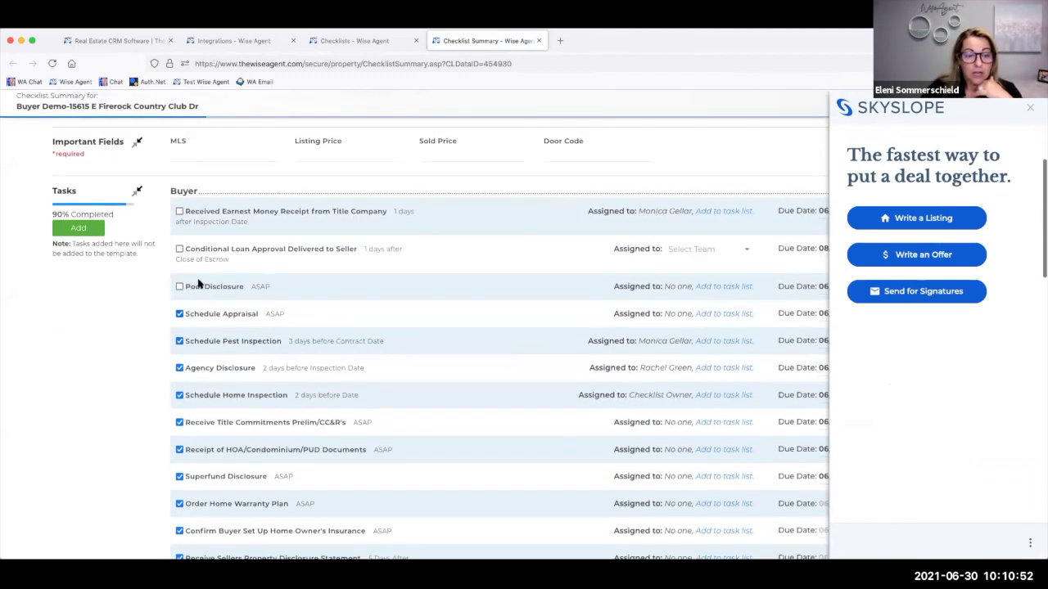
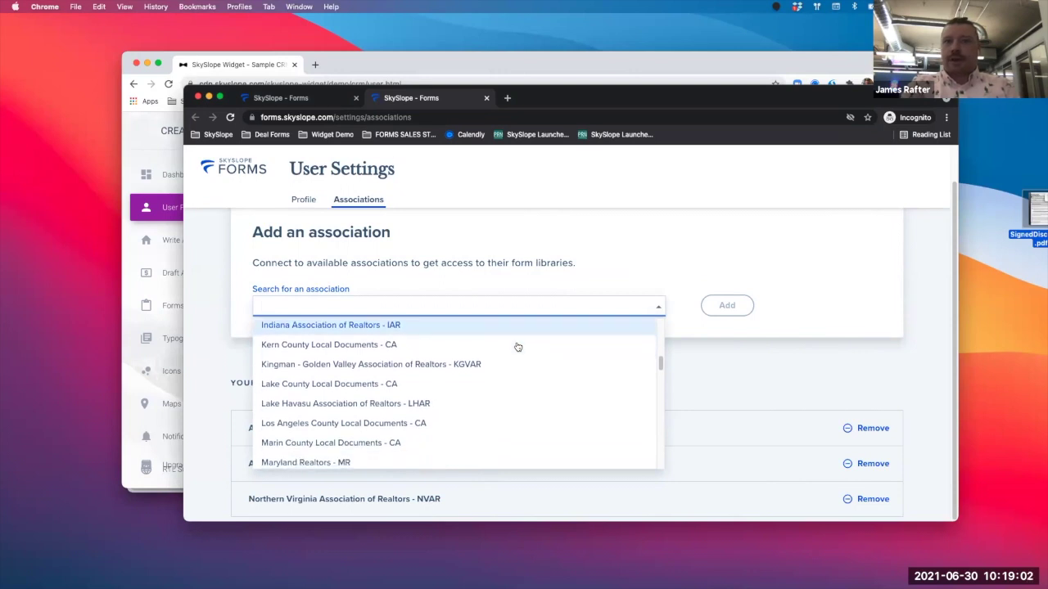
# - Scroll through the available associations and close the list, keeping the three existing connections unchanged
pyautogui.scroll(-1, 517, 347)
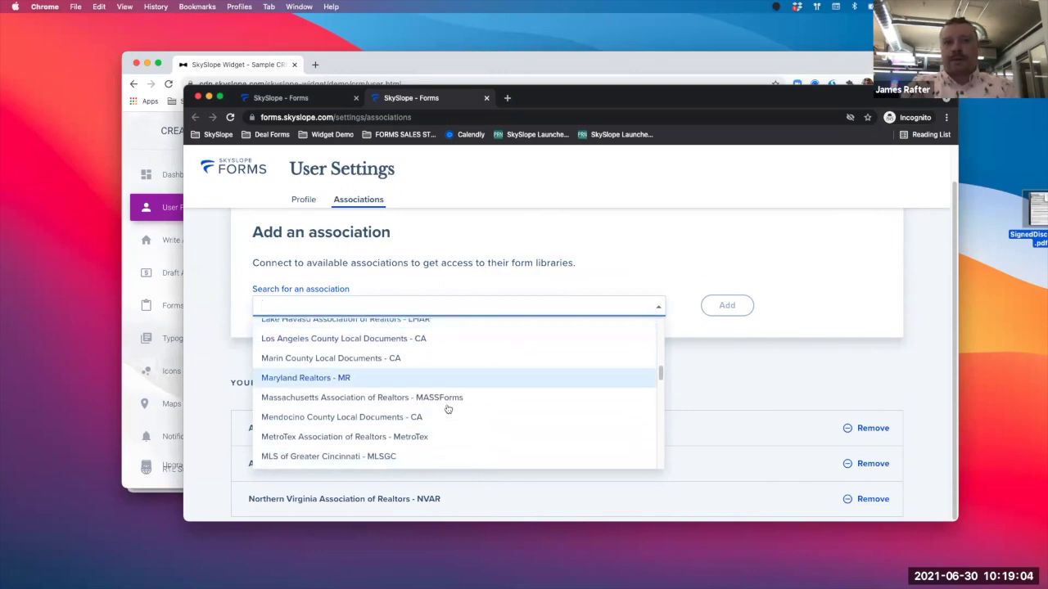
pyautogui.scroll(-2, 473, 420)
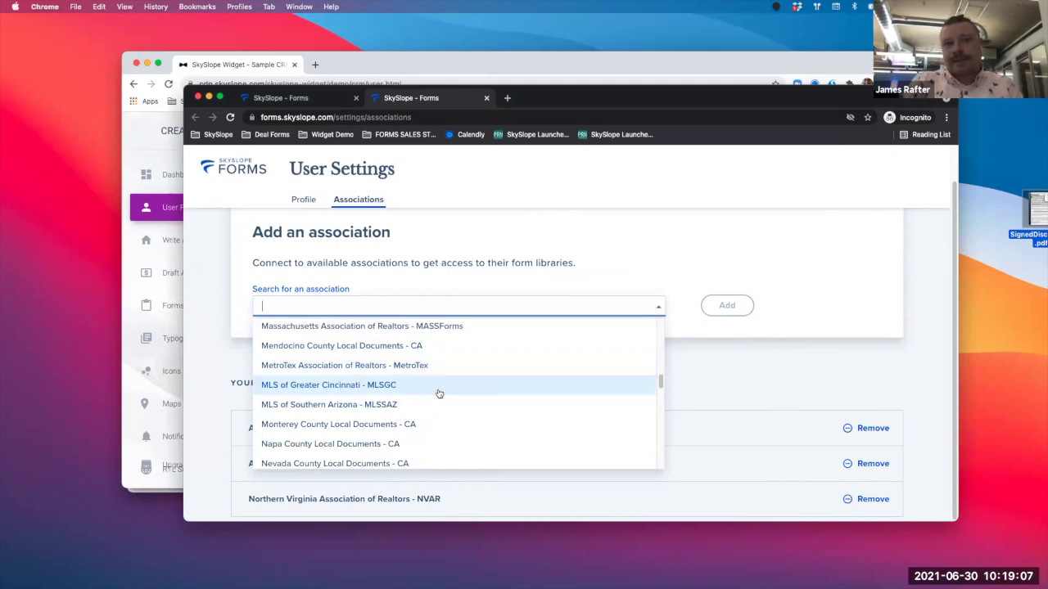
pyautogui.scroll(-3, 439, 393)
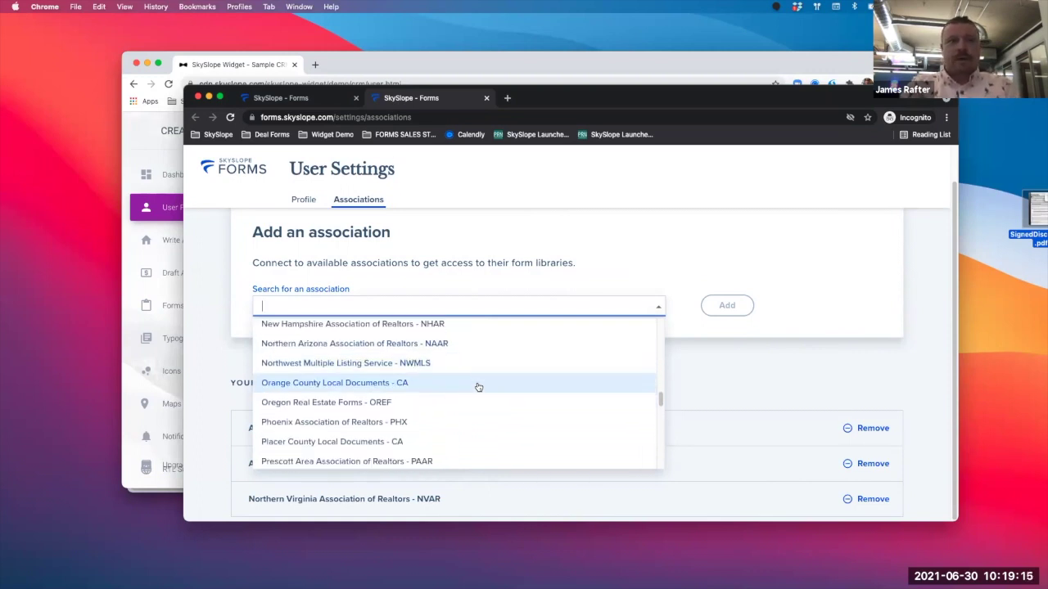
pyautogui.scroll(-2, 479, 387)
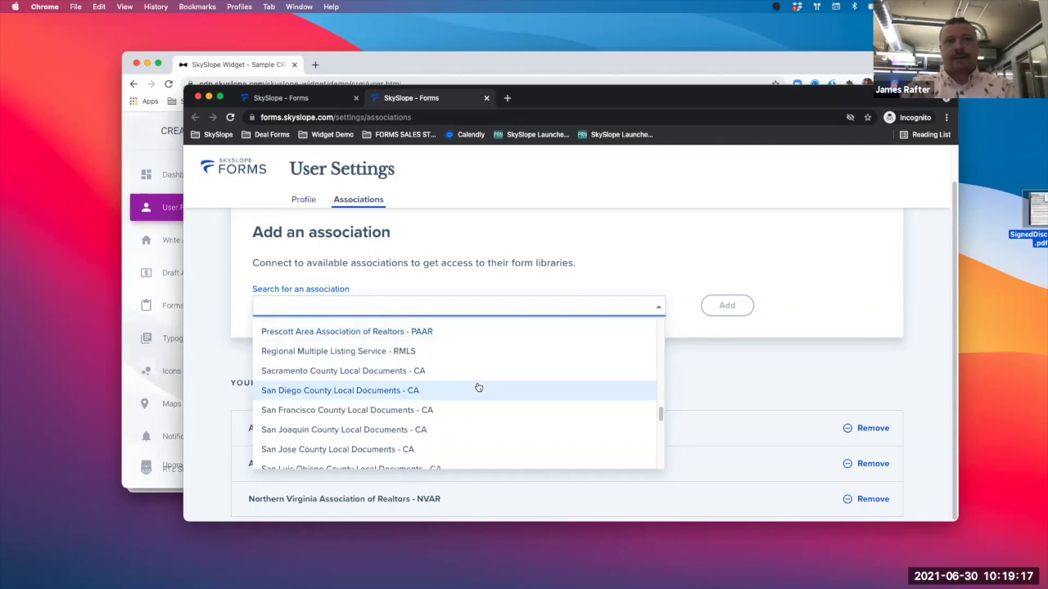
pyautogui.scroll(-4, 479, 387)
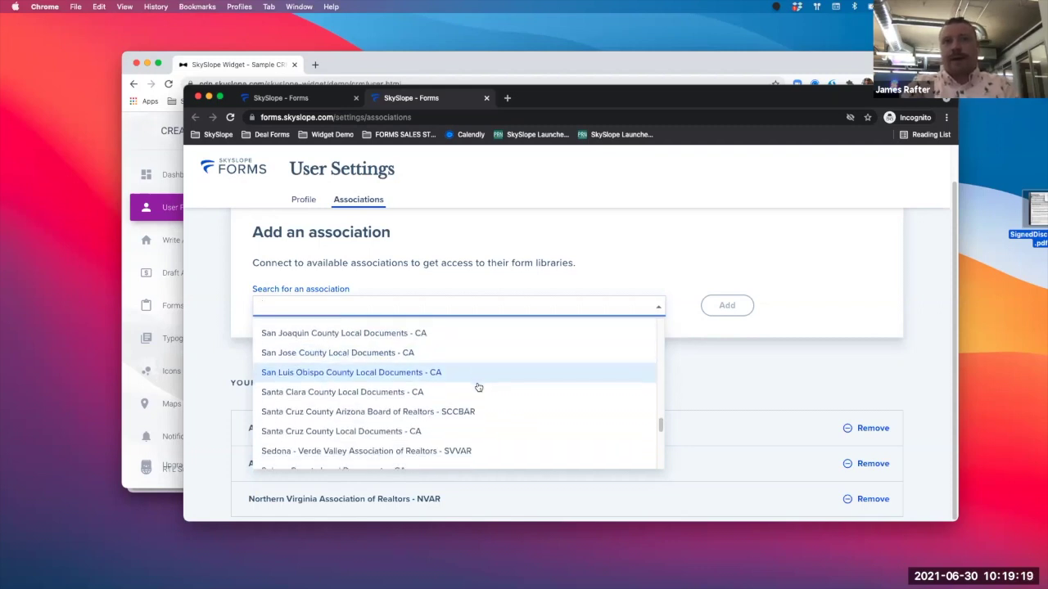
pyautogui.scroll(-1, 479, 388)
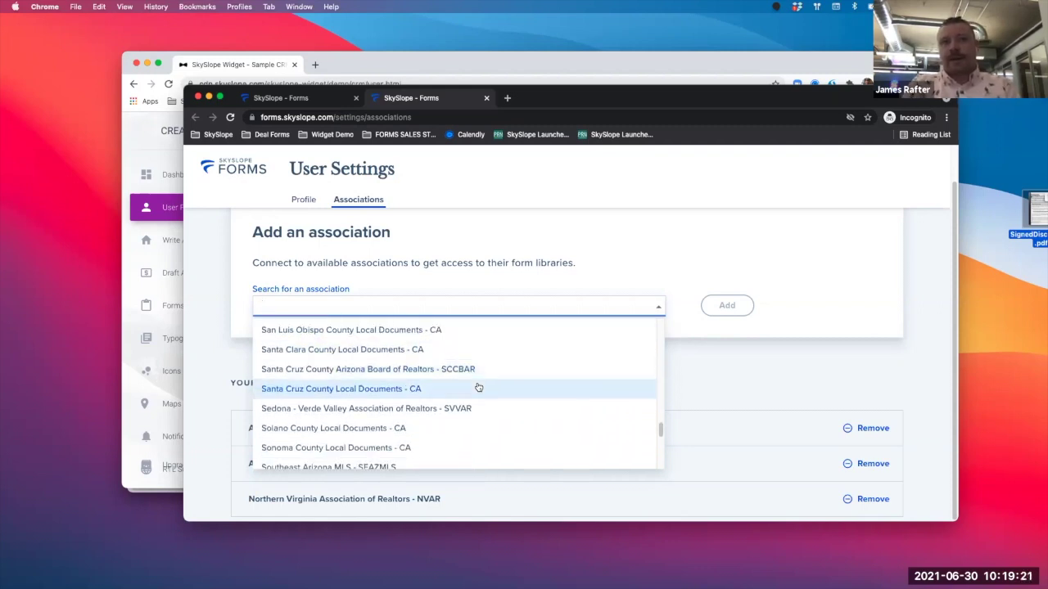
pyautogui.scroll(-2, 479, 387)
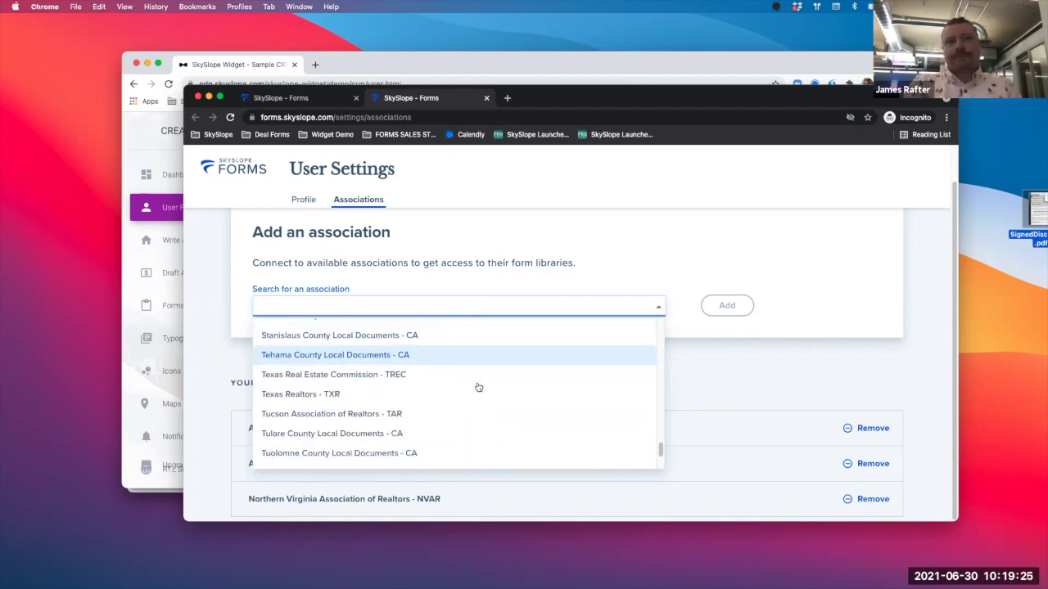
pyautogui.scroll(-2, 479, 388)
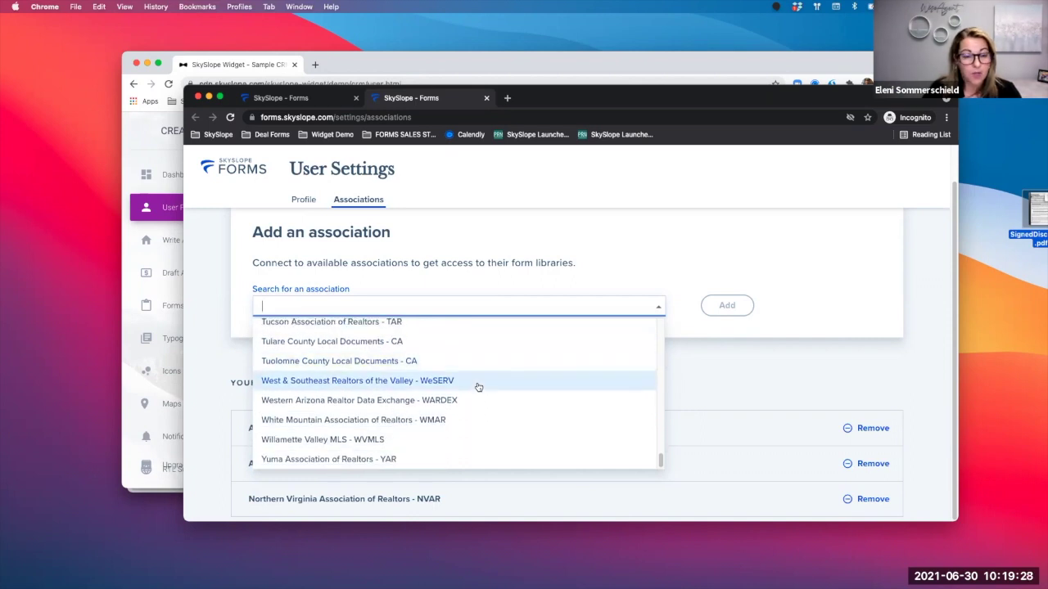
pyautogui.scroll(8, 479, 388)
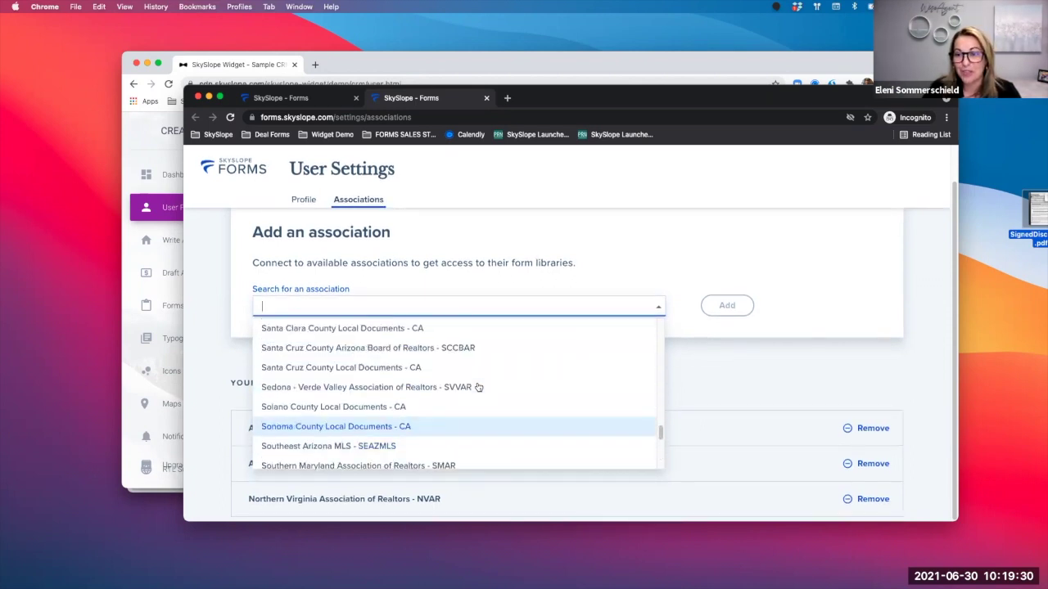
pyautogui.scroll(10, 479, 387)
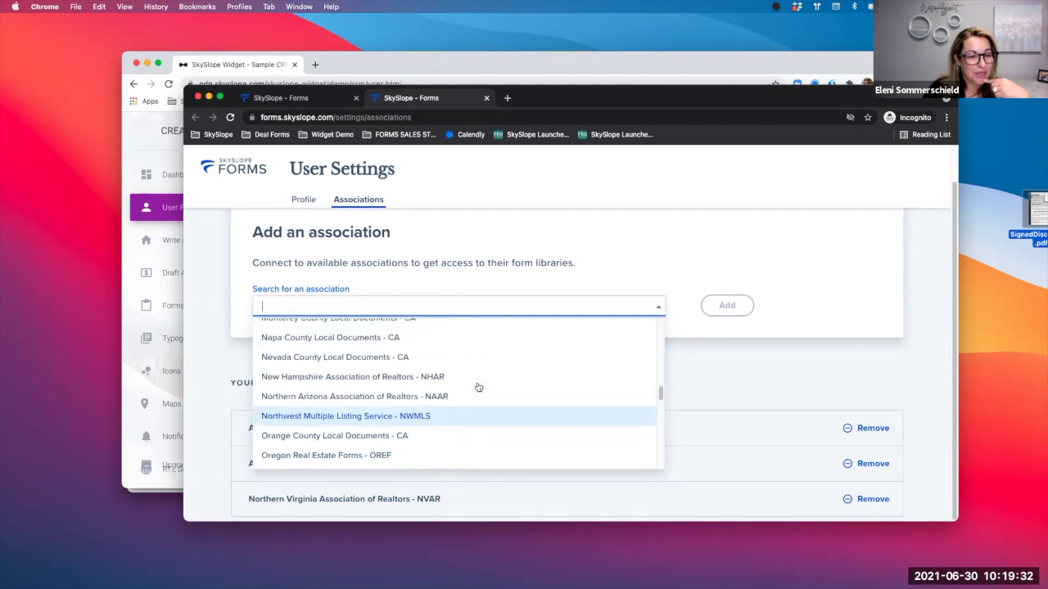
pyautogui.scroll(8, 479, 387)
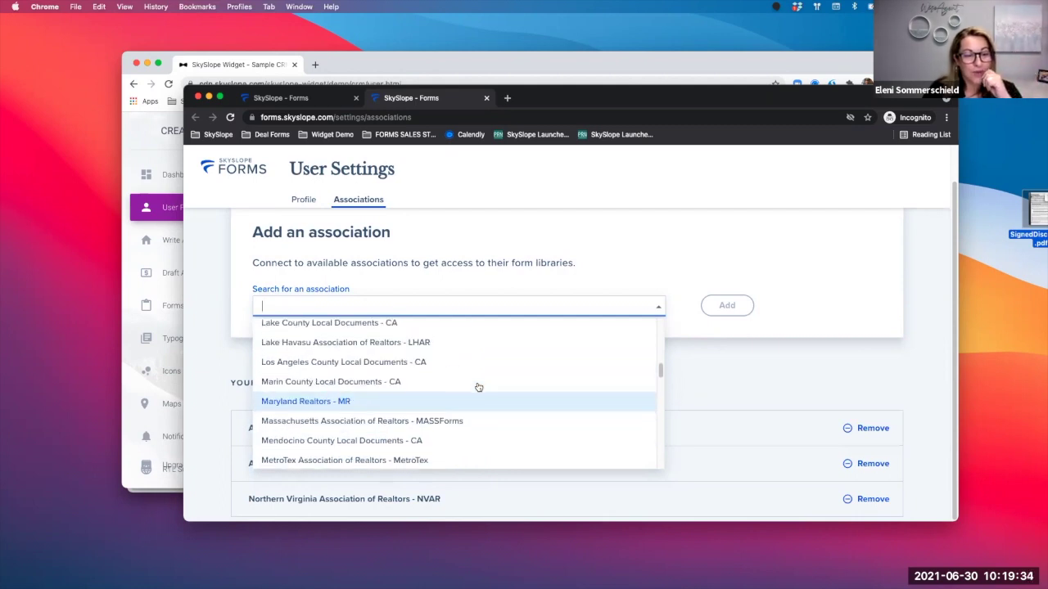
pyautogui.scroll(2, 479, 387)
pyautogui.scroll(-5, 479, 387)
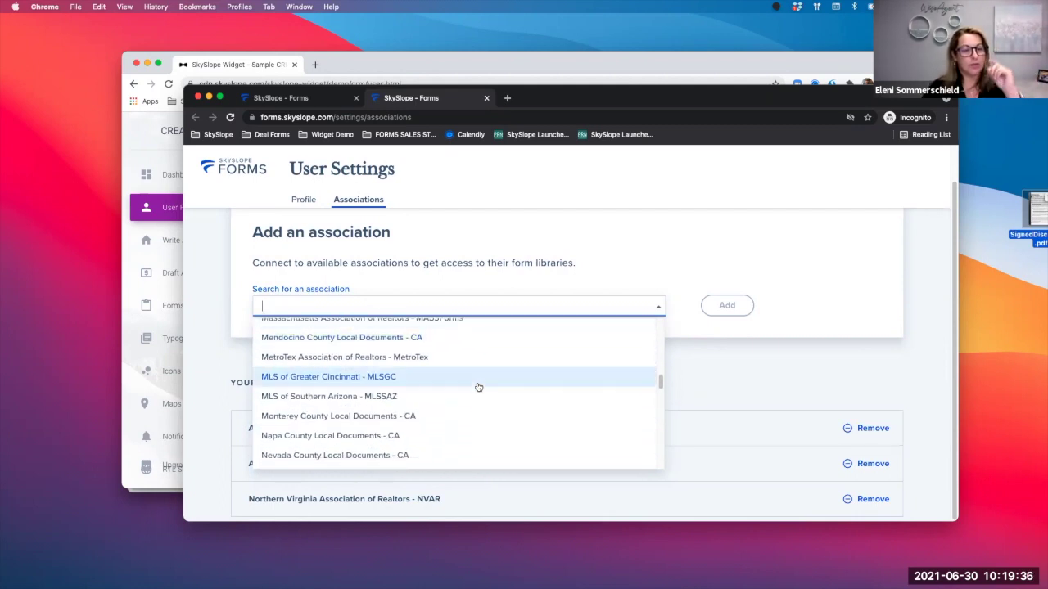
pyautogui.scroll(-2, 479, 388)
pyautogui.scroll(8, 479, 387)
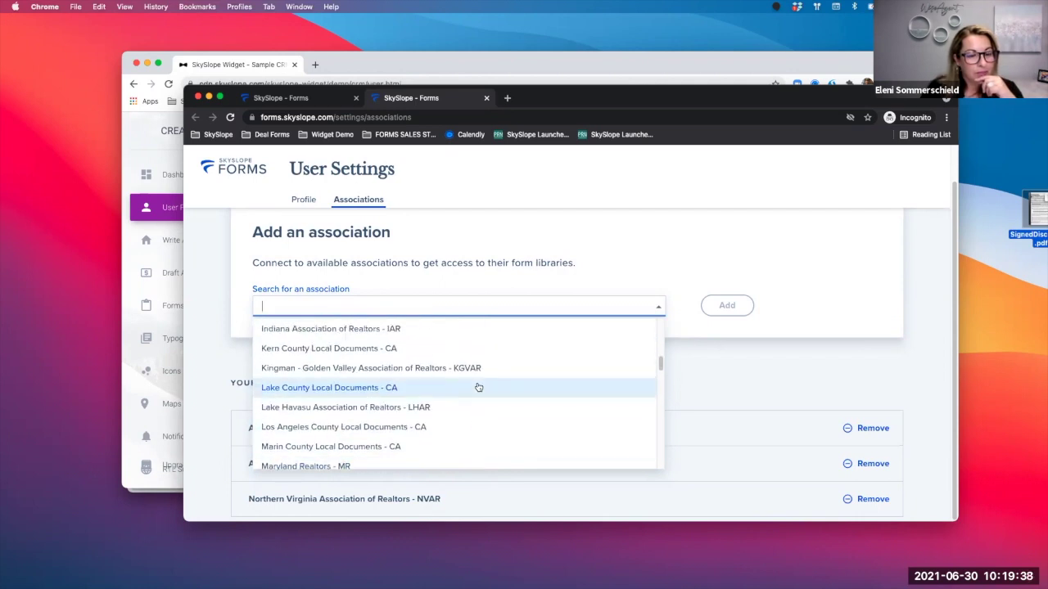
pyautogui.scroll(3, 479, 387)
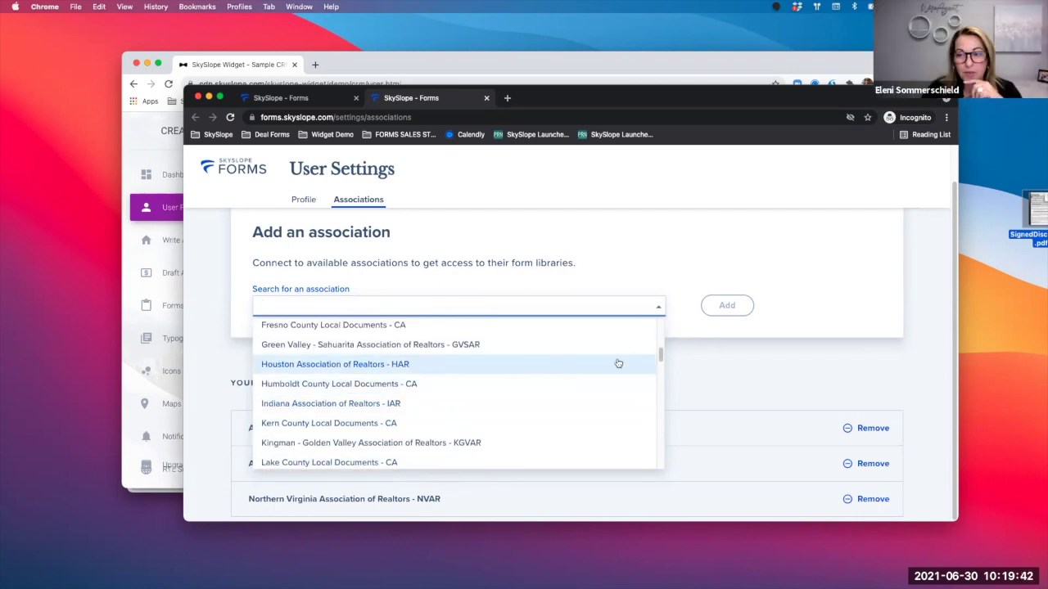
pyautogui.click(704, 362)
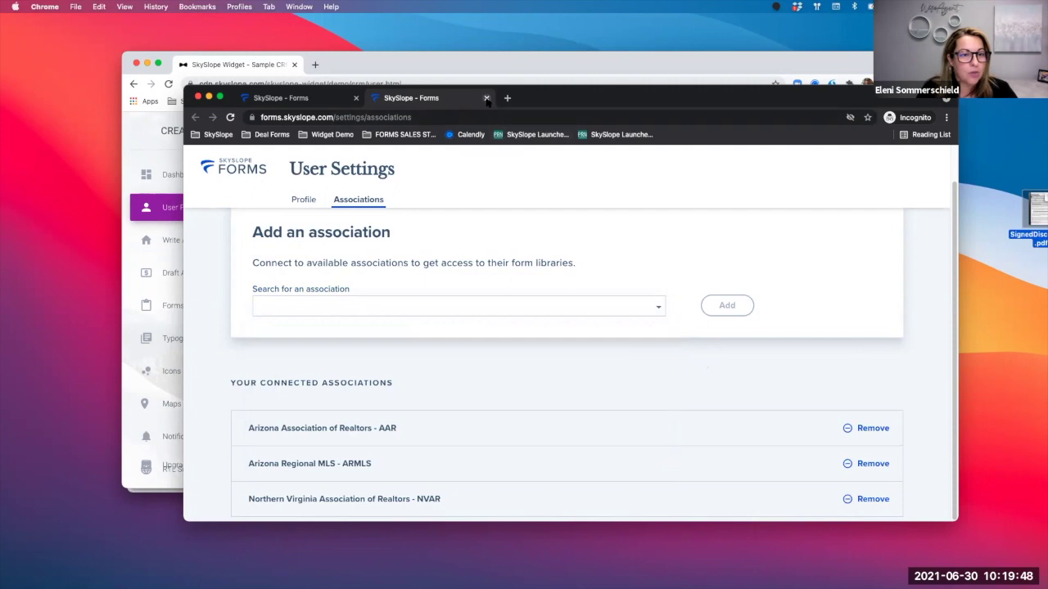
# - Return to the Forms home file list and scroll through the files
pyautogui.moveTo(569, 394); pyautogui.dragTo(639, 19)
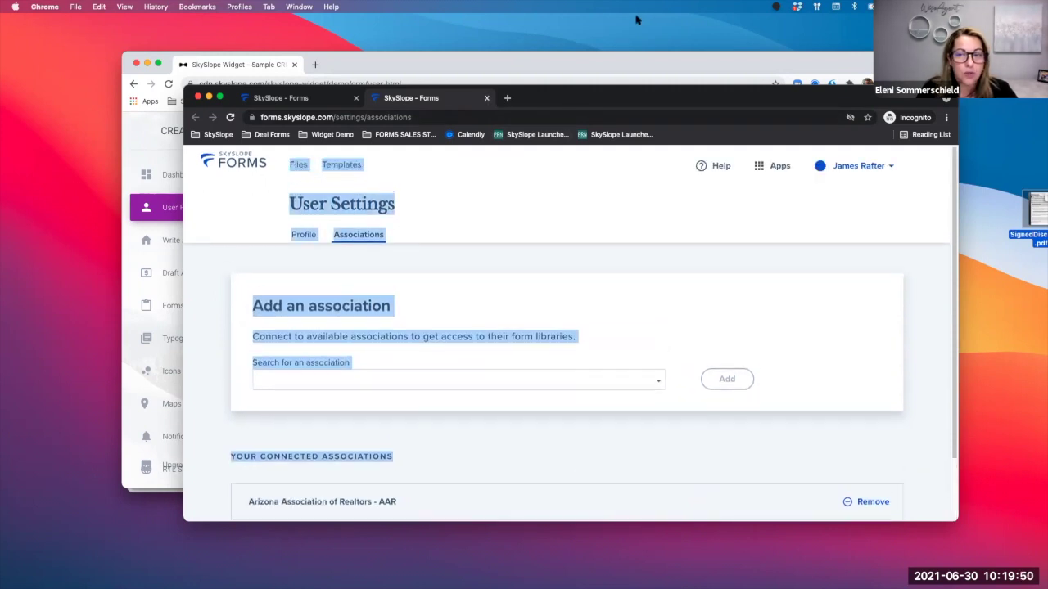
pyautogui.click(571, 218)
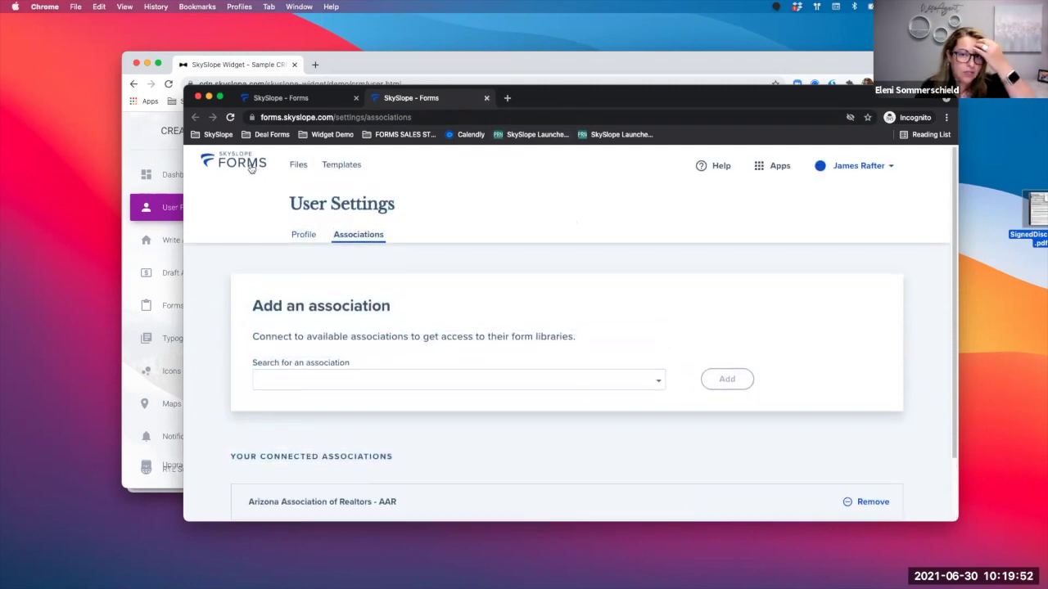
pyautogui.click(245, 164)
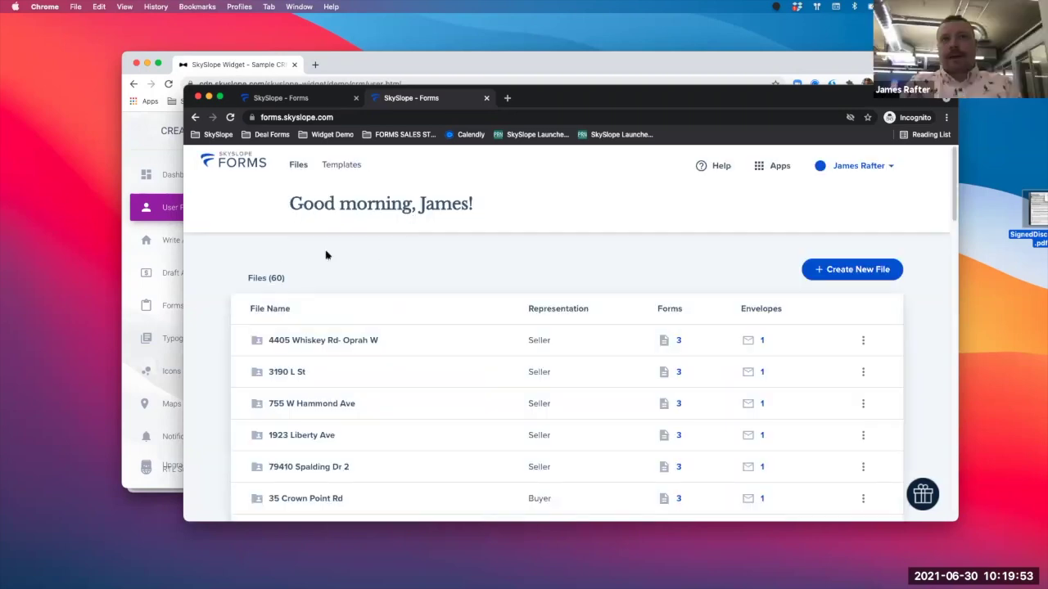
pyautogui.scroll(-1, 449, 282)
pyautogui.scroll(1, 448, 278)
pyautogui.scroll(-1, 448, 278)
pyautogui.scroll(1, 449, 282)
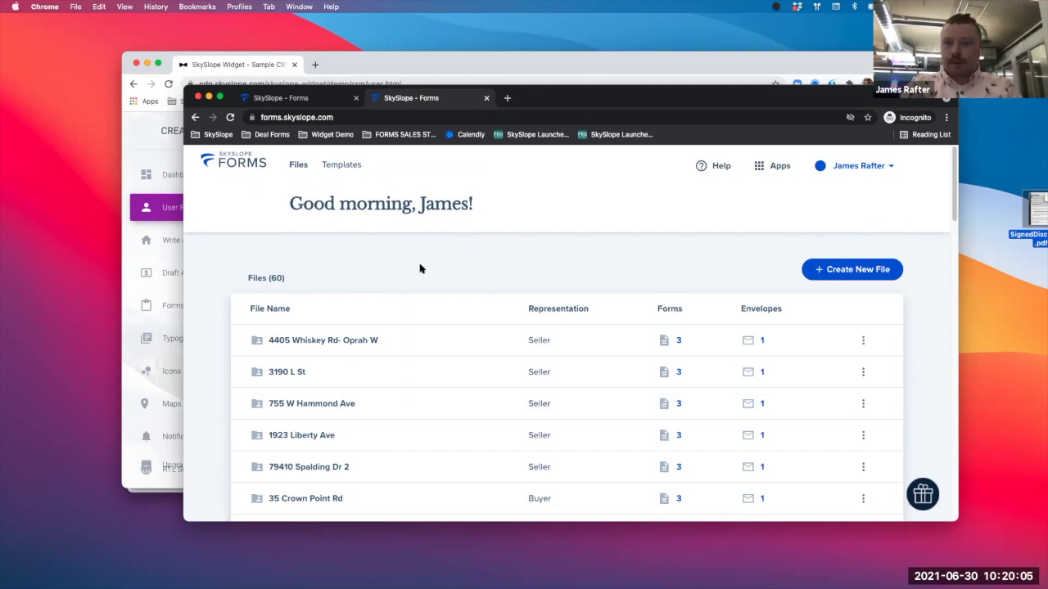
pyautogui.scroll(-12, 396, 467)
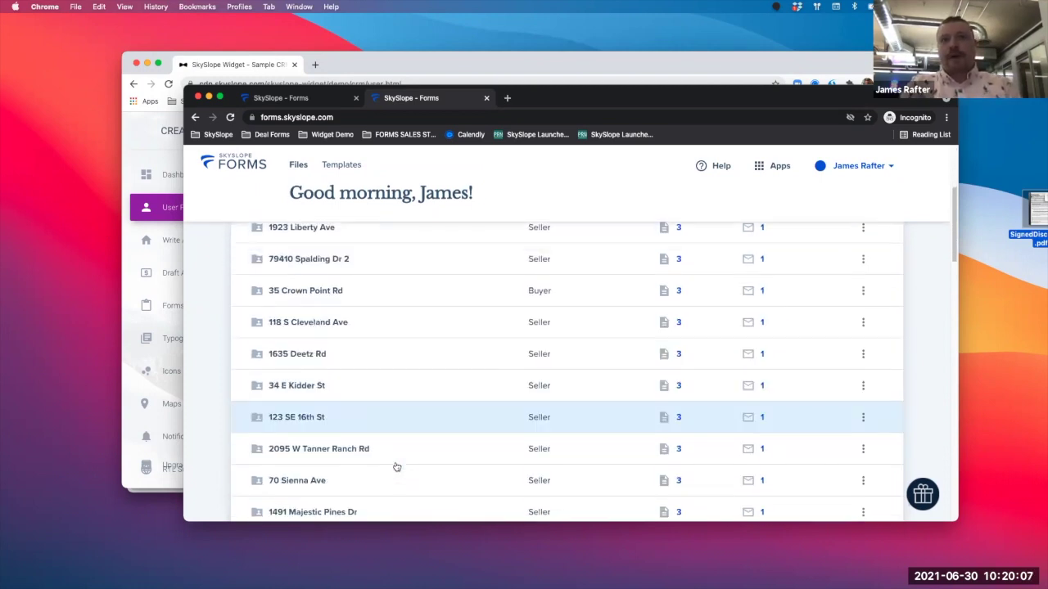
pyautogui.scroll(-10, 396, 466)
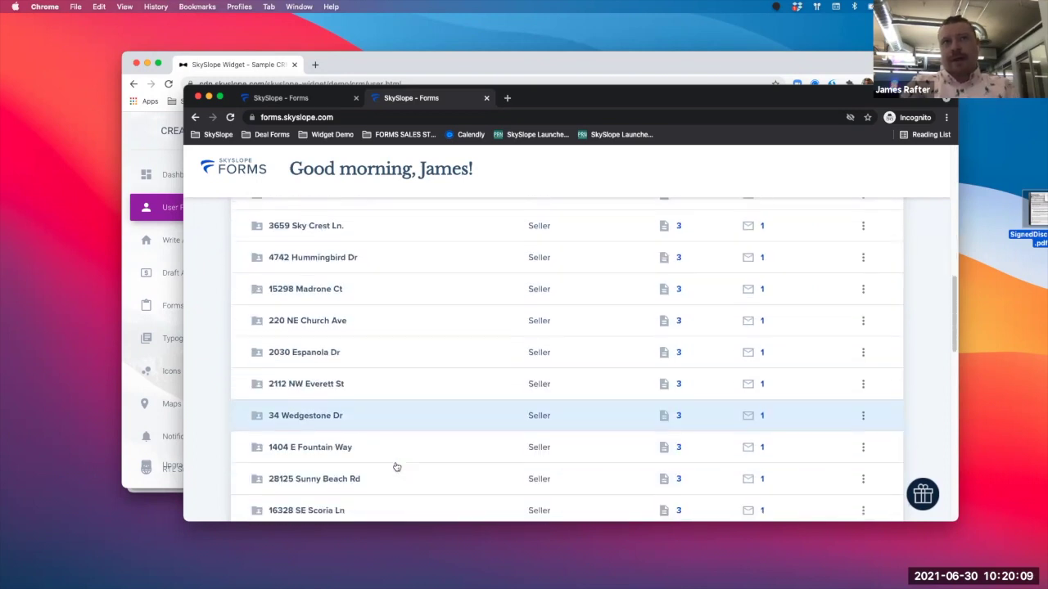
pyautogui.scroll(-5, 396, 467)
pyautogui.scroll(20, 396, 466)
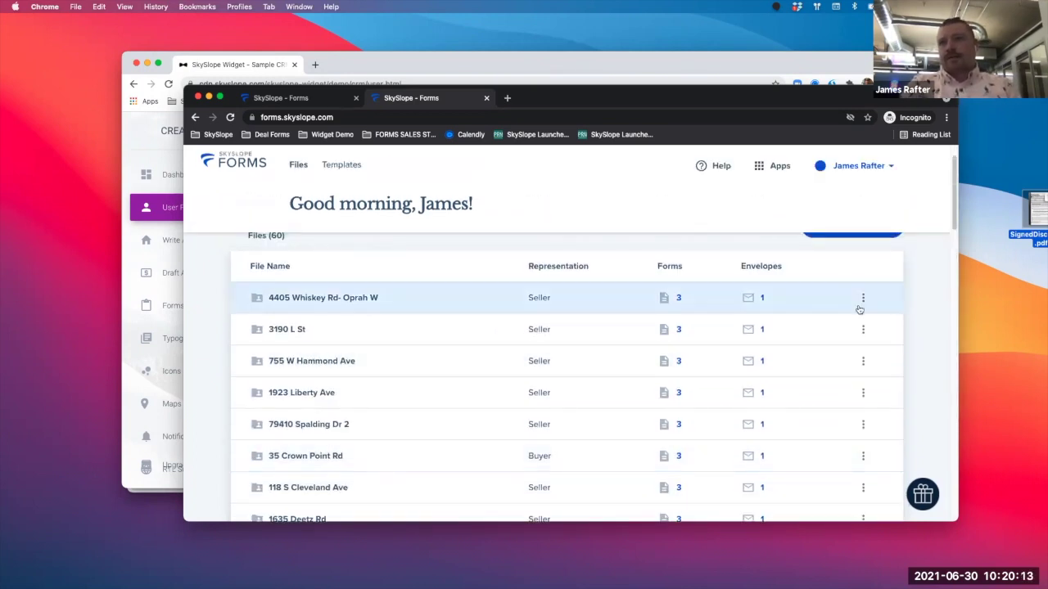
pyautogui.click(858, 306)
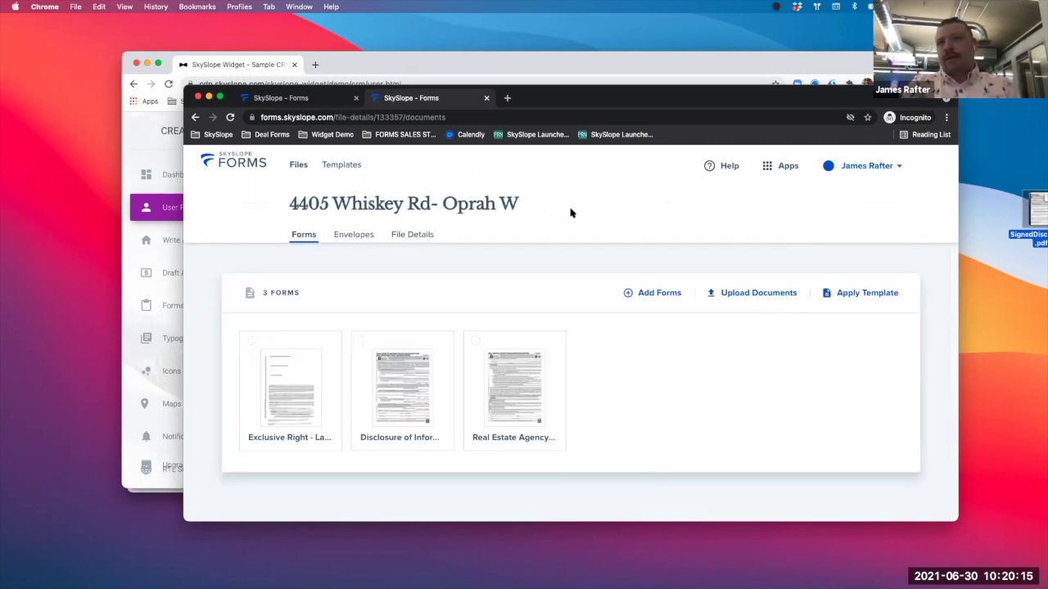
pyautogui.rightClick(195, 118)
pyautogui.click(194, 118)
pyautogui.click(195, 117)
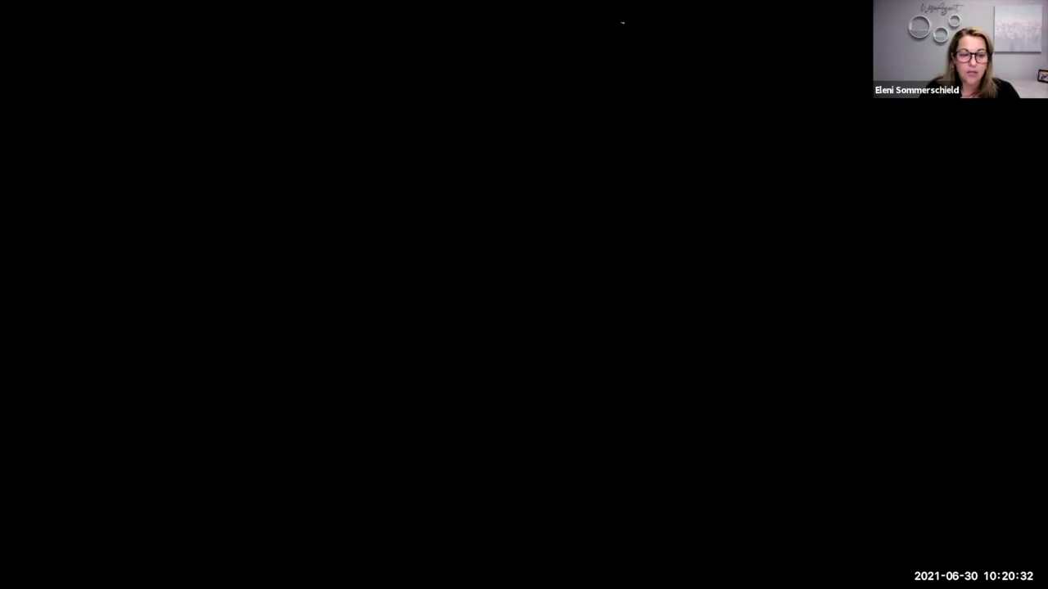
pyautogui.scroll(-1, 533, 196)
pyautogui.scroll(2, 533, 195)
pyautogui.scroll(1, 533, 195)
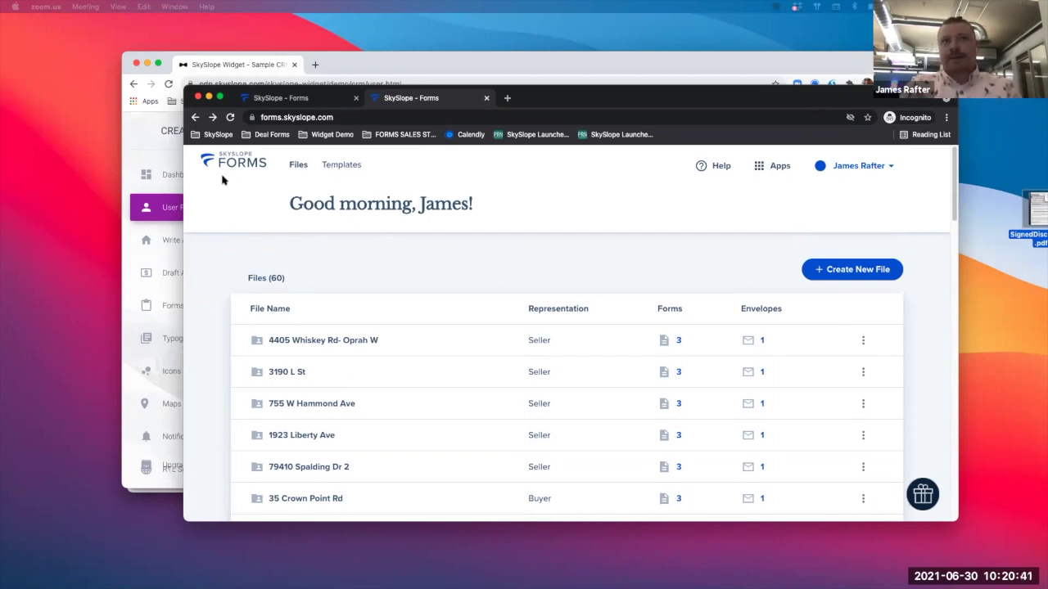
pyautogui.scroll(-1, 433, 236)
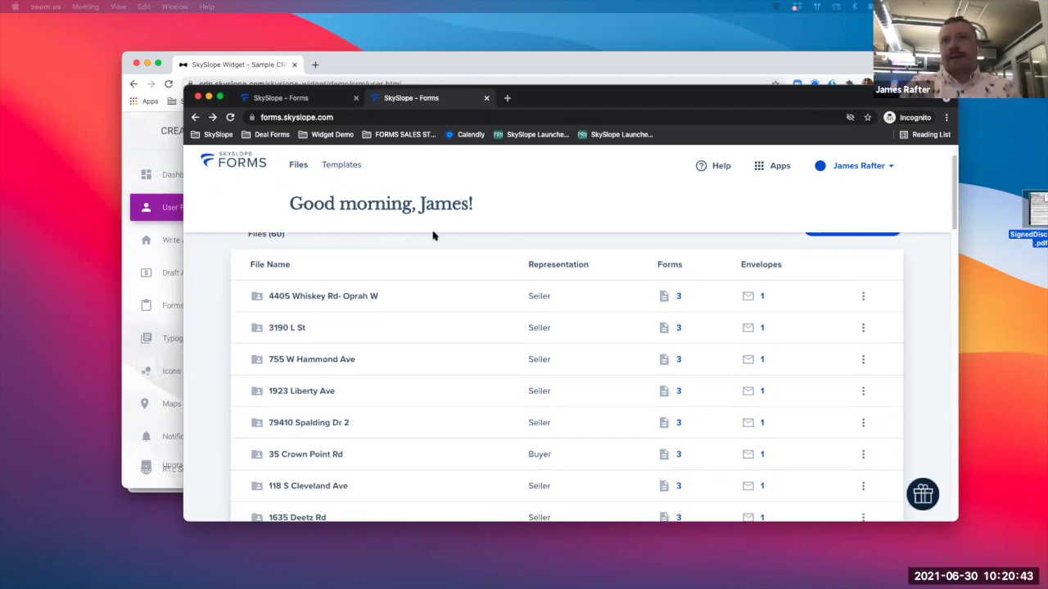
pyautogui.scroll(1, 433, 234)
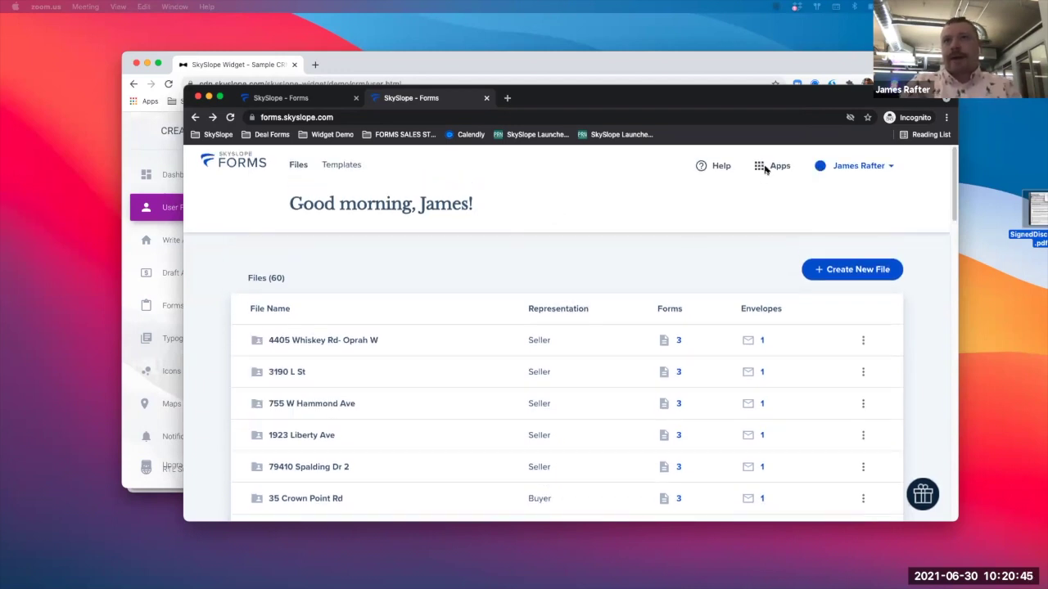
pyautogui.click(772, 169)
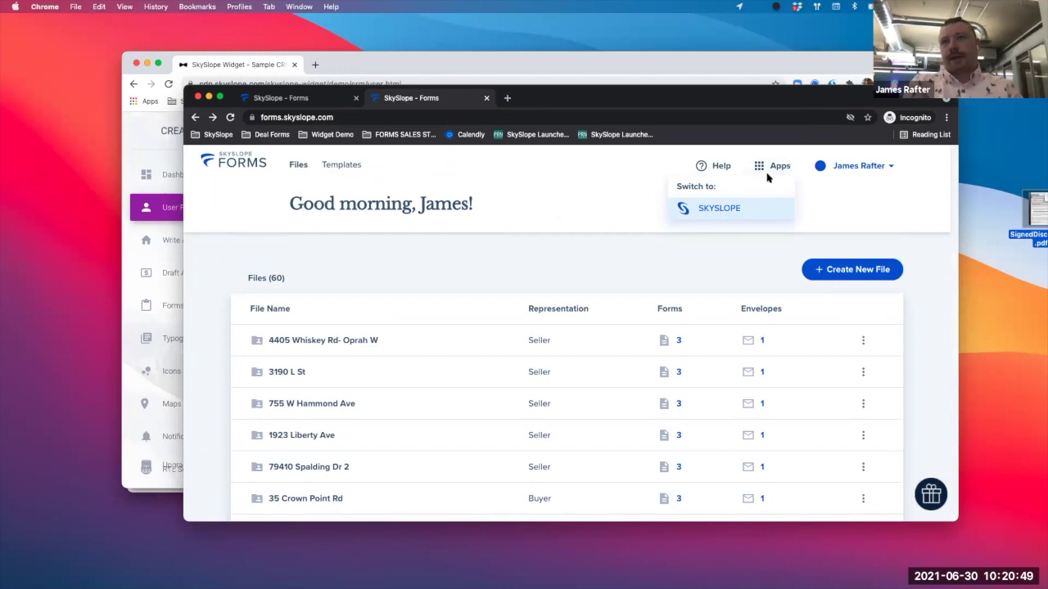
pyautogui.click(722, 214)
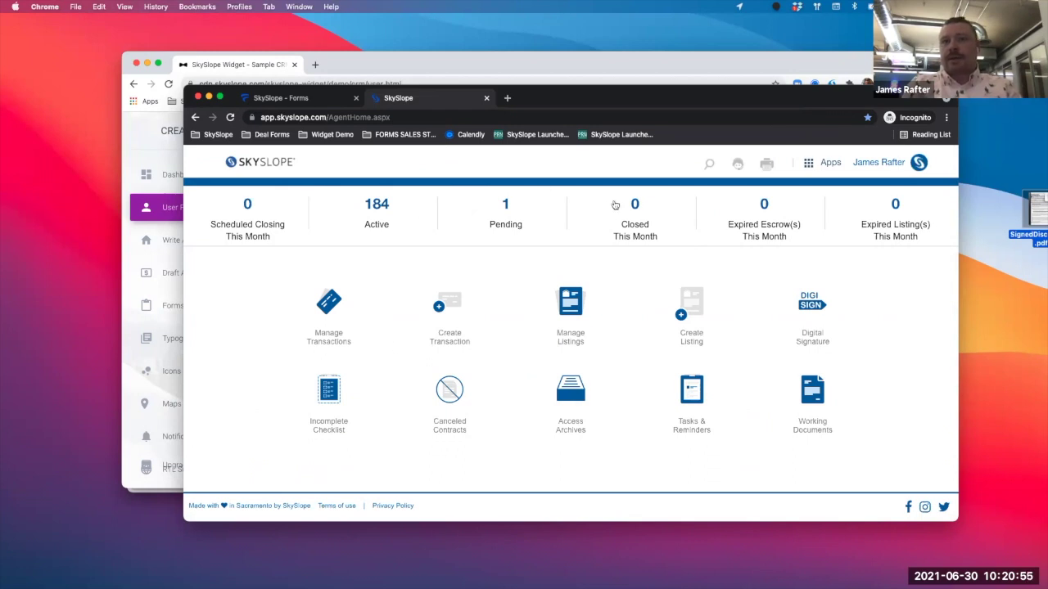
pyautogui.click(455, 342)
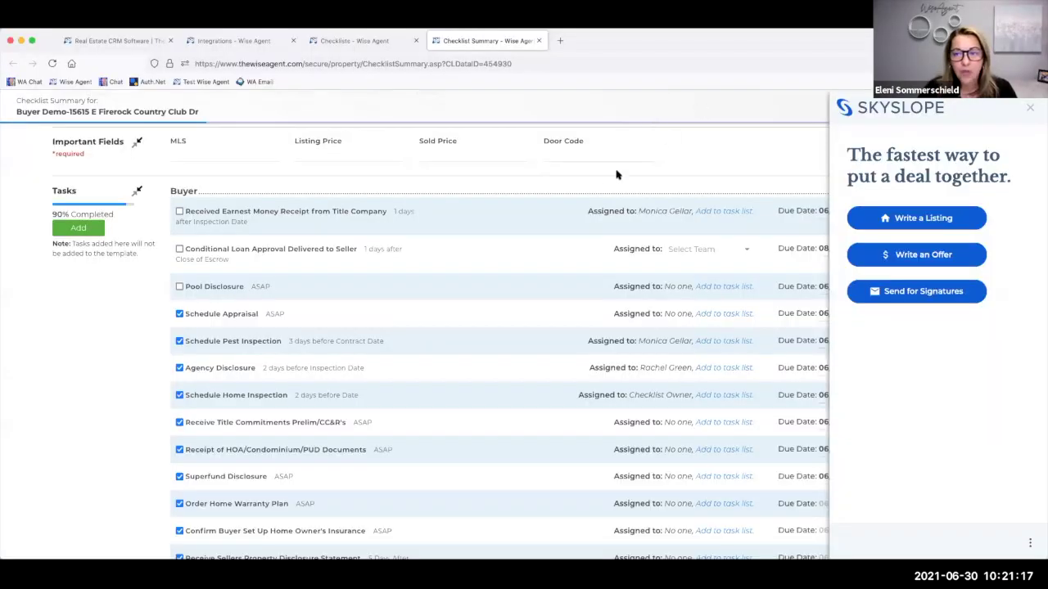
# - Scroll up to the top of the Buyer Demo checklist summary beside the SkySlope panel
pyautogui.scroll(6, 617, 175)
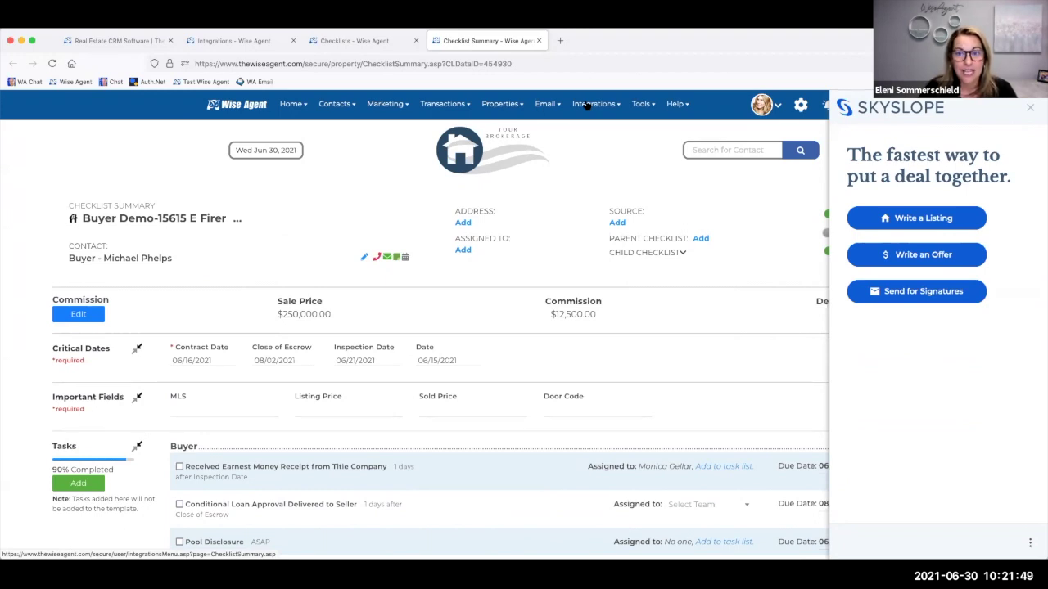
# - Disconnect the SkySlope integration from Integrations settings and confirm
pyautogui.click(587, 106)
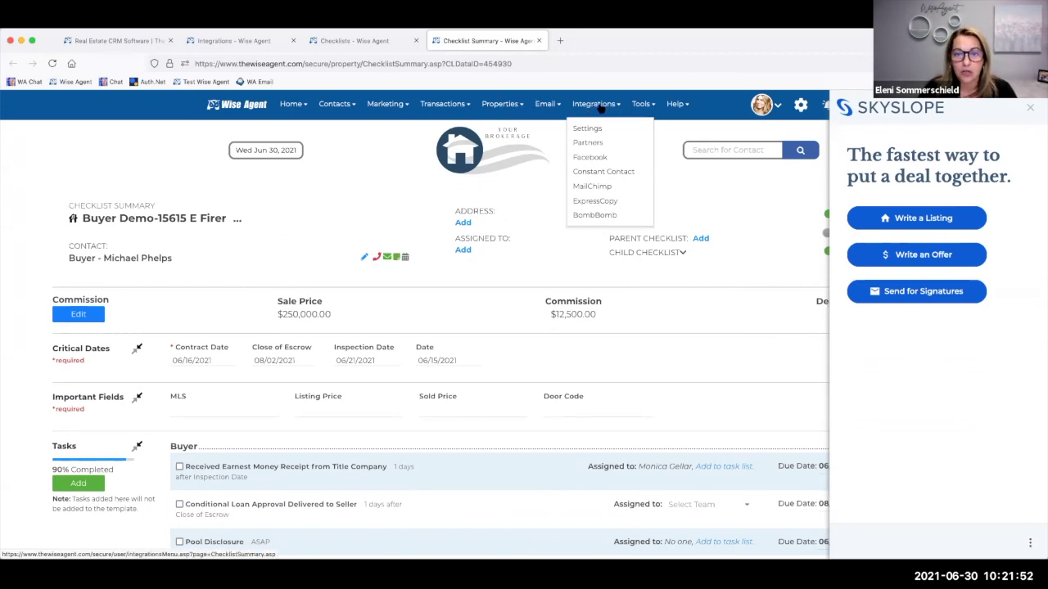
pyautogui.click(591, 128)
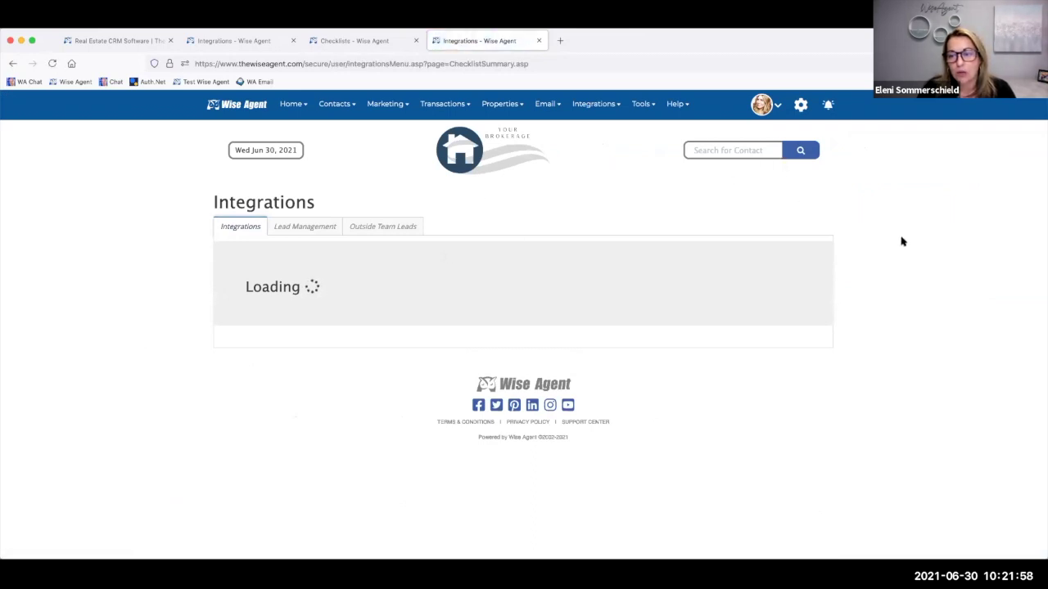
pyautogui.scroll(-2, 899, 242)
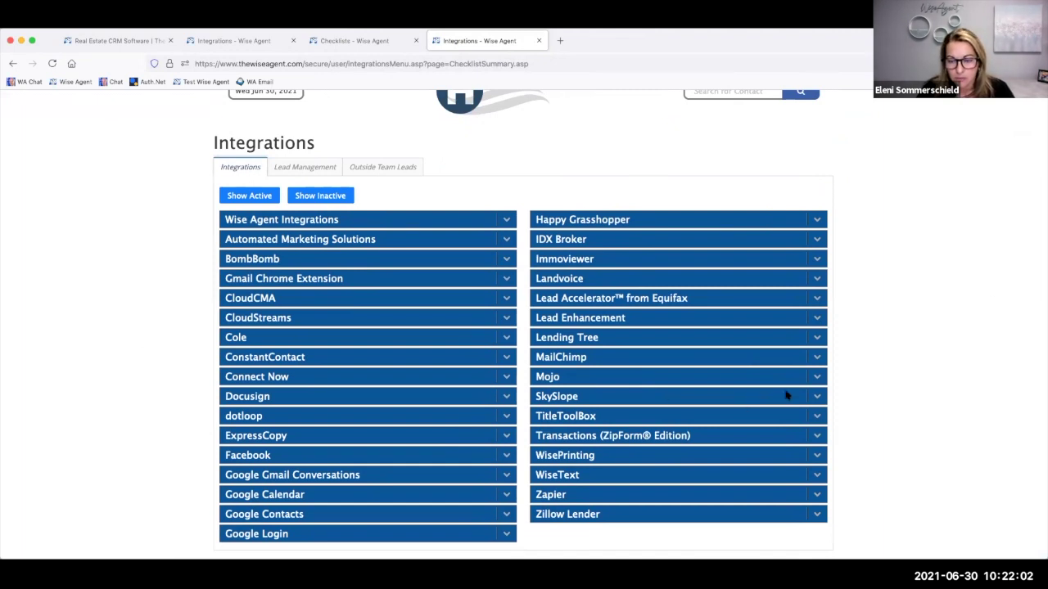
pyautogui.click(815, 397)
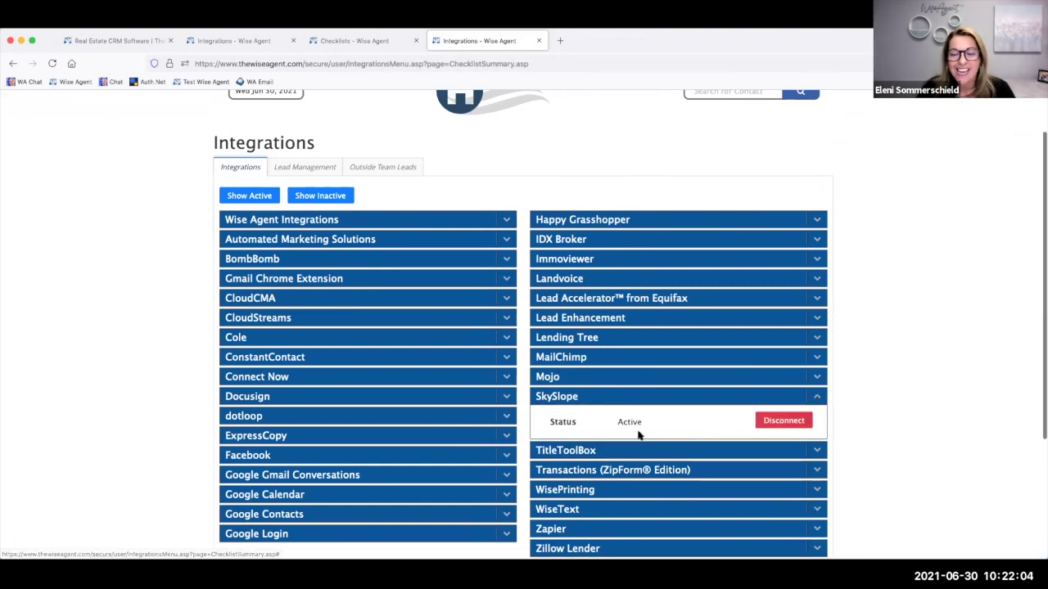
pyautogui.click(785, 421)
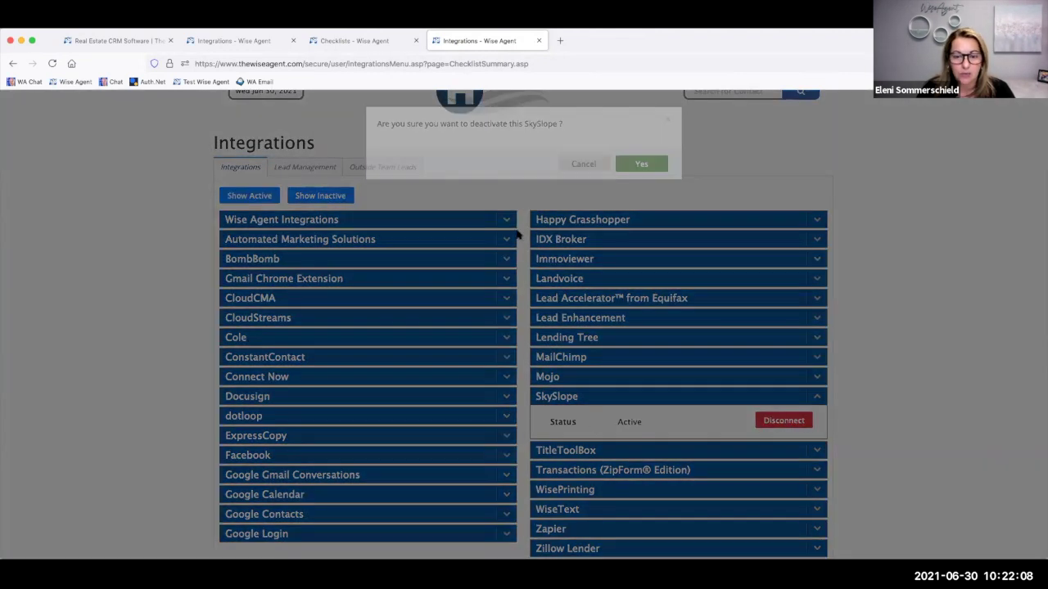
pyautogui.click(639, 162)
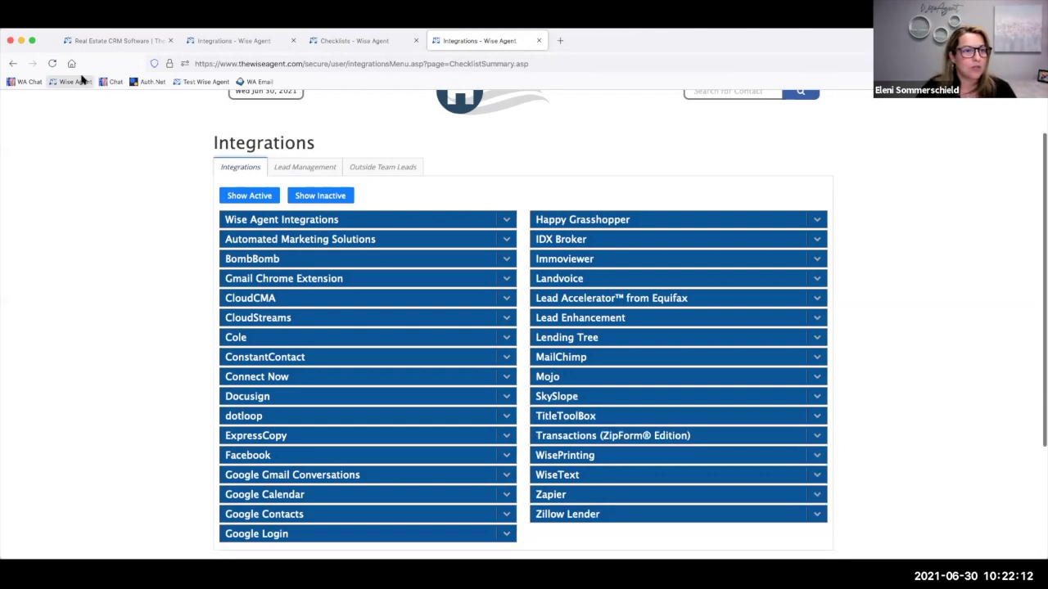
# - Reload the integrations page, reactivate SkySlope, and return to the Checklists page
pyautogui.click(52, 64)
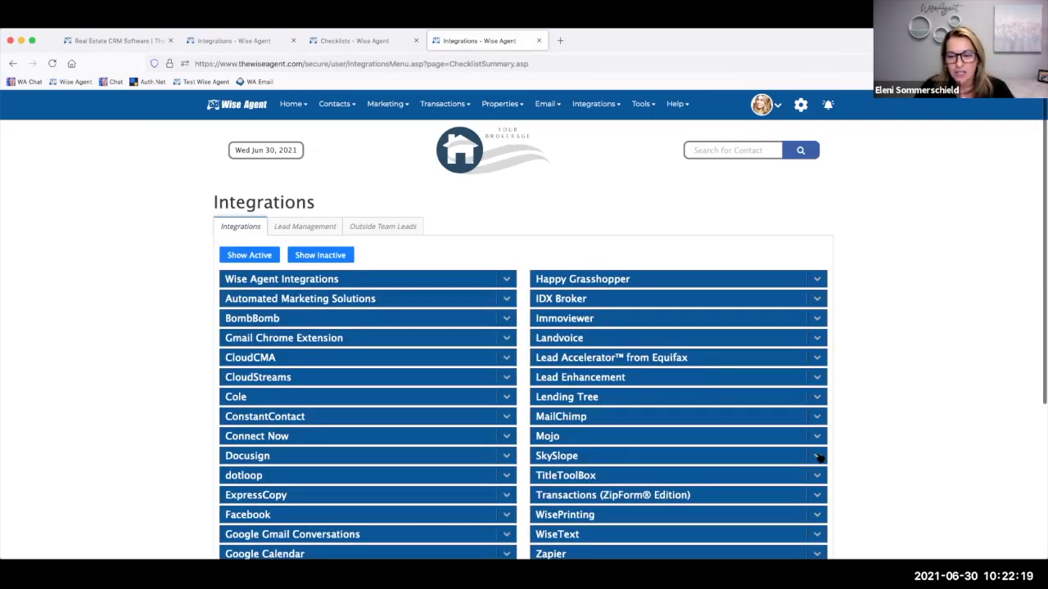
pyautogui.click(816, 460)
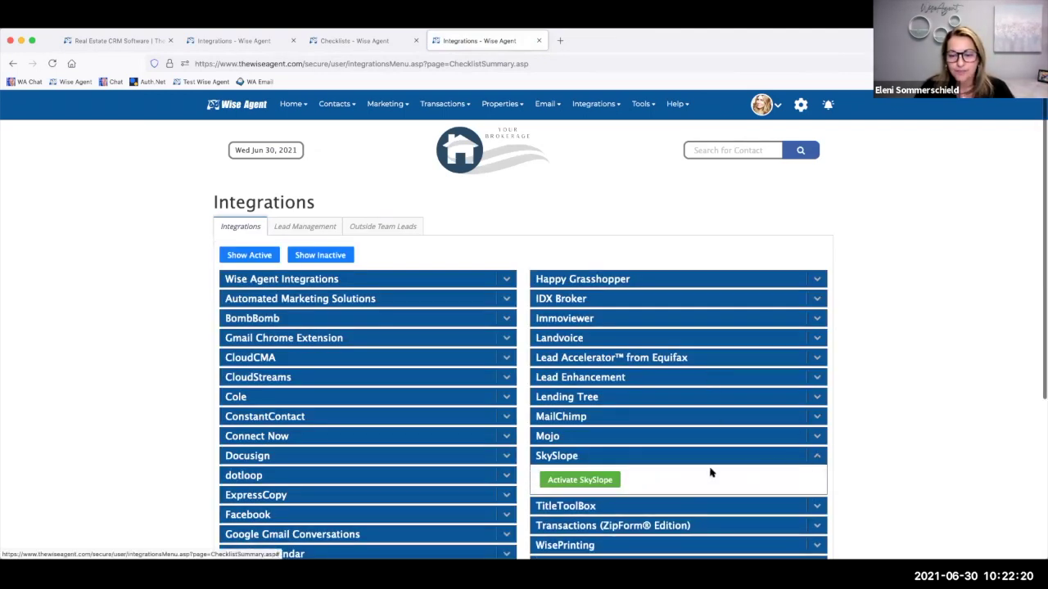
pyautogui.click(578, 481)
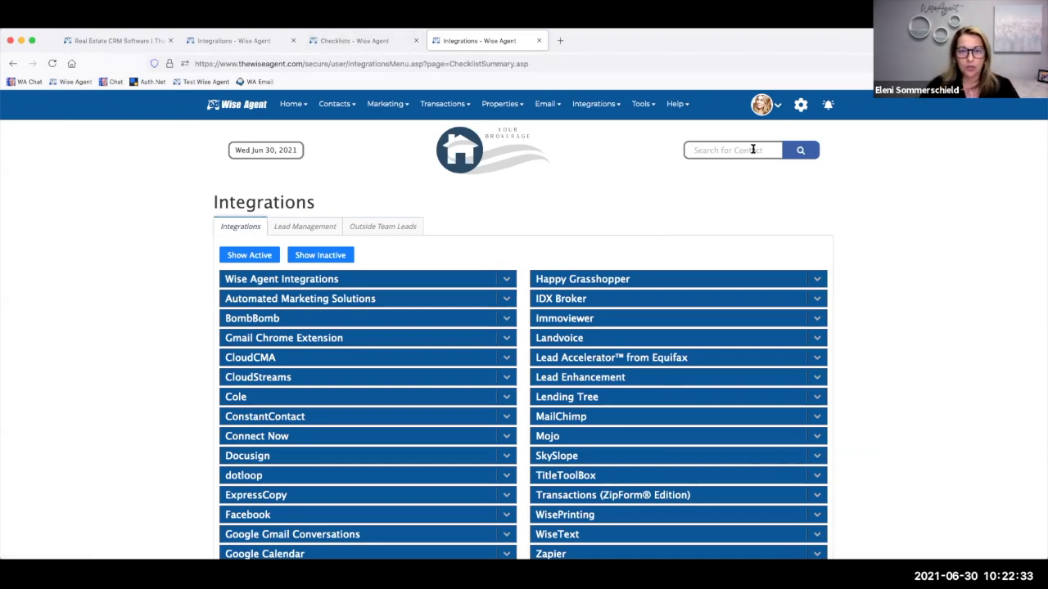
pyautogui.click(377, 43)
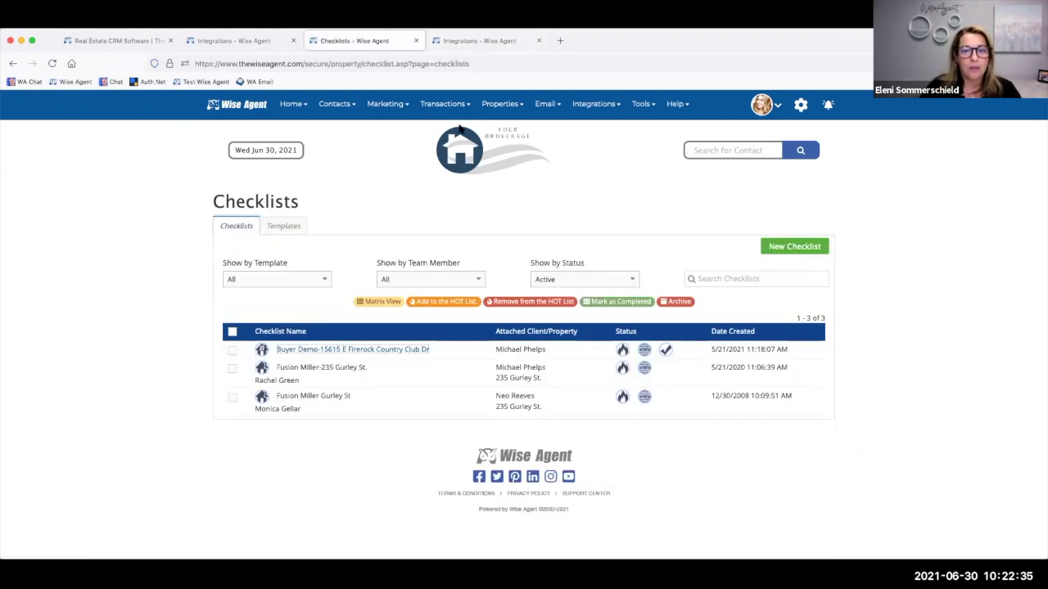
# - Open the Buyer Demo checklist, show its SkySlope panel, and open the buyer contact's record
pyautogui.click(331, 350)
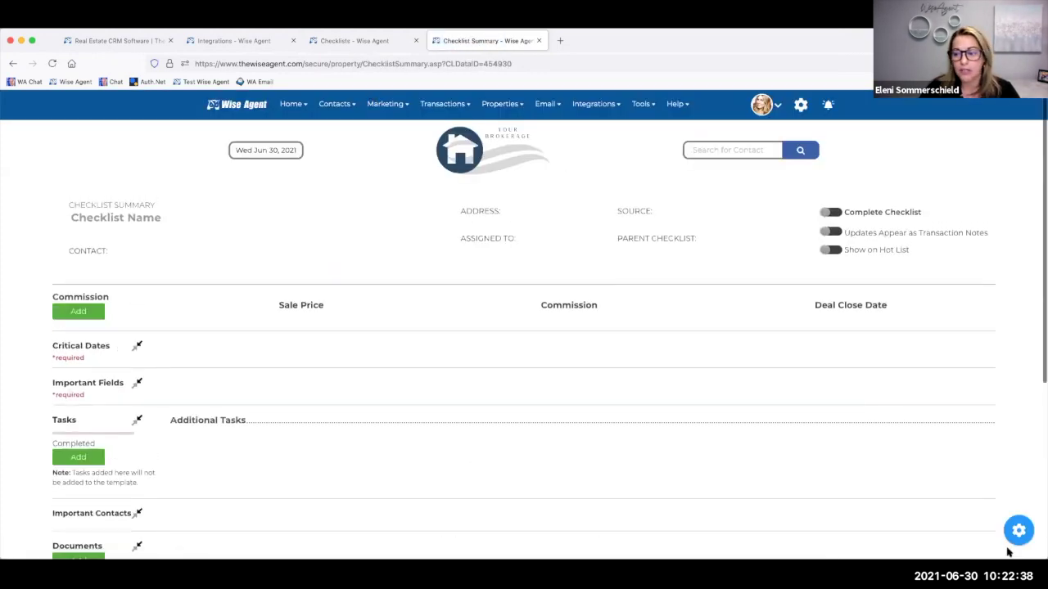
pyautogui.moveTo(1018, 532)
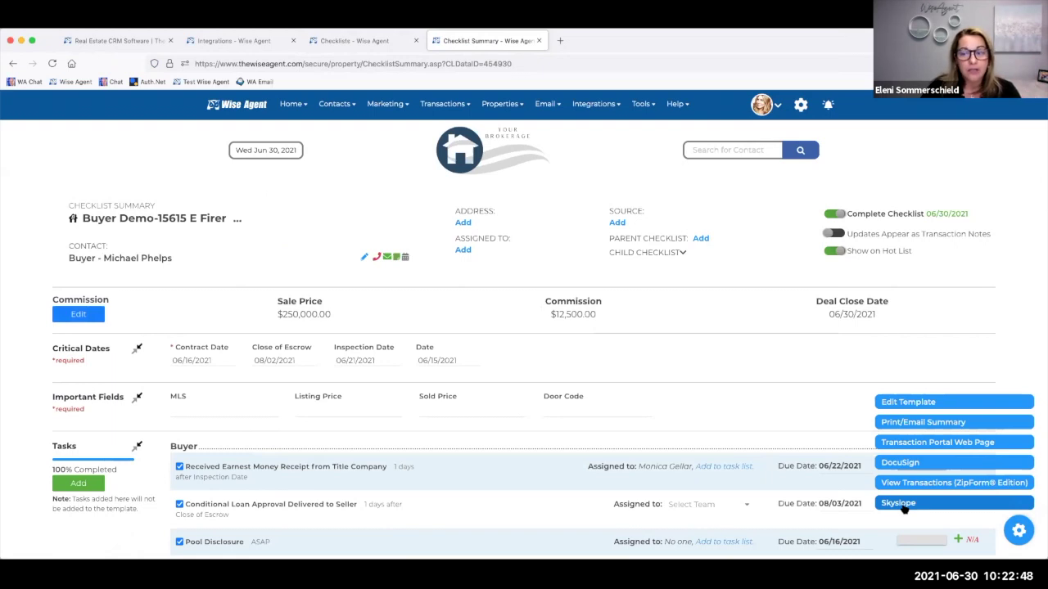
pyautogui.click(903, 505)
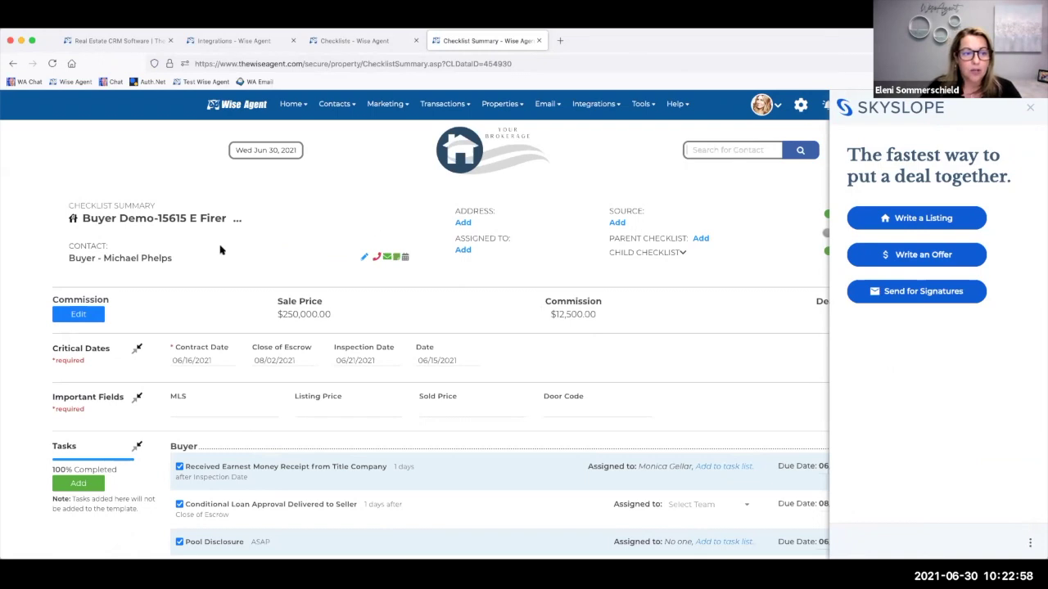
pyautogui.click(147, 261)
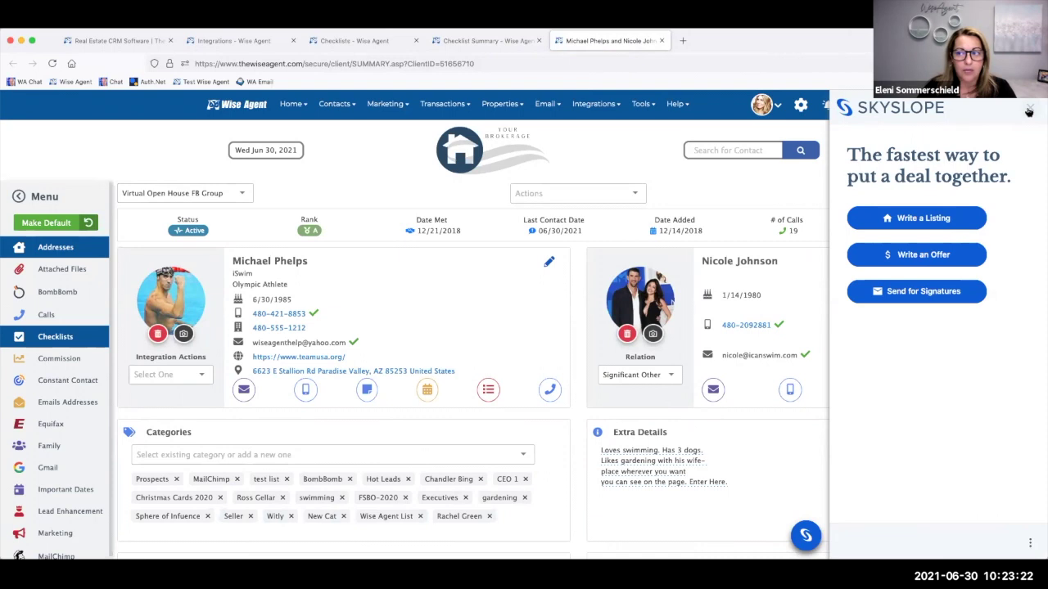
# - Close the SkySlope panel so the contact summary shows categories and extra details
pyautogui.click(1029, 111)
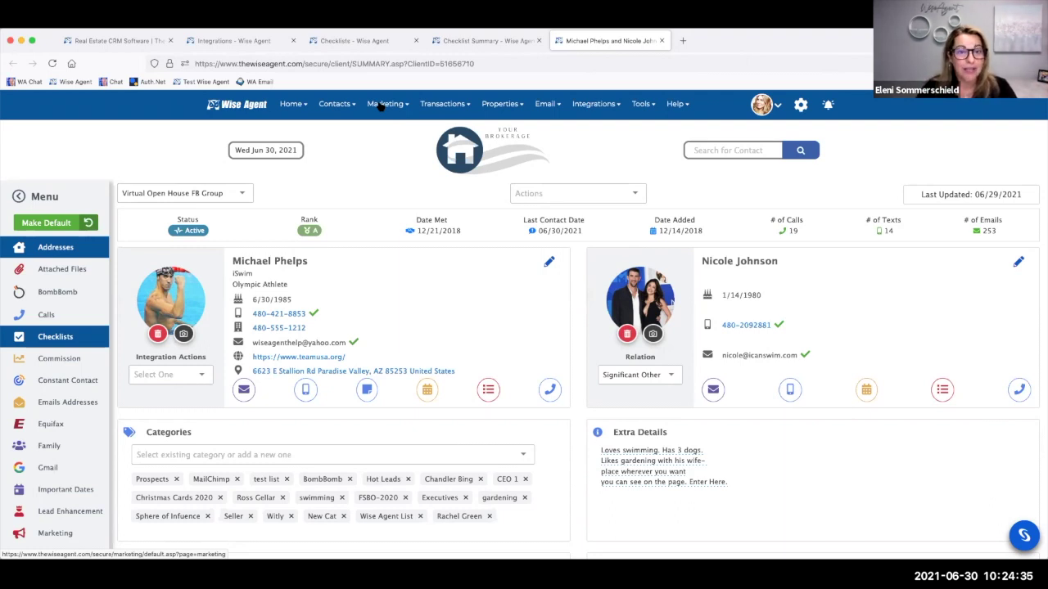
pyautogui.moveTo(381, 107)
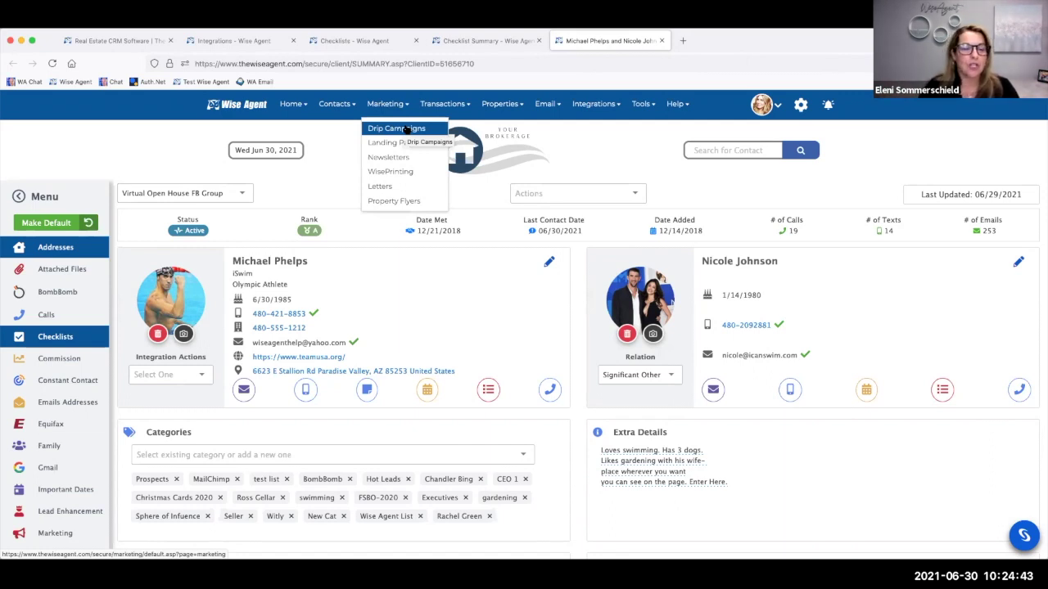
# - Change the contact's status to Under Contract, then to Closed, and go to Newsletters
pyautogui.click(194, 232)
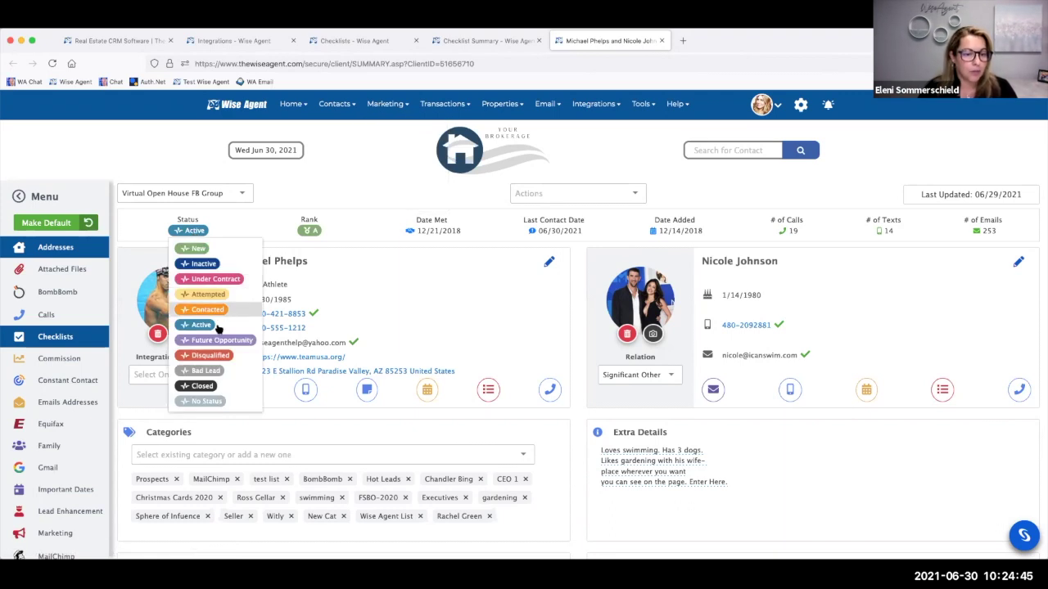
pyautogui.click(209, 279)
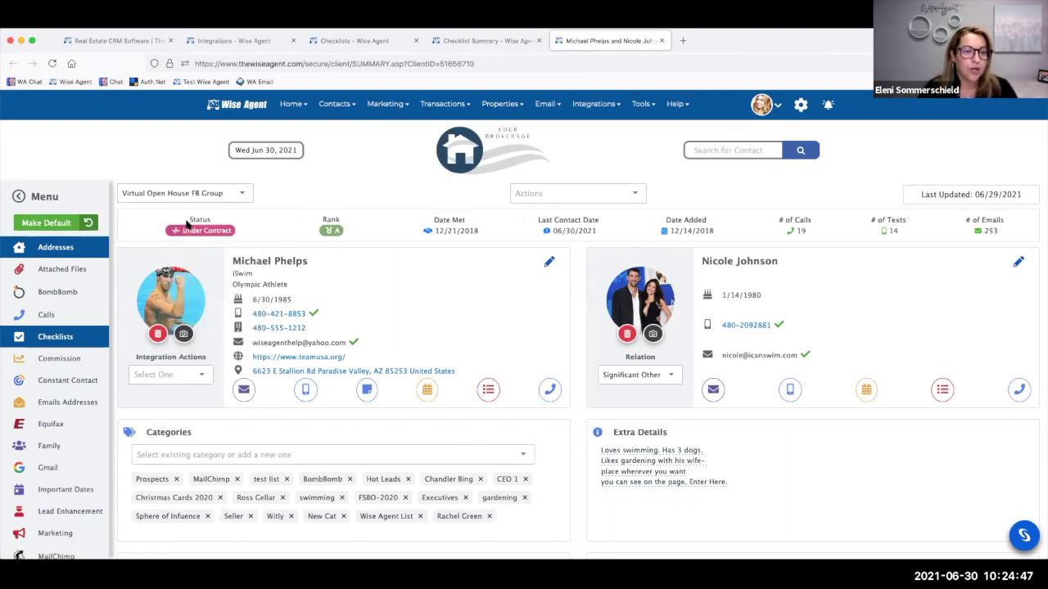
pyautogui.click(191, 232)
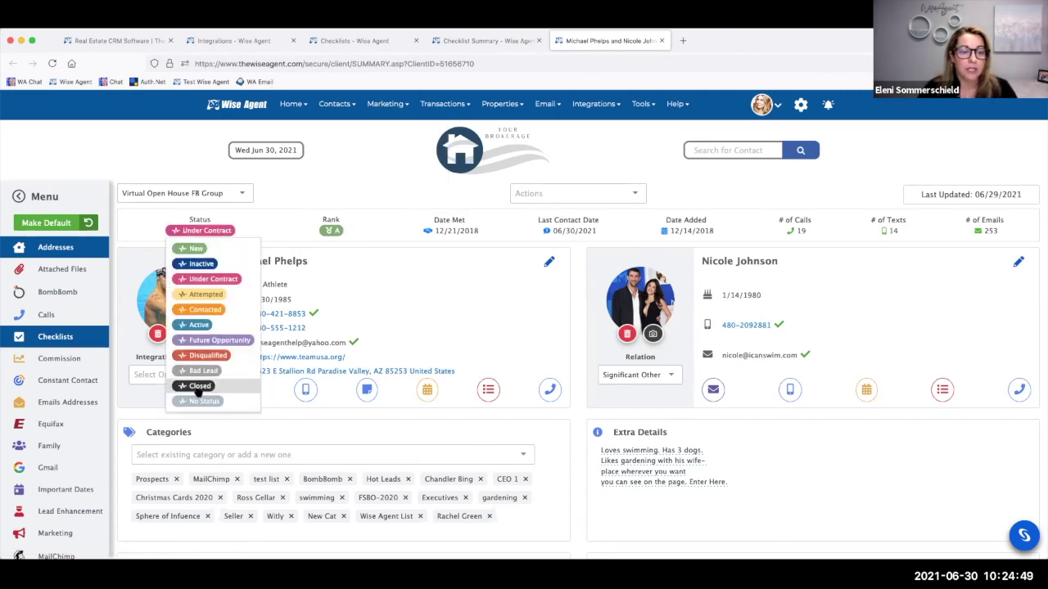
pyautogui.click(199, 386)
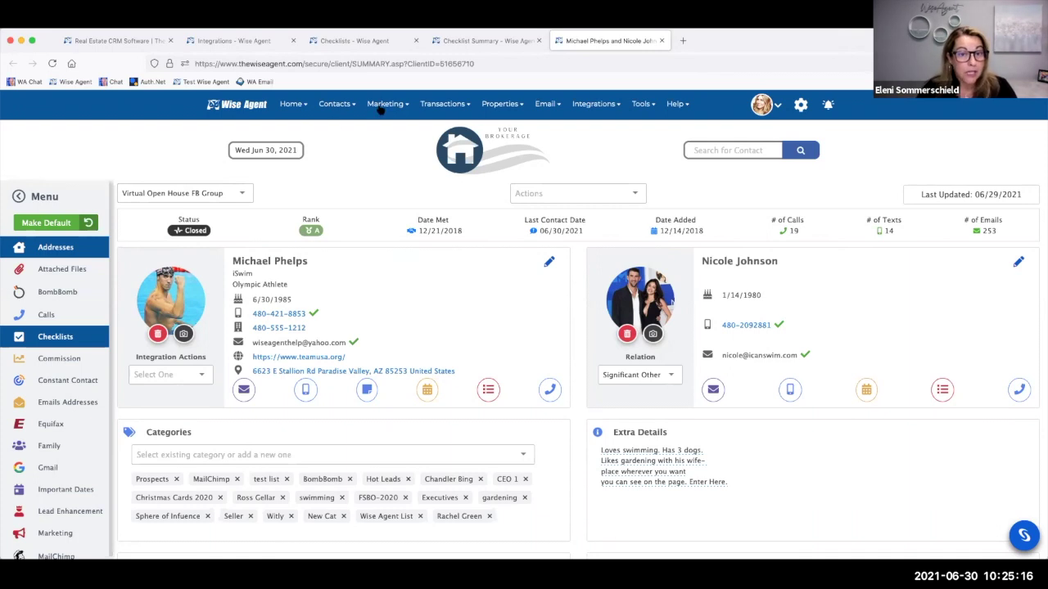
pyautogui.click(388, 156)
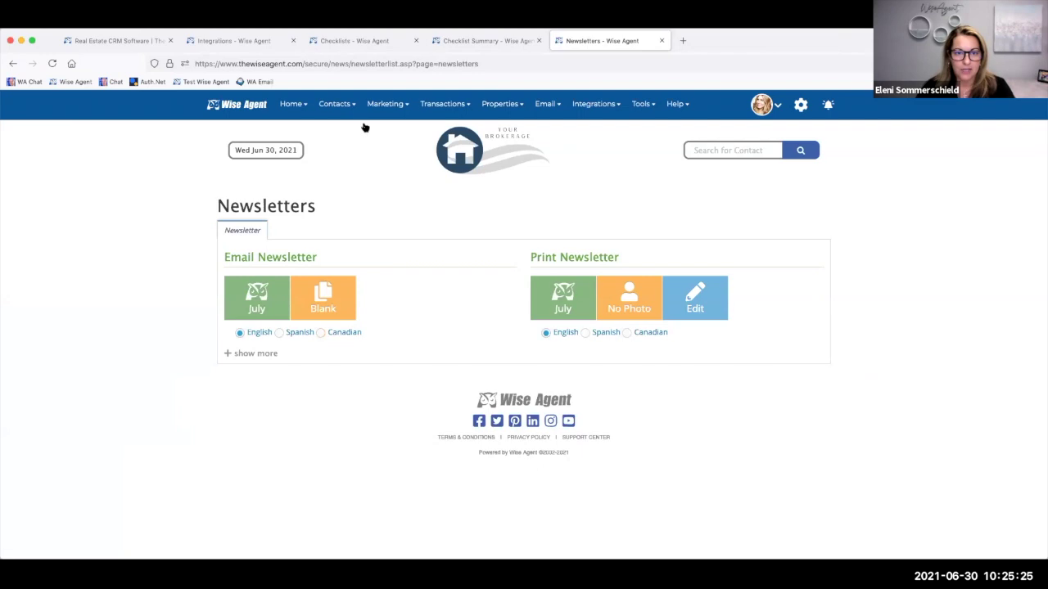
# - Open the Landing Page Wizard and preview the Multi Property Page under My Landing Pages
pyautogui.moveTo(378, 106)
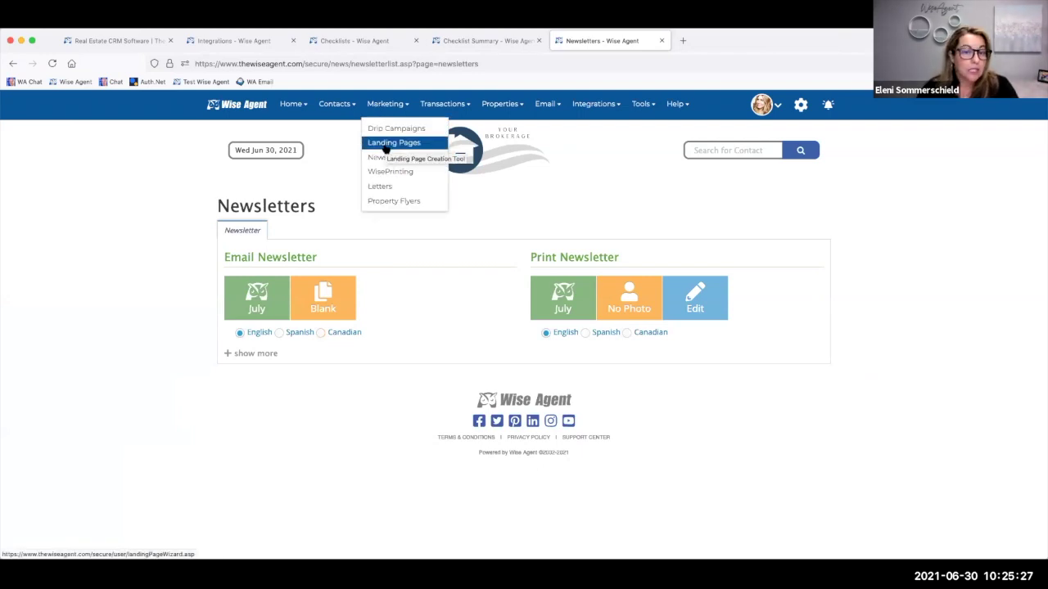
pyautogui.click(388, 144)
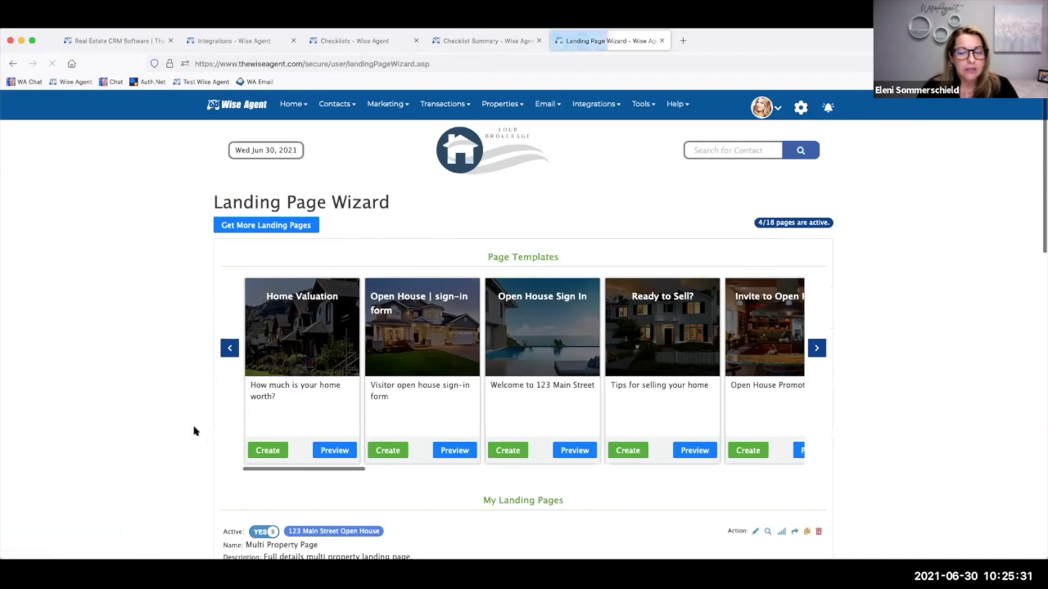
pyautogui.scroll(-3, 194, 430)
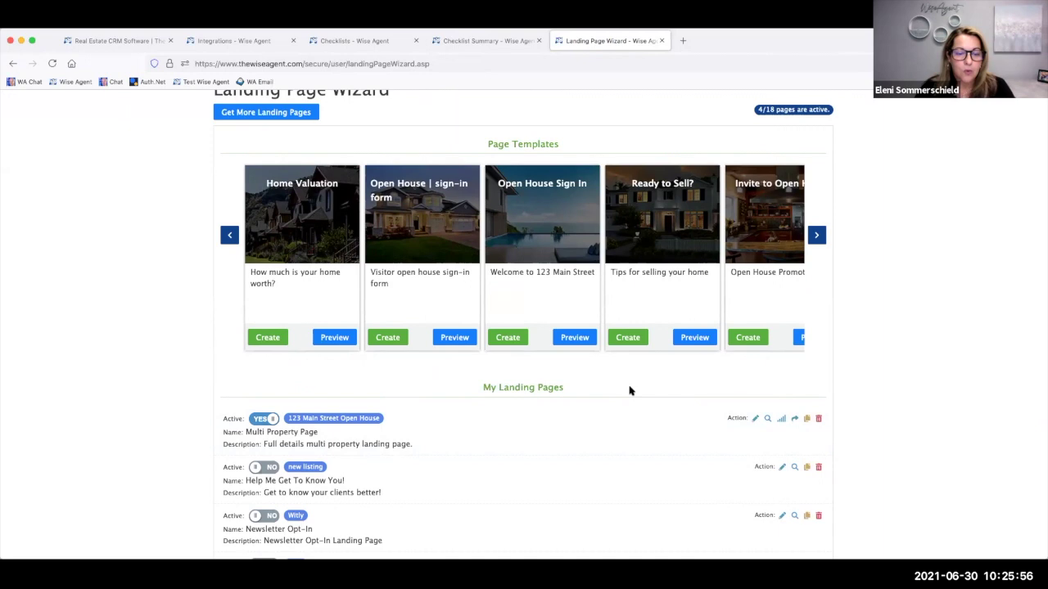
pyautogui.click(768, 419)
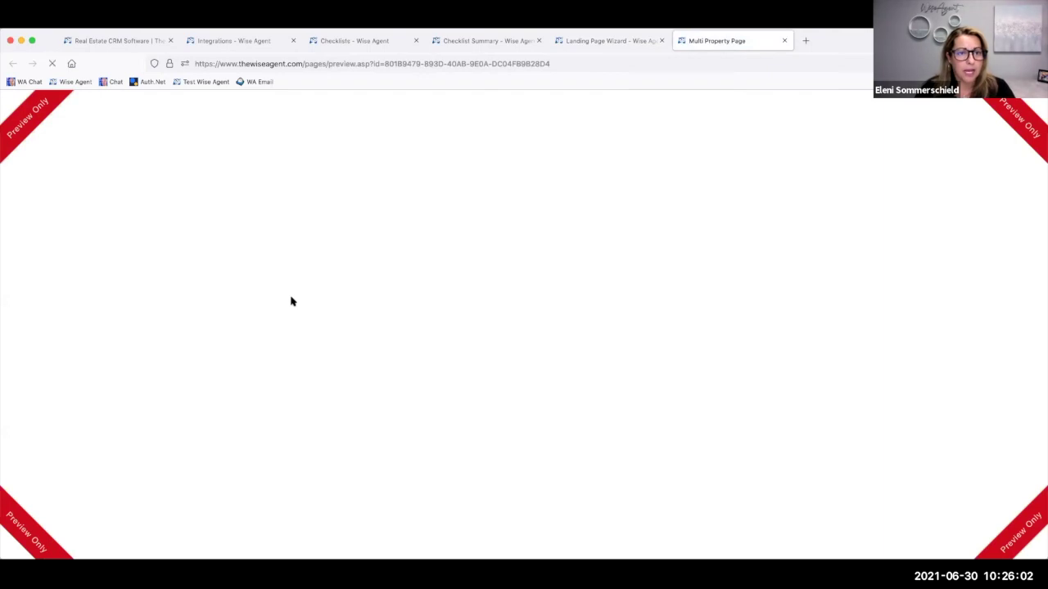
# - Scroll through the Multi Property Page preview, then return to the Checklists tab
pyautogui.scroll(-5, 291, 301)
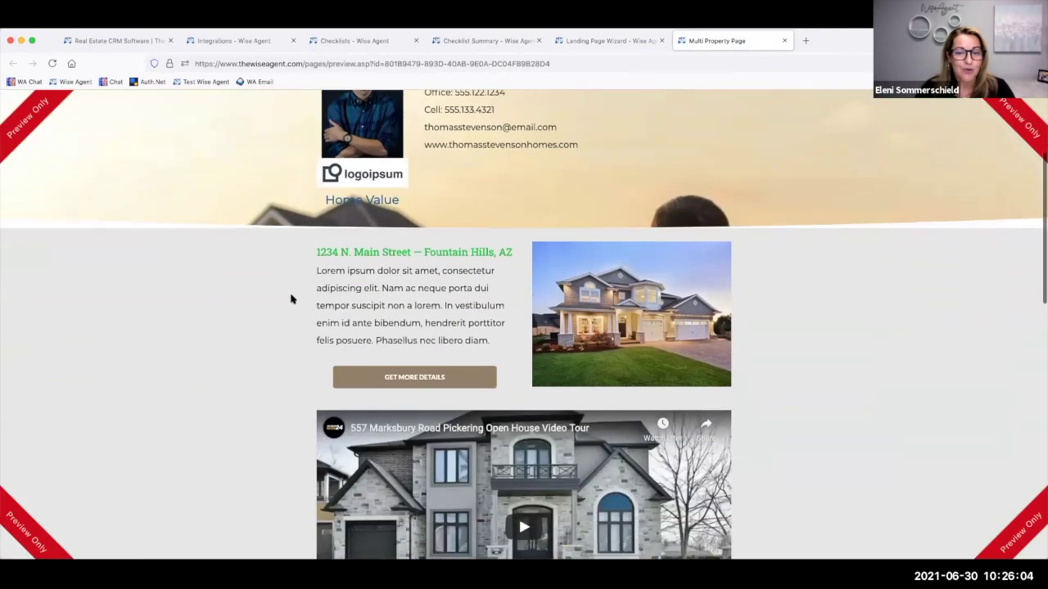
pyautogui.scroll(-7, 386, 376)
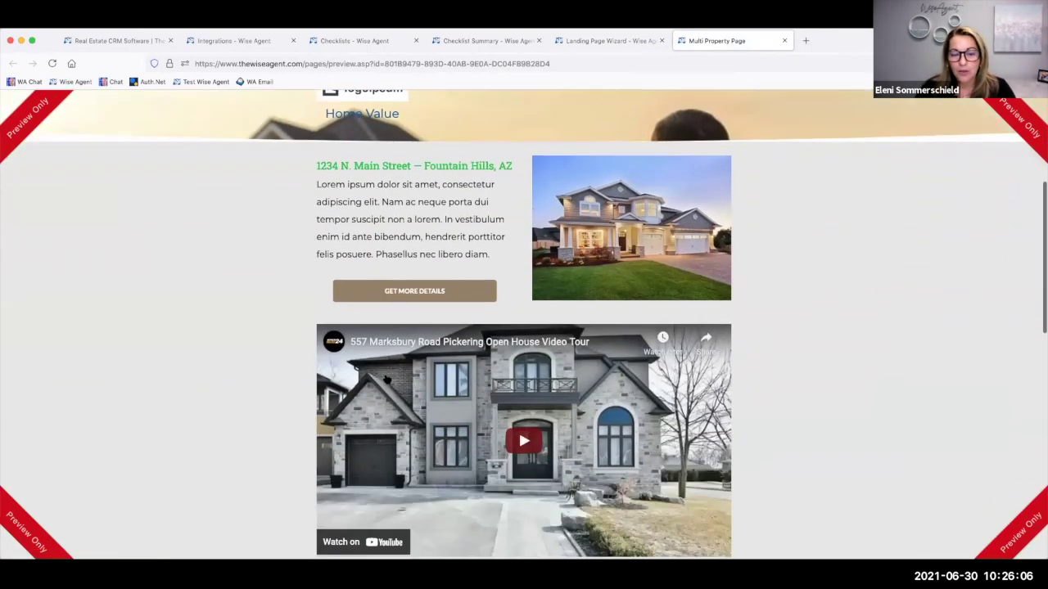
pyautogui.scroll(-1, 386, 378)
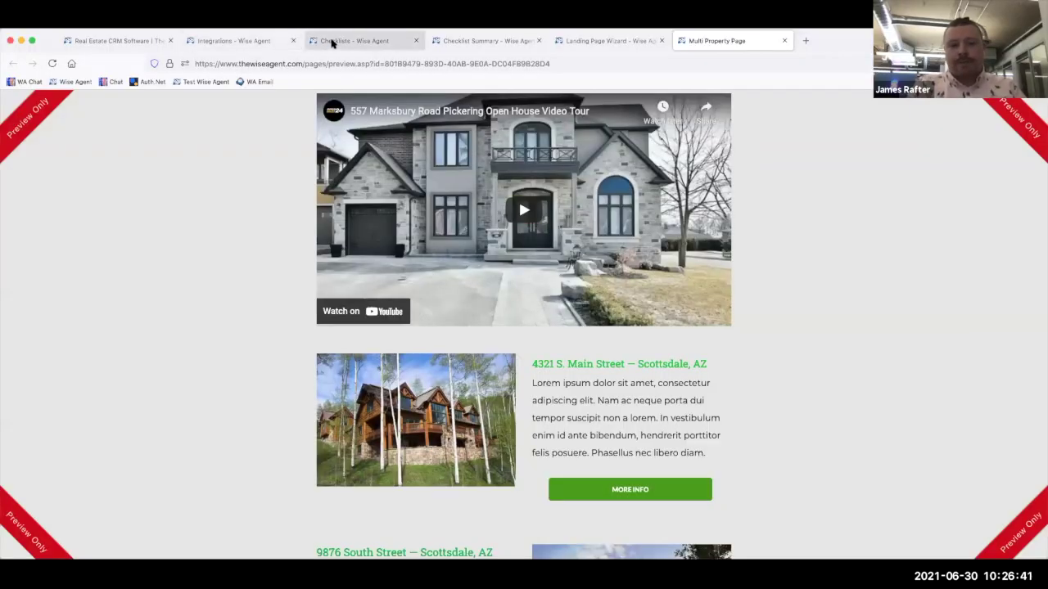
pyautogui.click(327, 41)
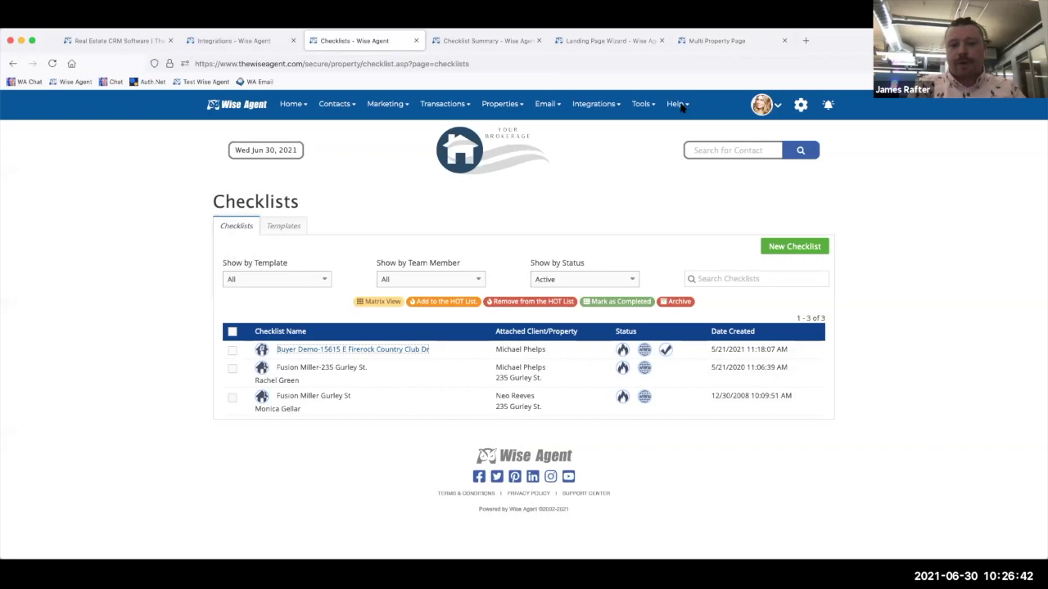
# - Search contacts for the buyer by partial last name and open his contact summary
pyautogui.click(725, 152)
pyautogui.write('phelp')
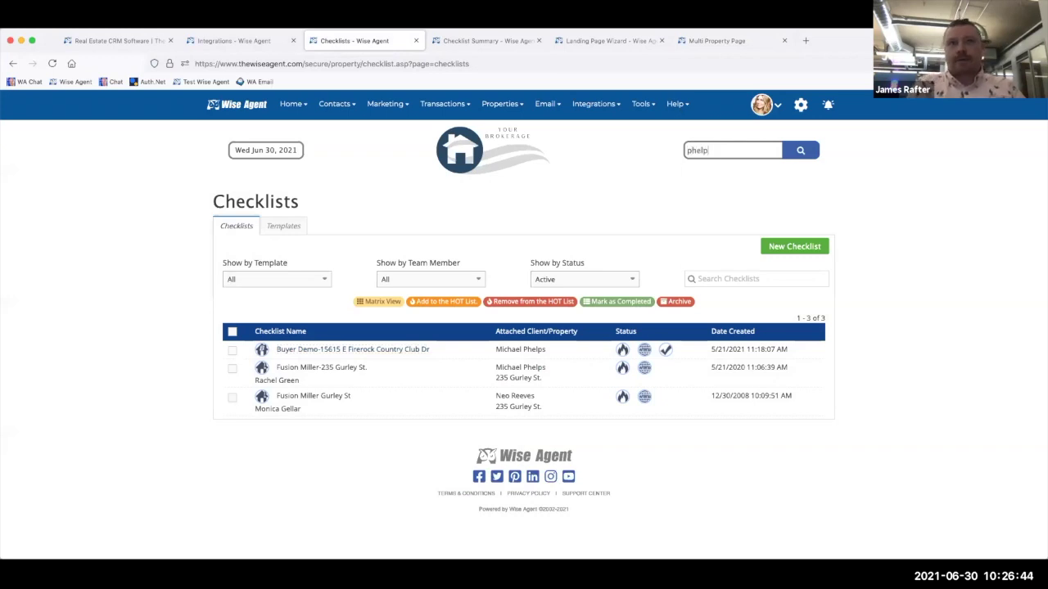
pyautogui.click(740, 174)
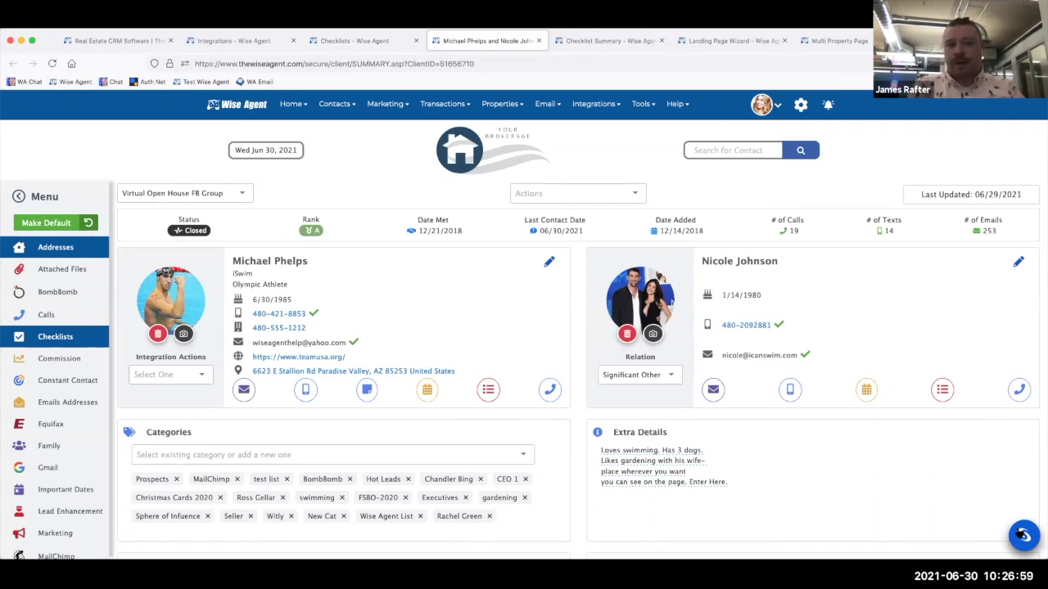
pyautogui.click(1022, 535)
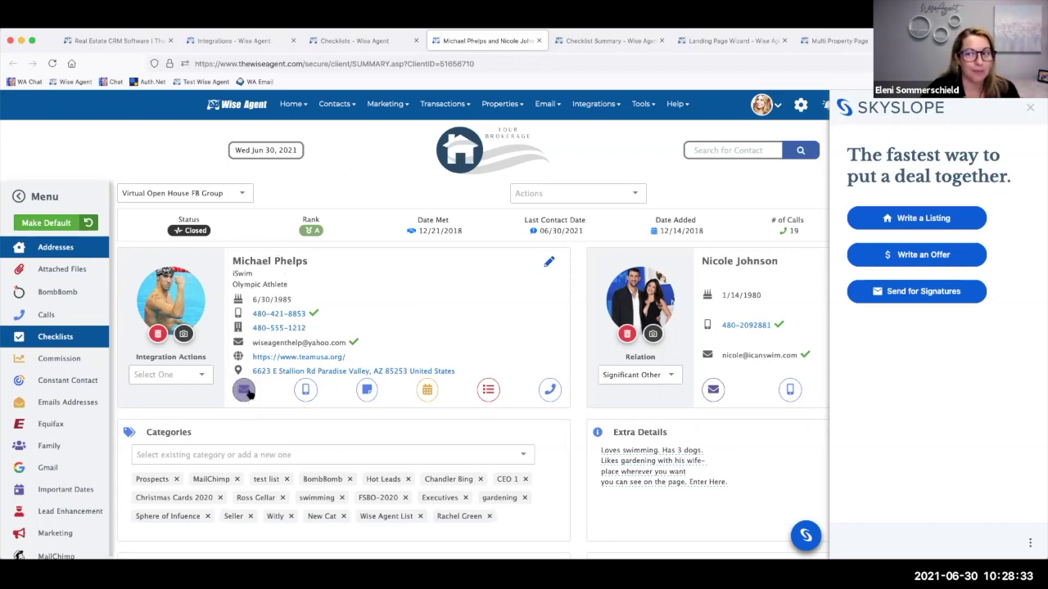
pyautogui.click(1029, 108)
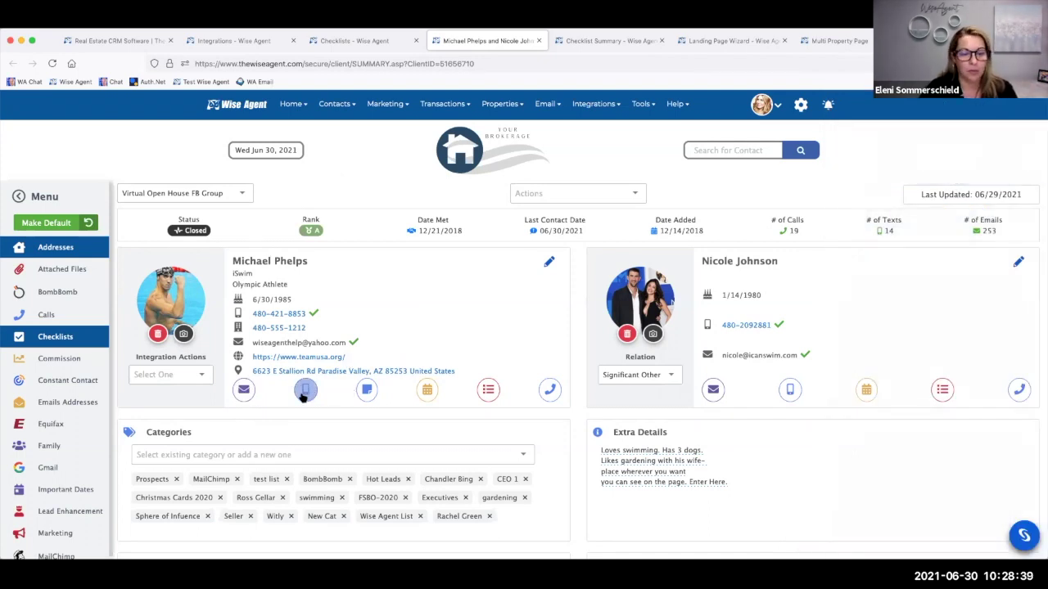
pyautogui.click(305, 392)
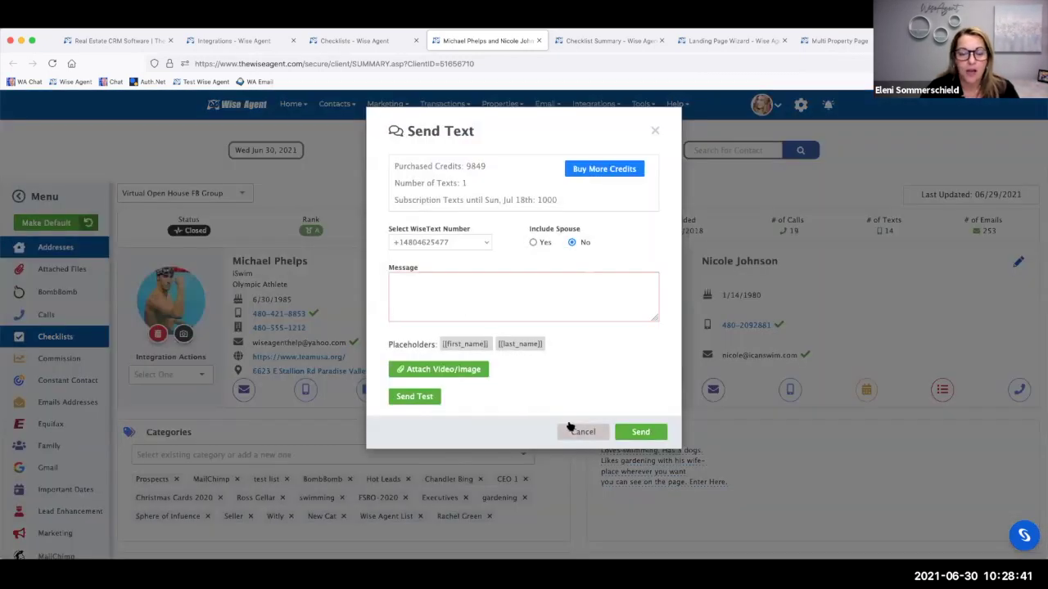
pyautogui.click(462, 299)
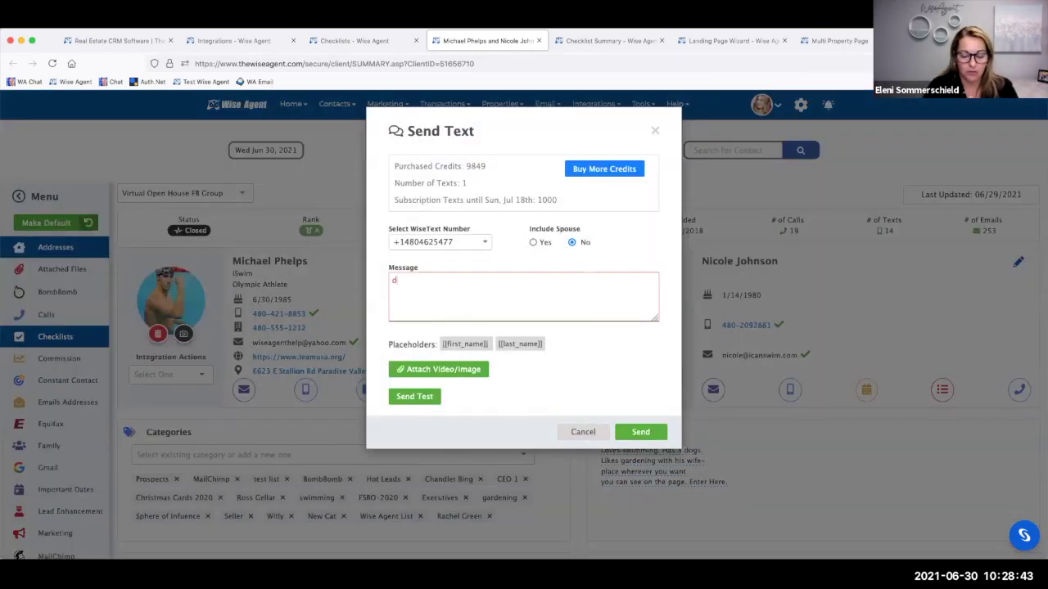
pyautogui.write('does 10am on')
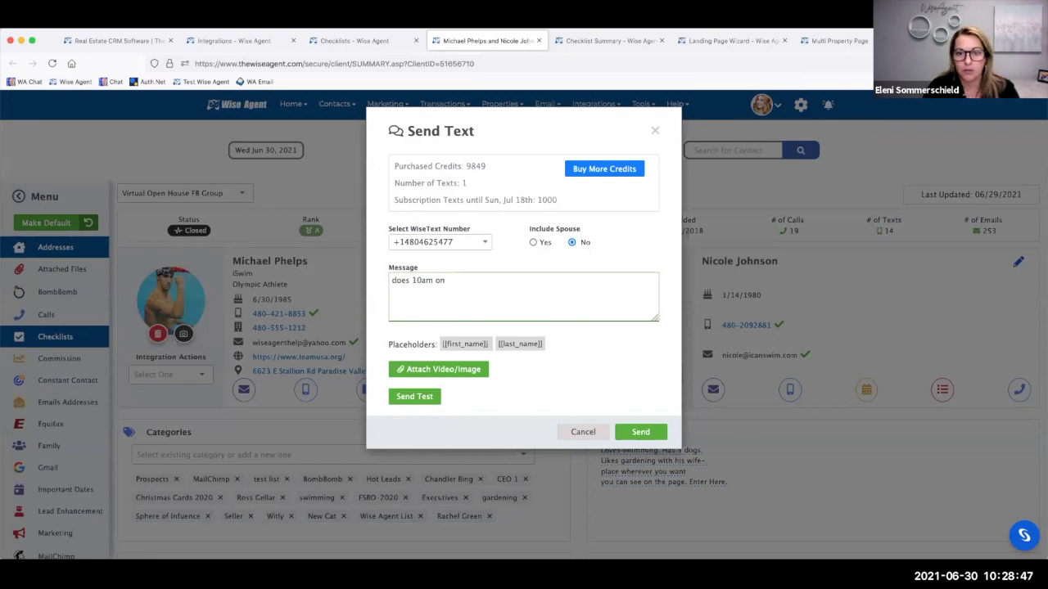
pyautogui.write(' Thur work to see 123 main.')
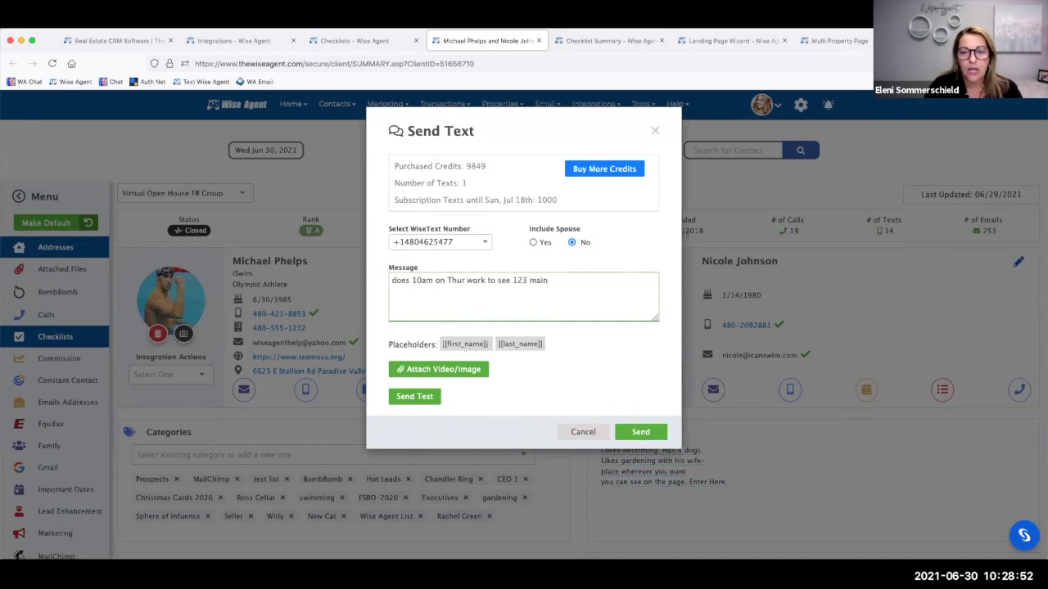
pyautogui.click(582, 433)
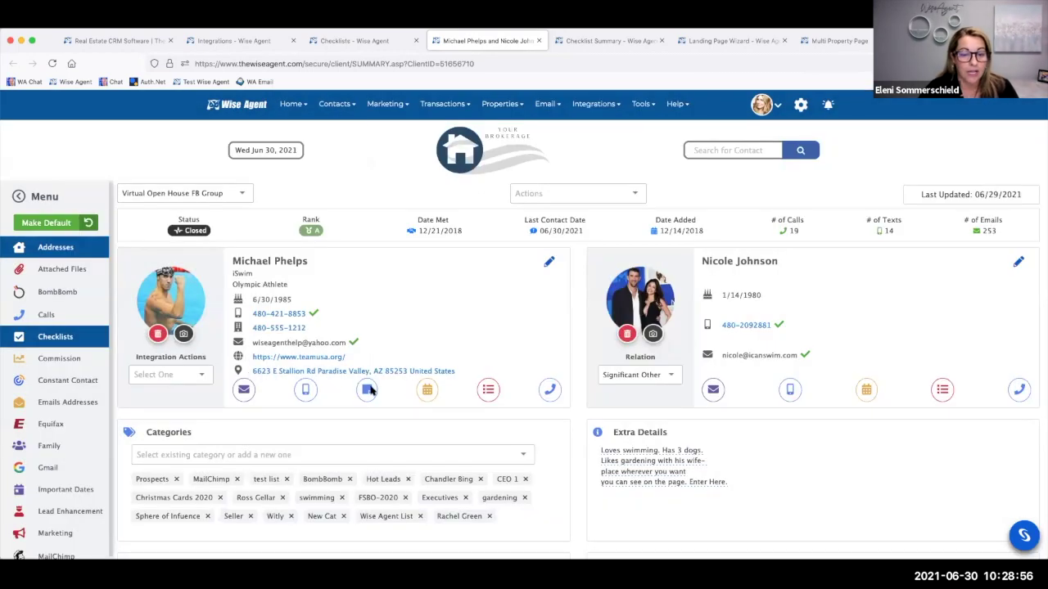
# - Start a new calendar event titled 'Showing' at the first Mesa address suggestion for '123'
pyautogui.click(430, 391)
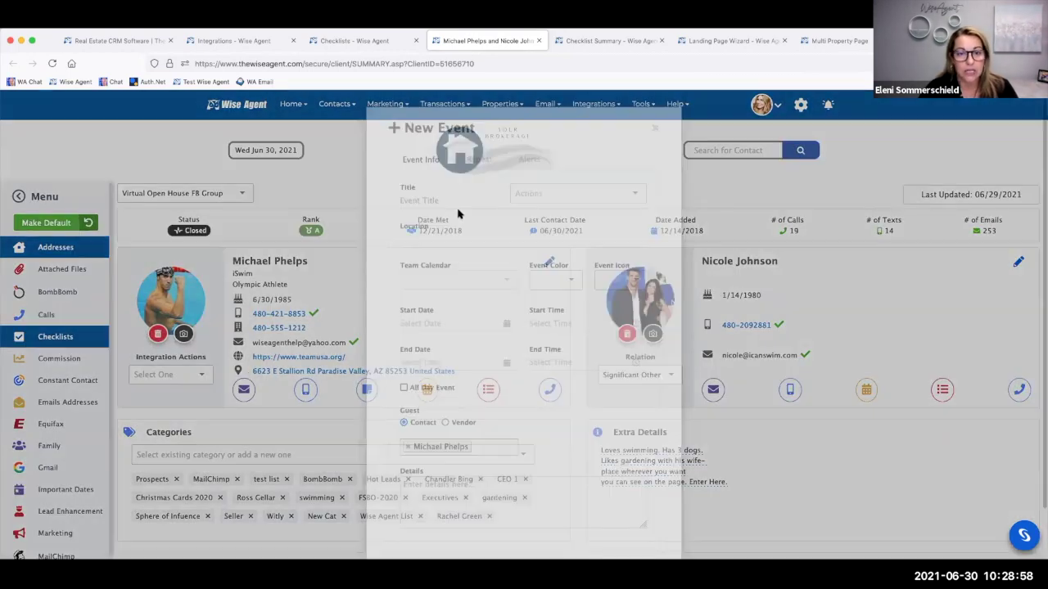
pyautogui.click(445, 200)
pyautogui.write('Showin')
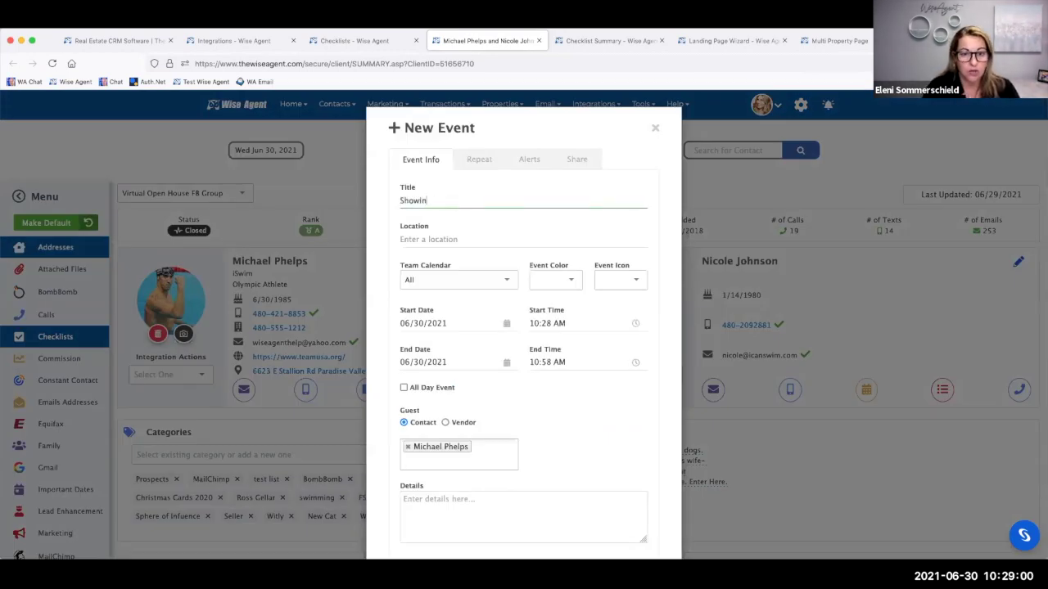
pyautogui.write('g')
pyautogui.click(442, 239)
pyautogui.write('123')
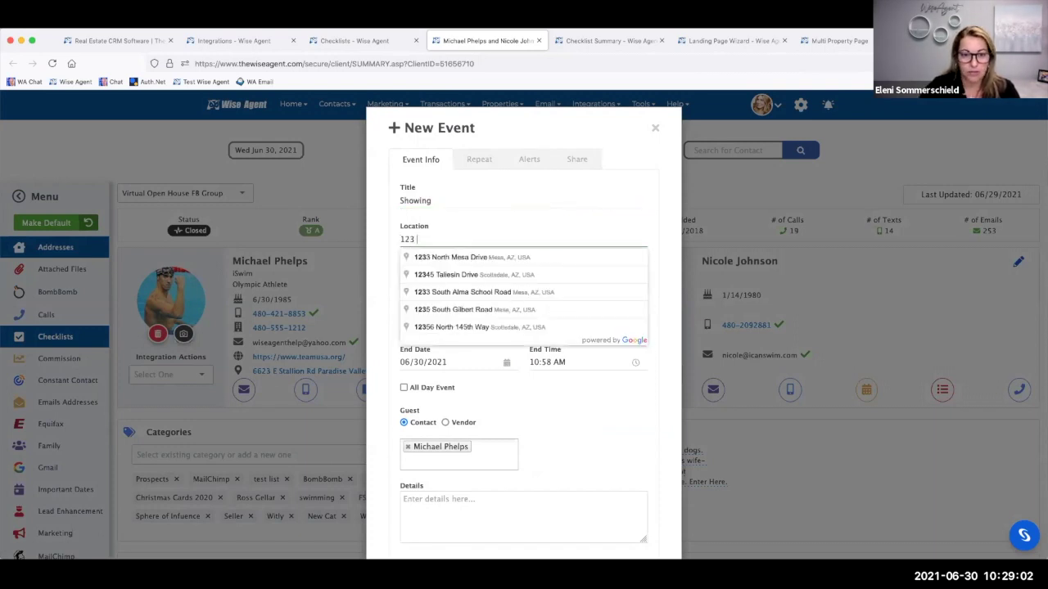
pyautogui.click(455, 258)
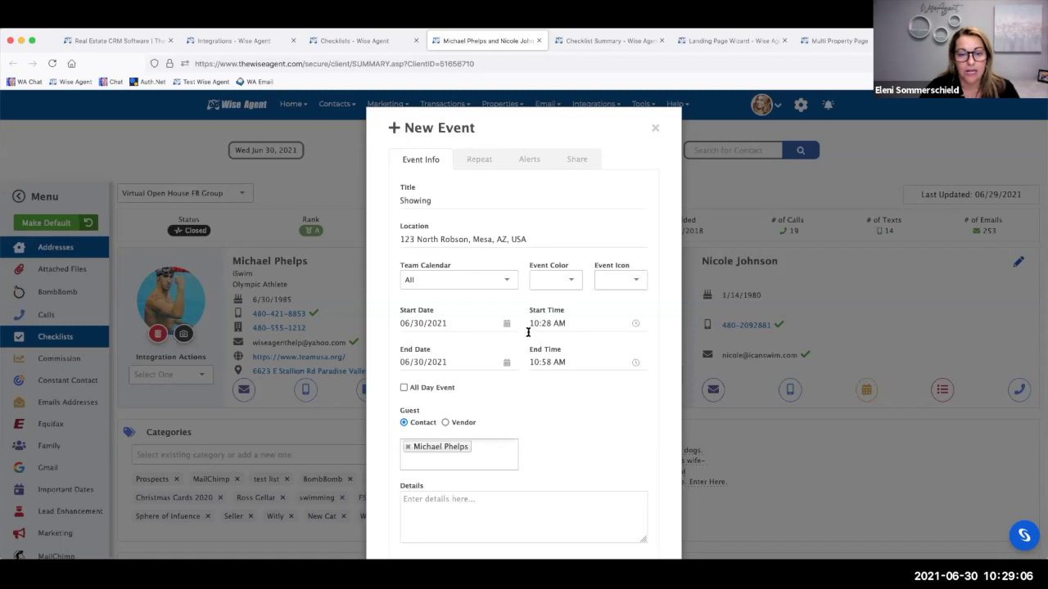
# - Set the event date to 07/01/2021 with a 10:00 AM start time
pyautogui.click(461, 323)
pyautogui.click(481, 441)
pyautogui.click(547, 323)
pyautogui.click(542, 367)
pyautogui.write('10')
pyautogui.press('Tab')
pyautogui.write('00')
pyautogui.click(626, 348)
# - Set the end time to 11:00 AM, save the Showing event, and send the contact an invitation
pyautogui.click(566, 364)
pyautogui.click(570, 405)
pyautogui.write('0')
pyautogui.click(542, 405)
pyautogui.write('1')
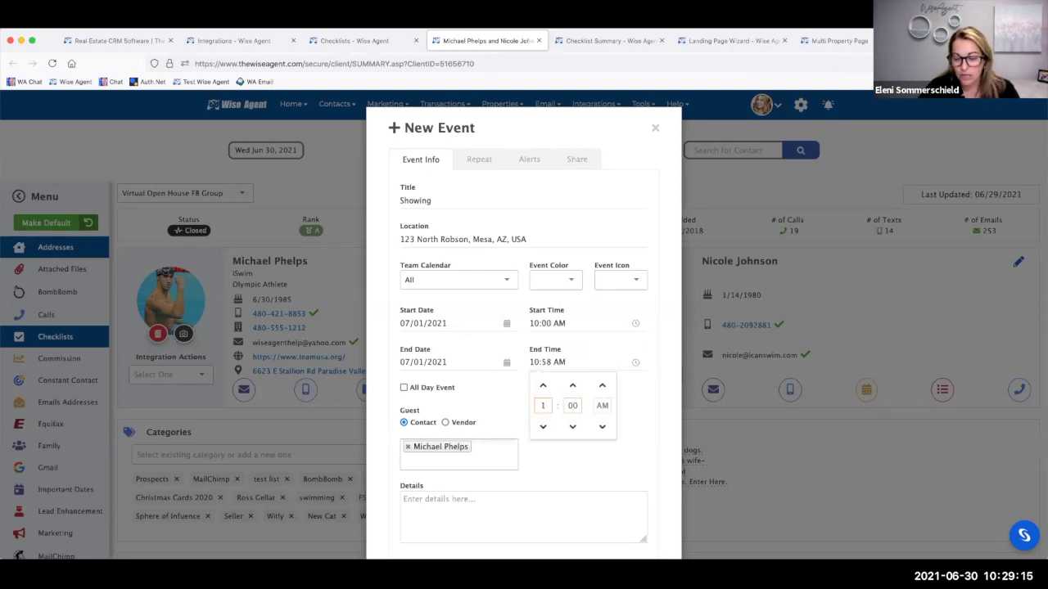
pyautogui.write('1')
pyautogui.click(627, 400)
pyautogui.scroll(-2, 573, 434)
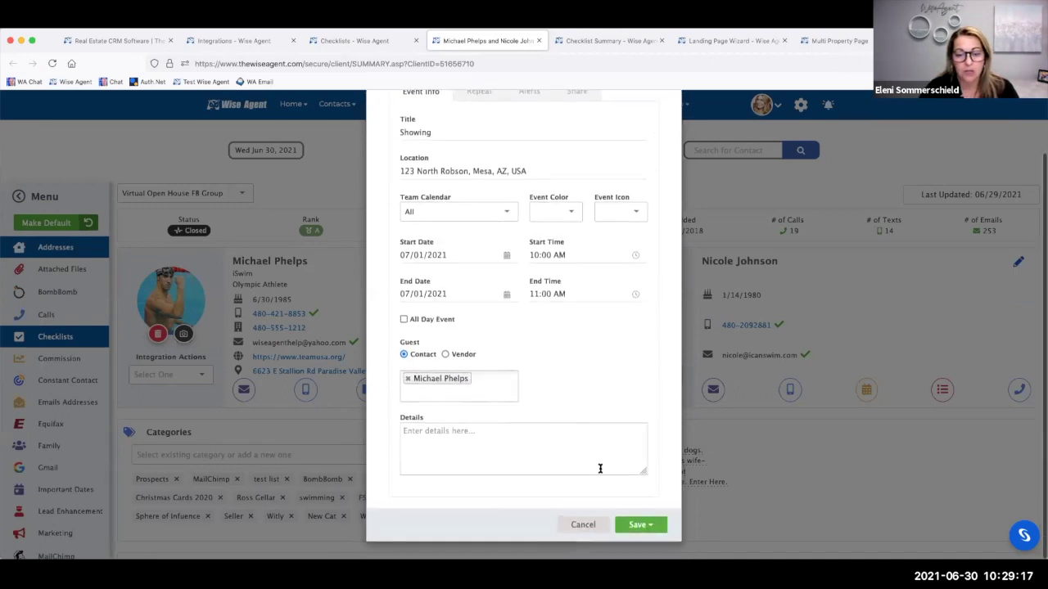
pyautogui.click(634, 524)
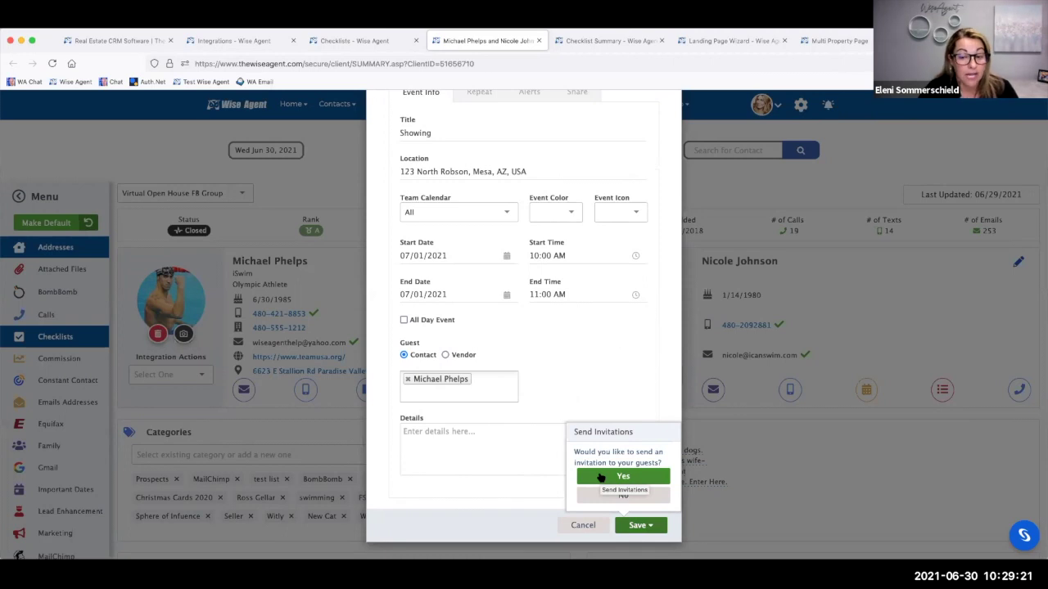
pyautogui.click(601, 477)
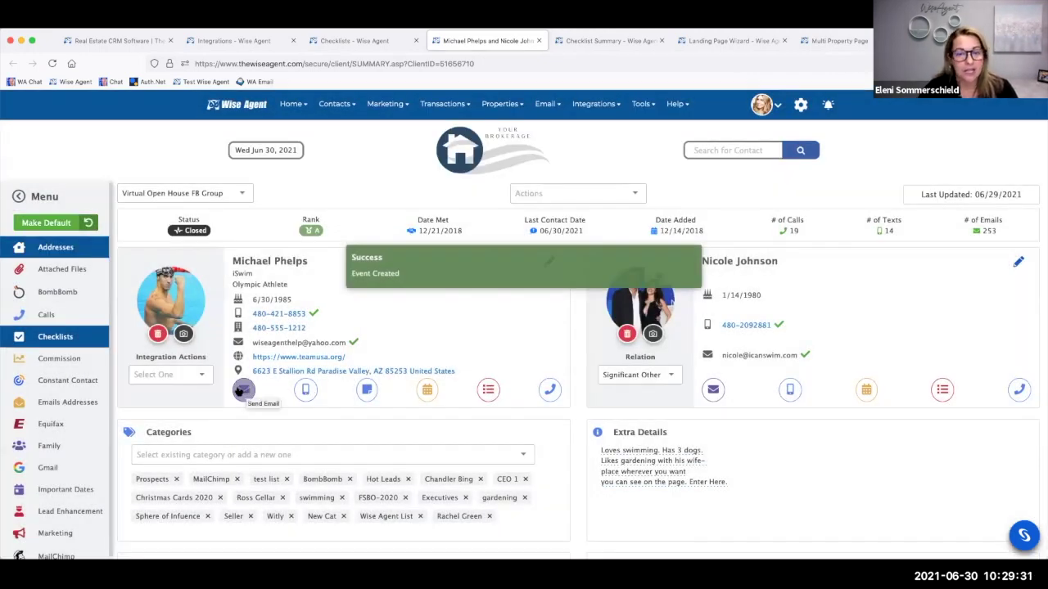
# - Start an email to the contact with a send date of 07/01/2021 and an edited send time
pyautogui.click(241, 390)
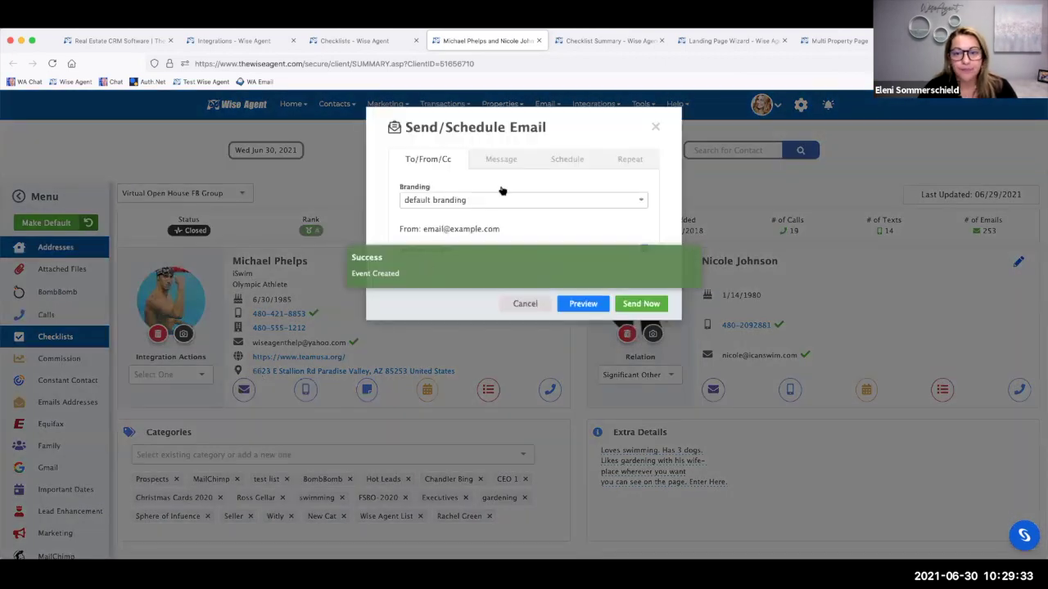
pyautogui.click(503, 159)
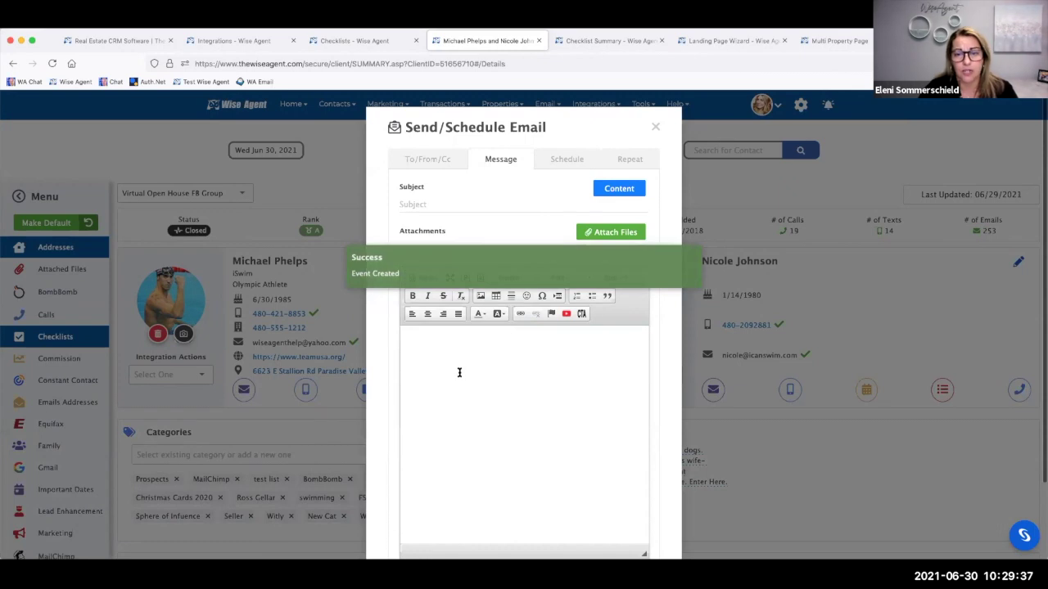
pyautogui.click(570, 162)
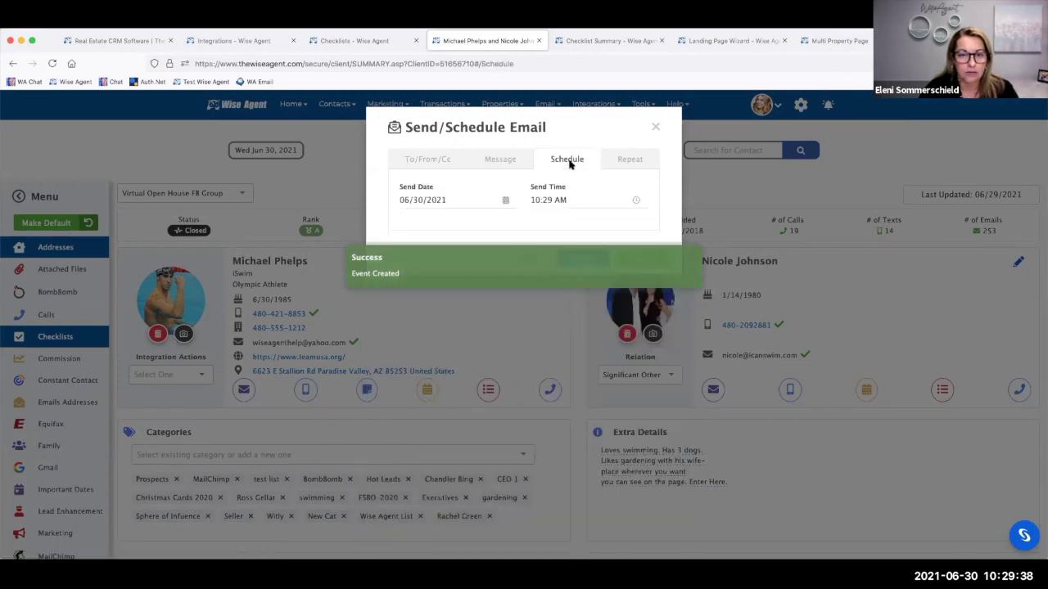
pyautogui.click(459, 198)
pyautogui.click(481, 316)
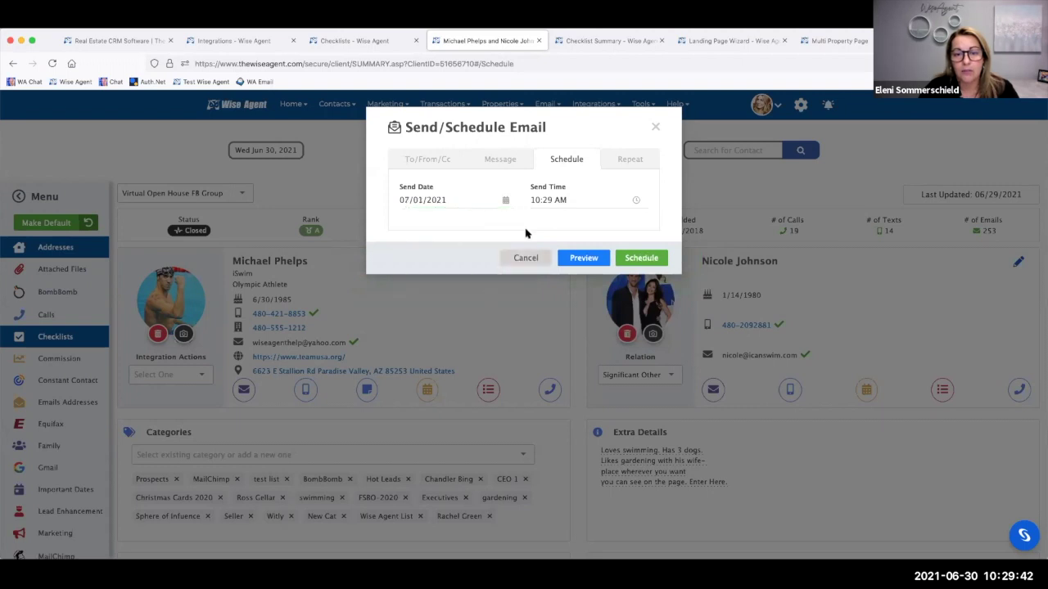
pyautogui.click(536, 198)
pyautogui.press('BackSpace')
pyautogui.press('BackSpace')
pyautogui.write('9')
pyautogui.press('Delete')
pyautogui.press('Delete')
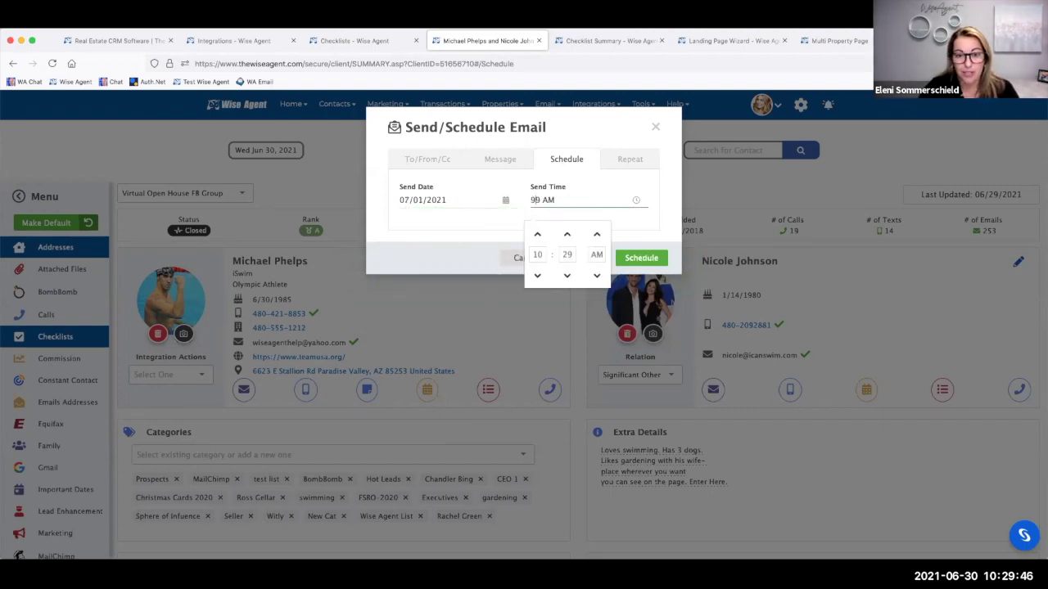
pyautogui.write('15')
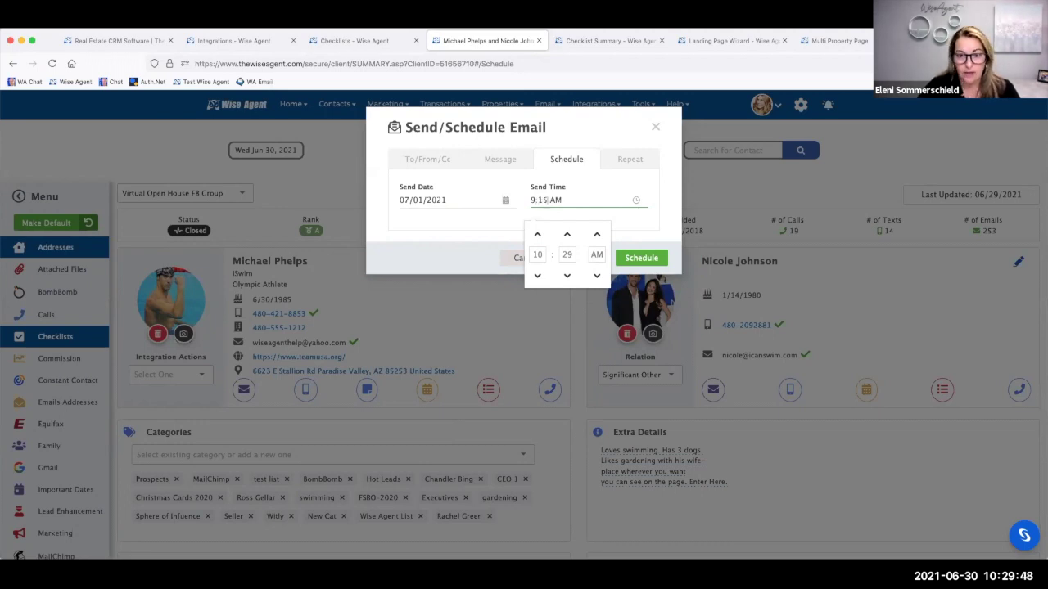
# - Write the email body and the 'Reminder' subject line
pyautogui.click(499, 154)
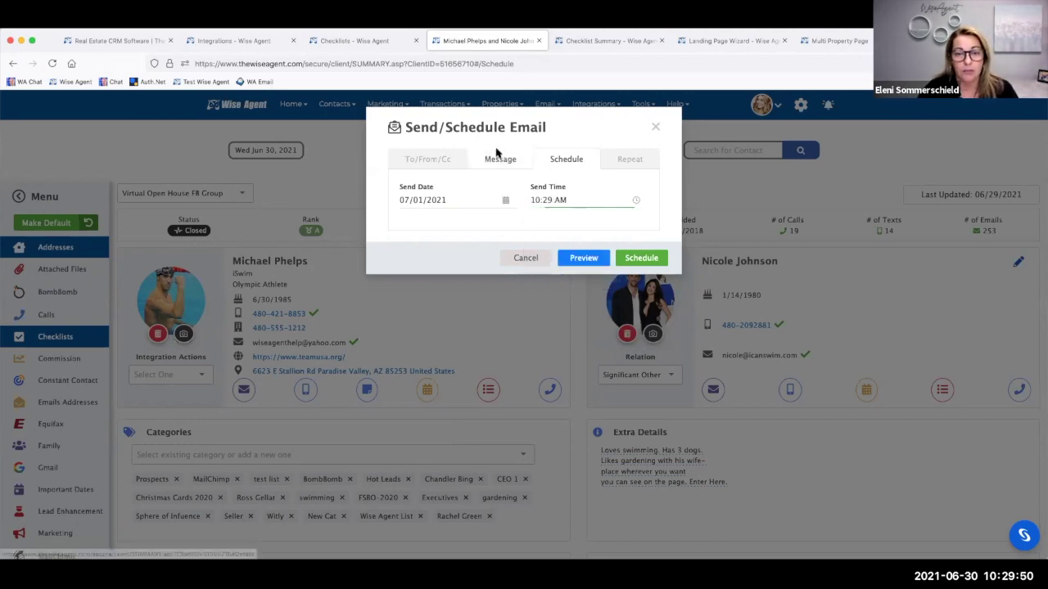
pyautogui.click(439, 356)
pyautogui.write('Mo')
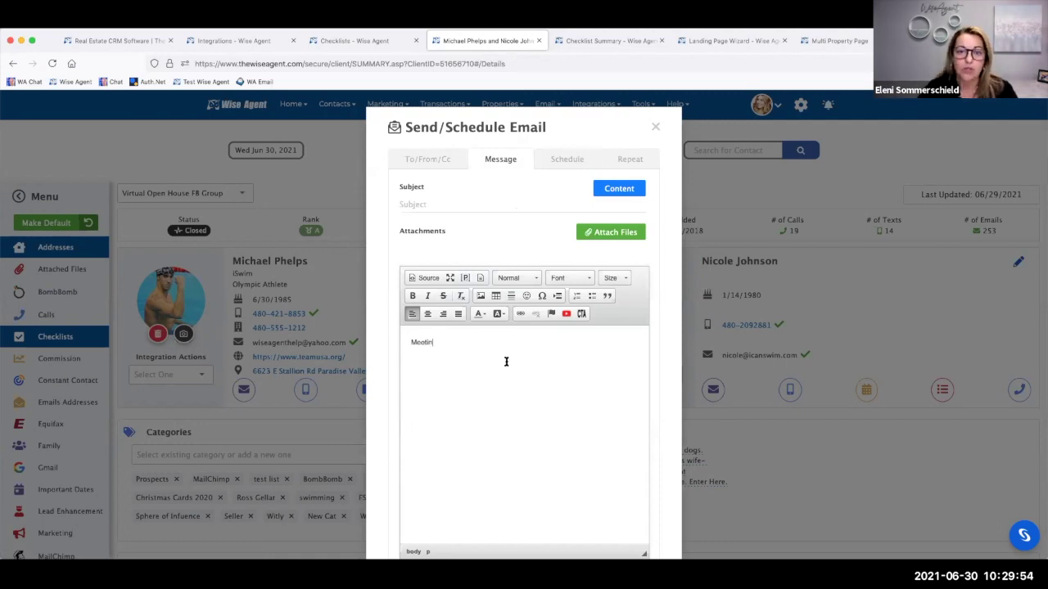
pyautogui.click(411, 204)
pyautogui.write('Reminder')
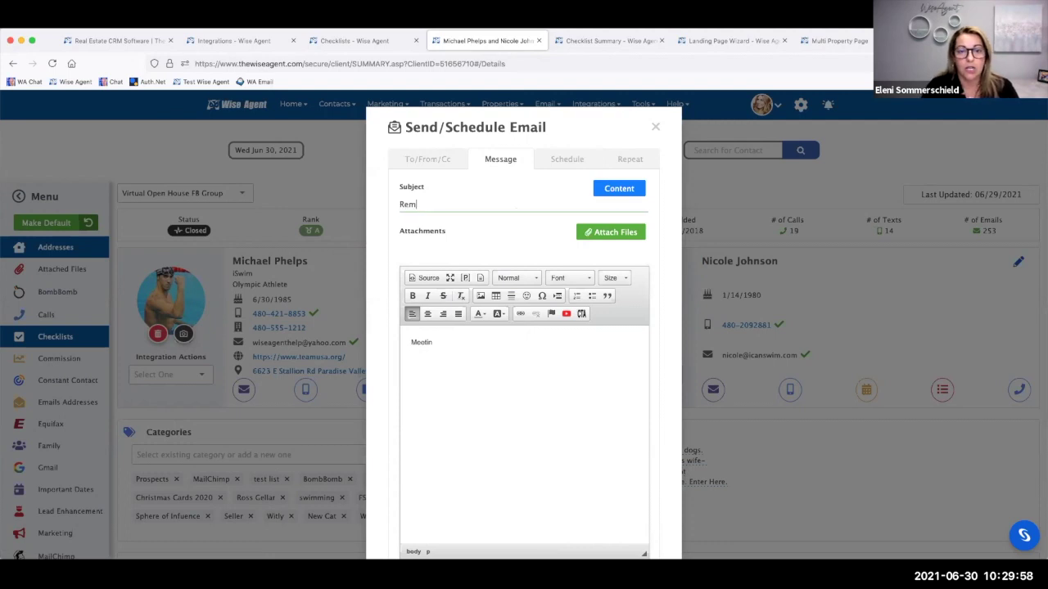
# - Preview the reminder email, close the preview, then schedule it
pyautogui.click(558, 160)
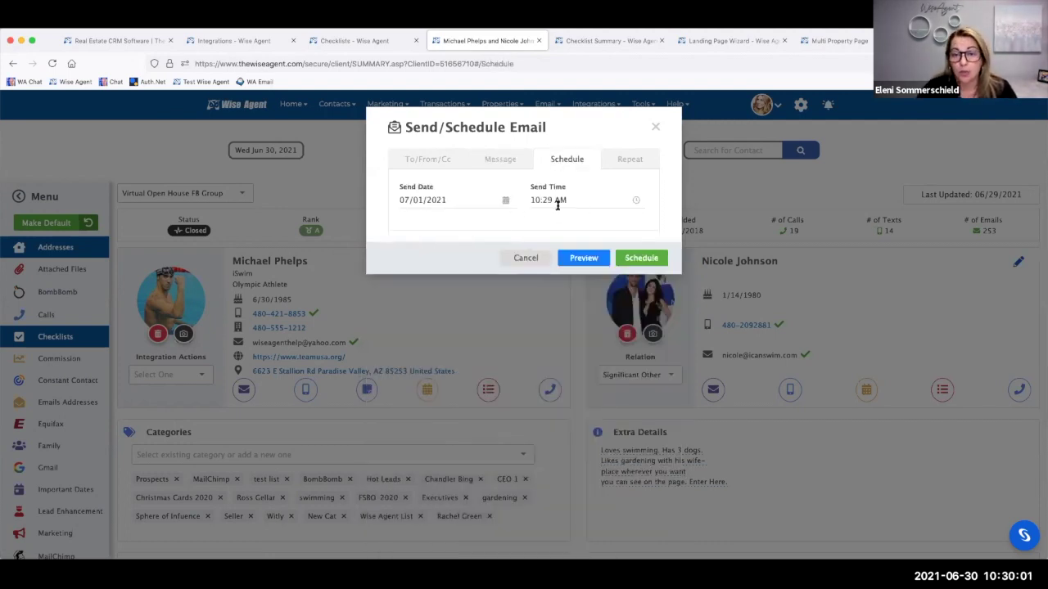
pyautogui.click(591, 257)
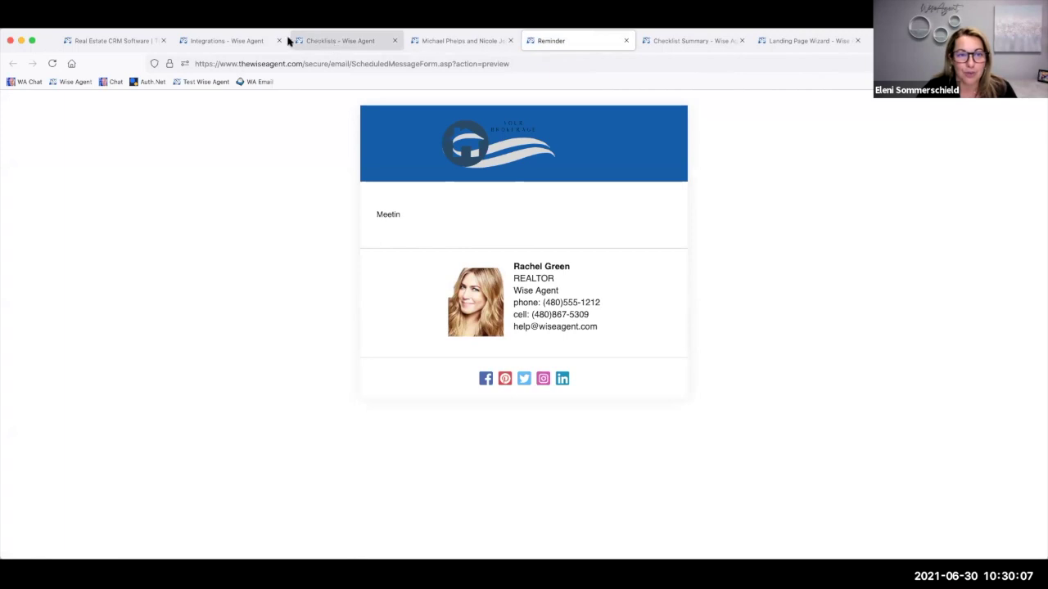
pyautogui.click(626, 41)
pyautogui.click(528, 258)
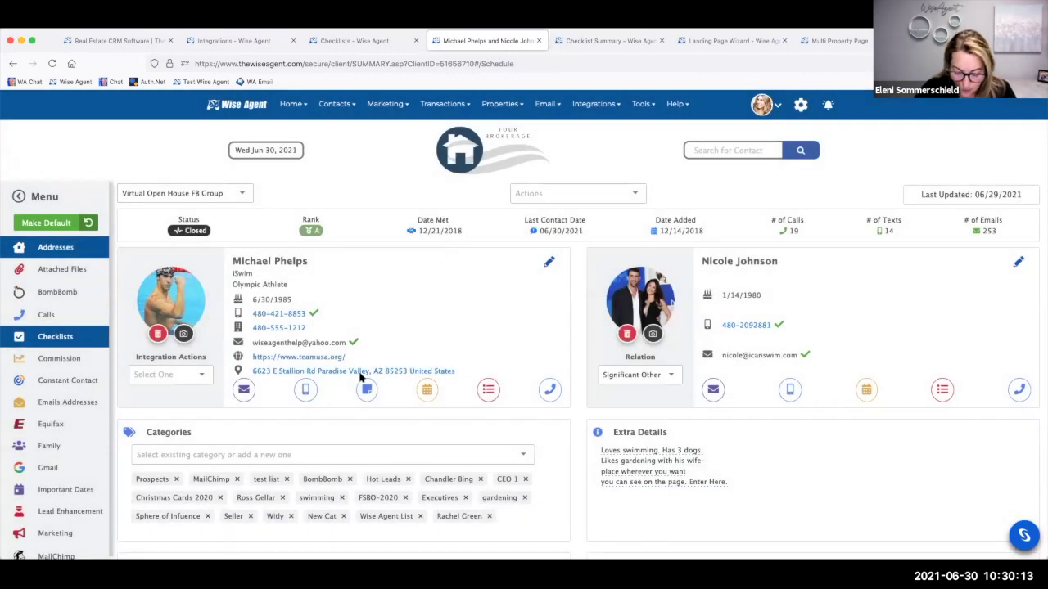
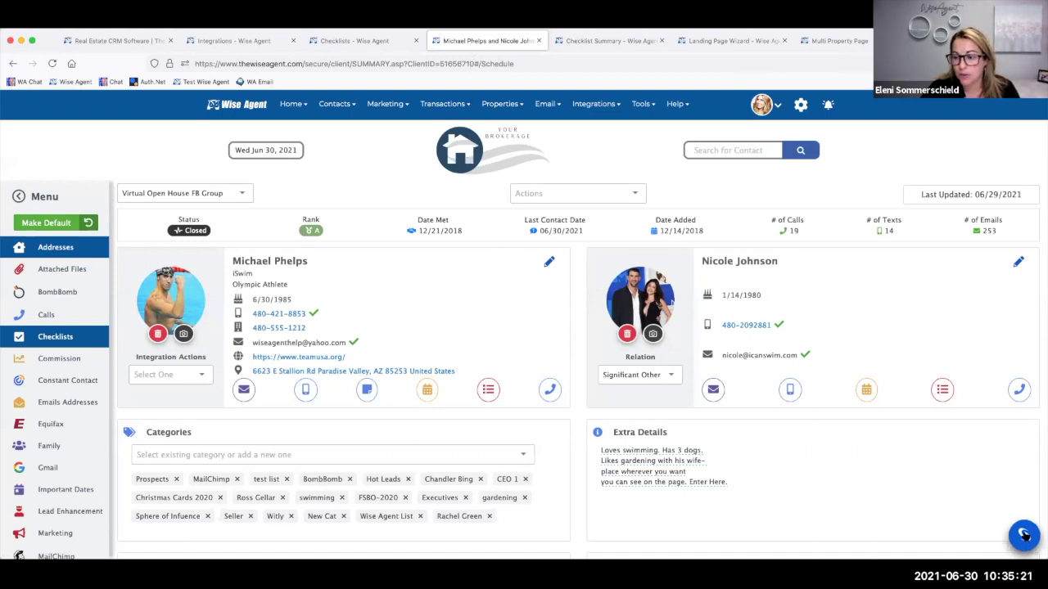
pyautogui.click(1023, 536)
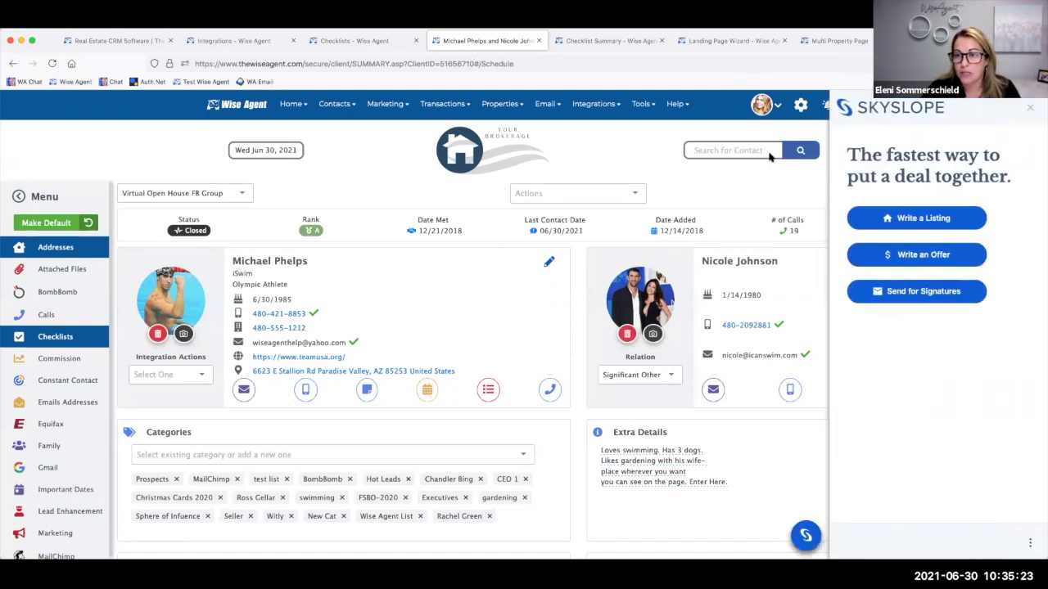
pyautogui.click(1028, 110)
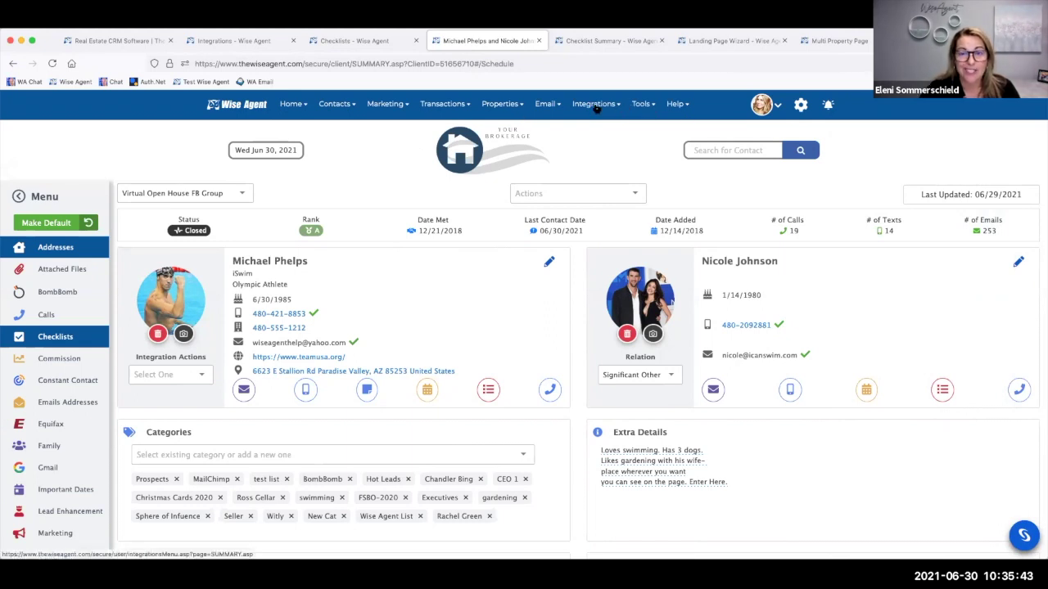
# - Go to the Integrations page and expand SkySlope to confirm it is Active
pyautogui.click(595, 104)
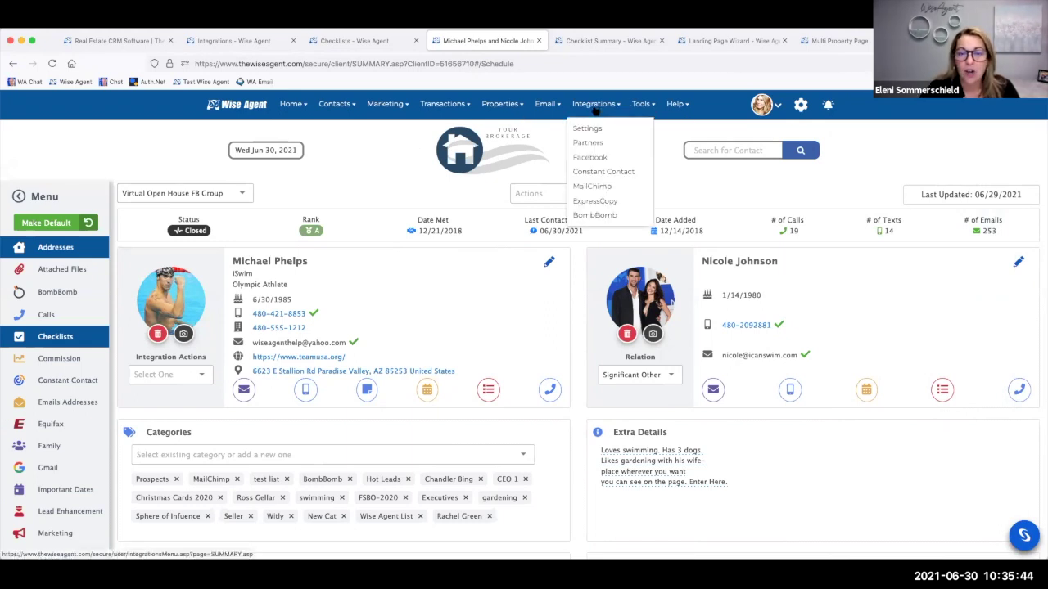
pyautogui.click(589, 128)
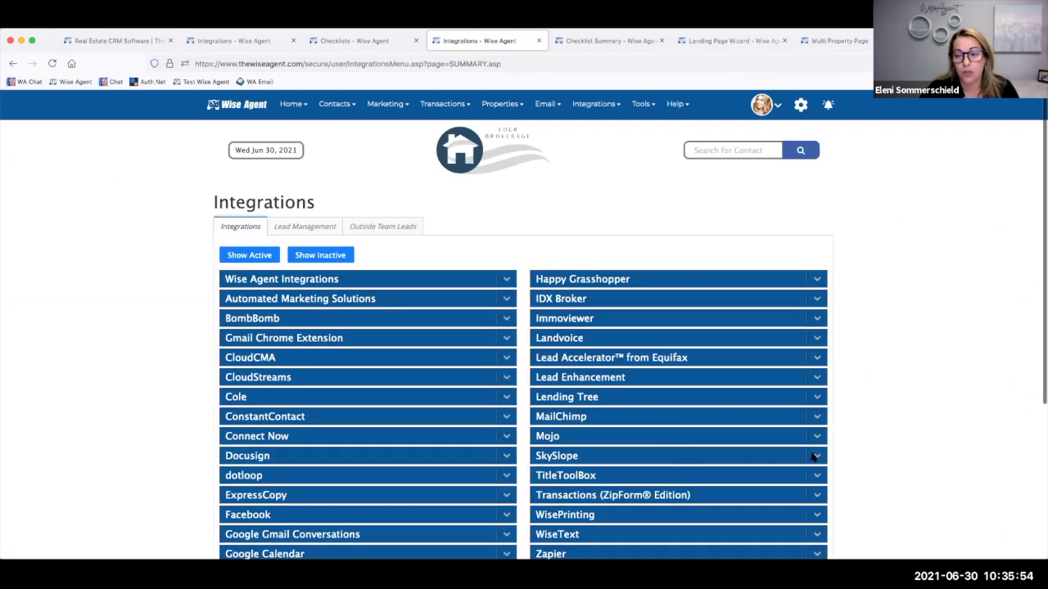
pyautogui.click(815, 457)
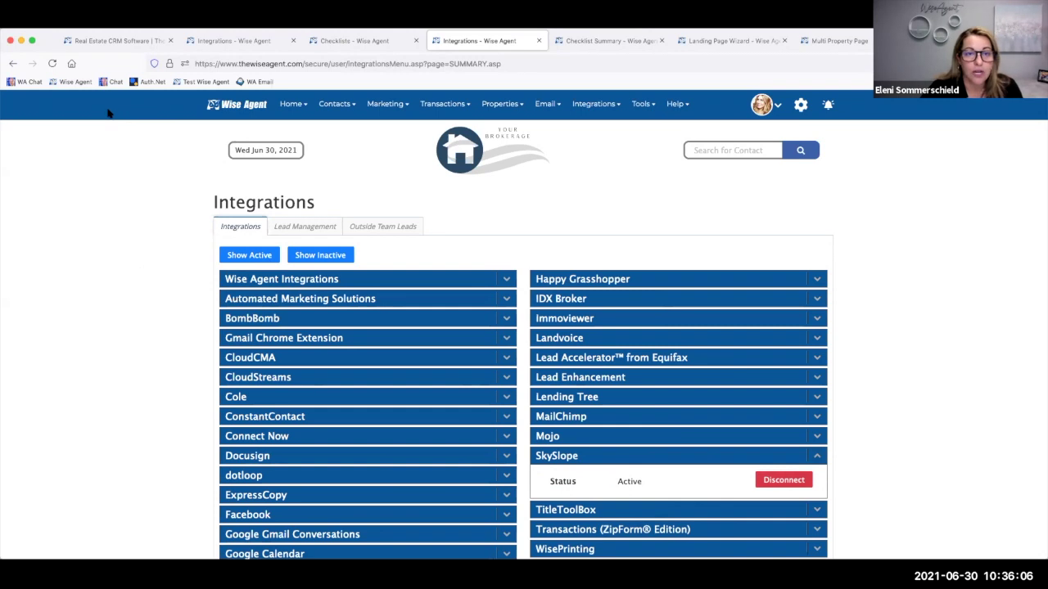
pyautogui.click(379, 107)
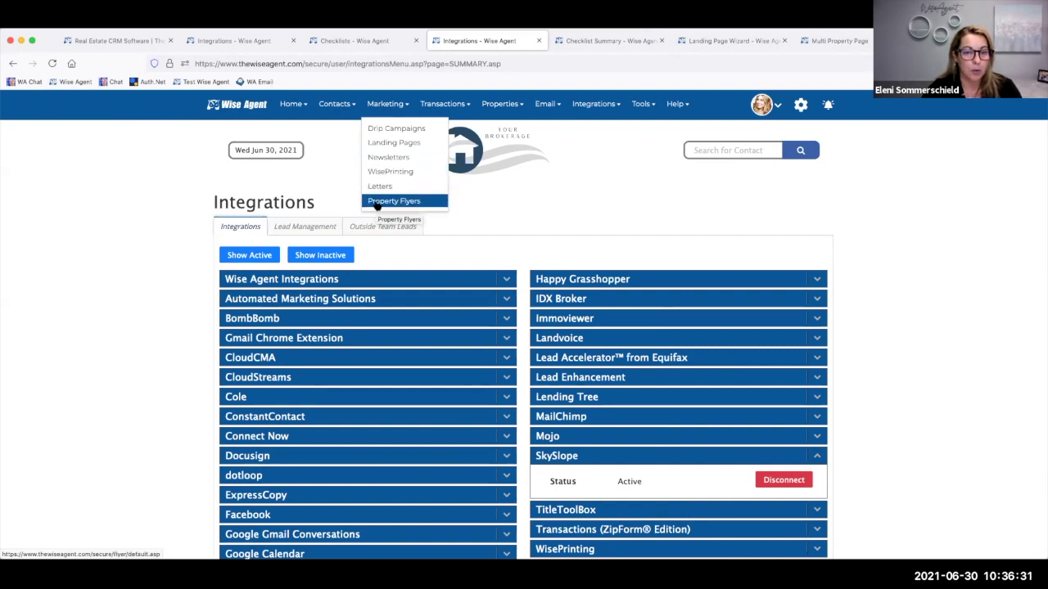
# - Page through the Landing Page Wizard's template carousel and preview 'Top 5 Mistakes Sellers Make'
pyautogui.click(388, 145)
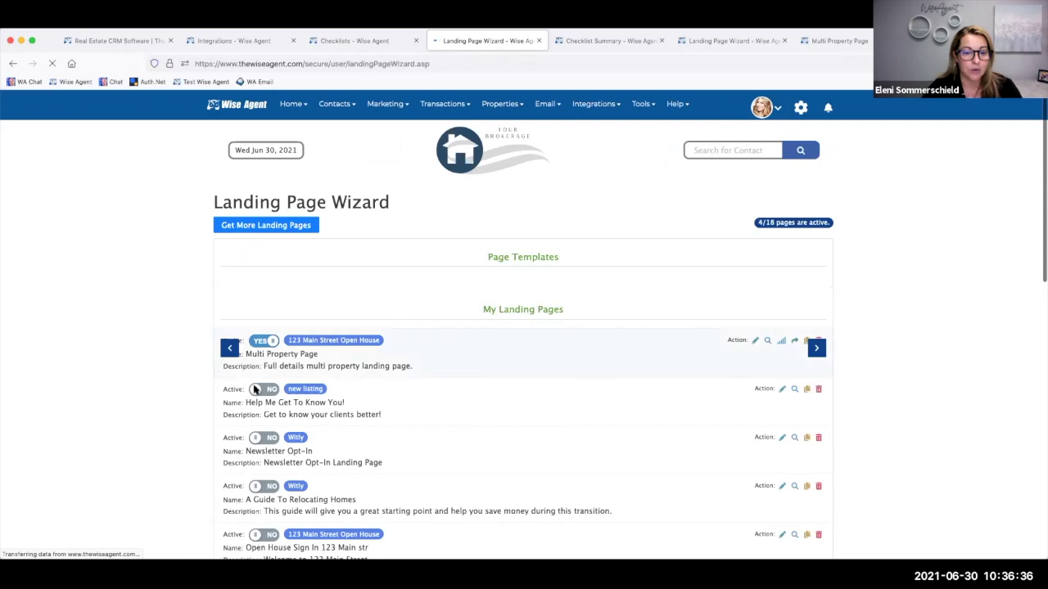
pyautogui.scroll(-1, 144, 403)
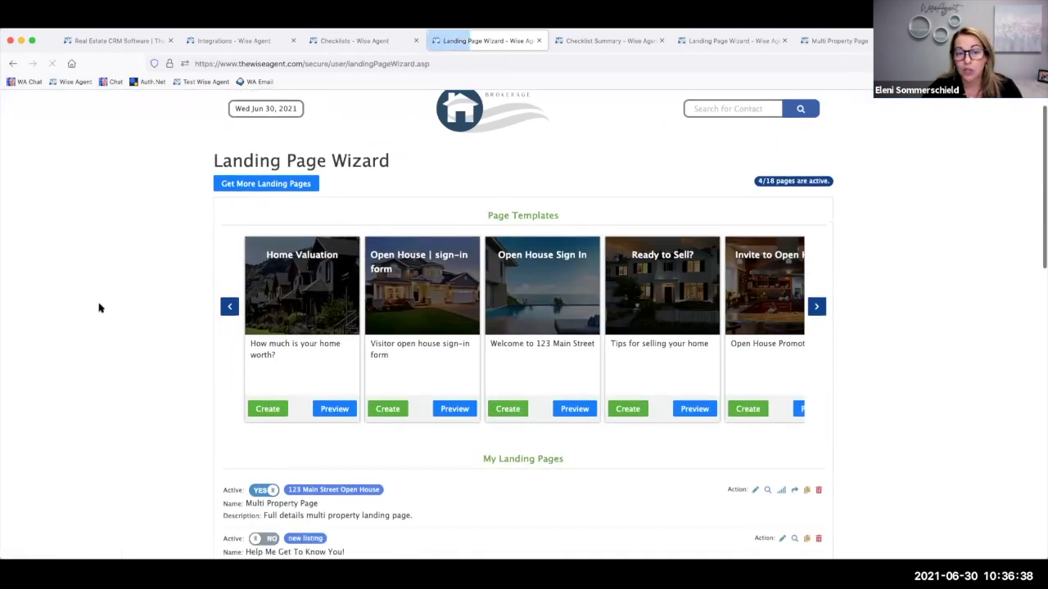
pyautogui.scroll(-2, 639, 294)
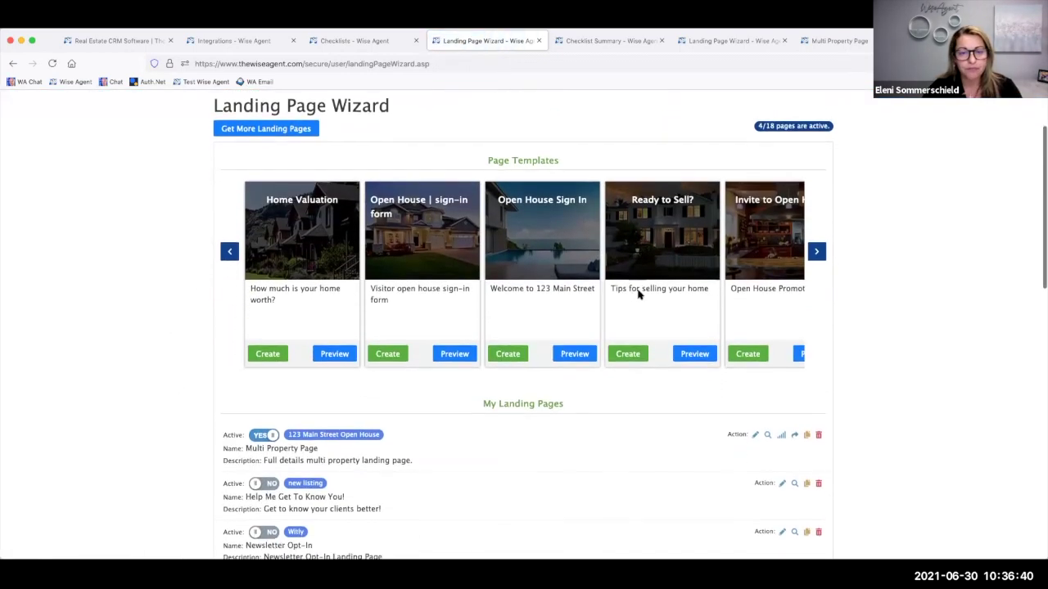
pyautogui.click(817, 251)
pyautogui.click(817, 251)
pyautogui.click(817, 250)
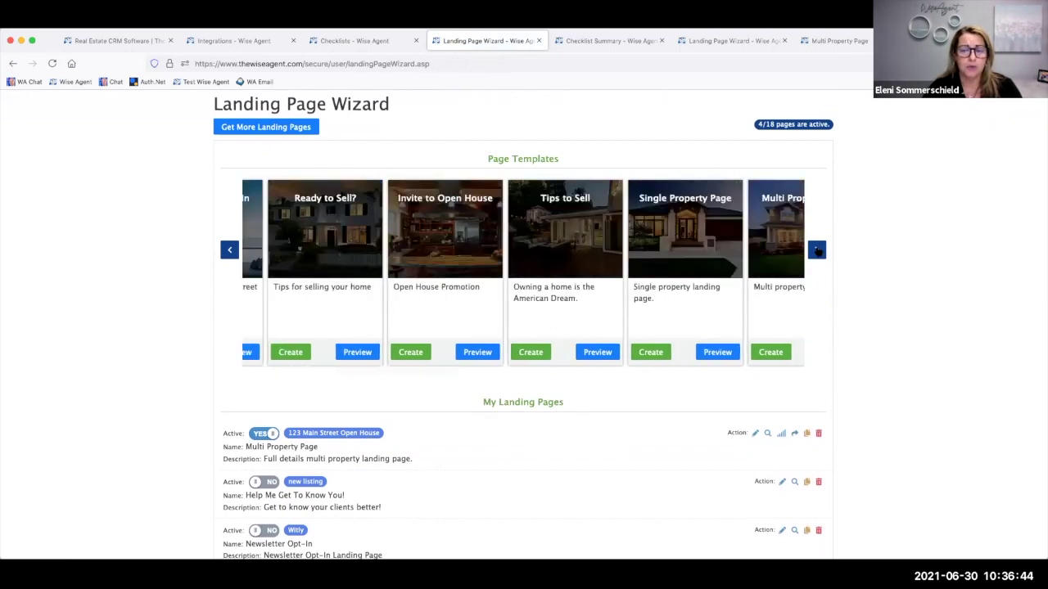
pyautogui.click(817, 251)
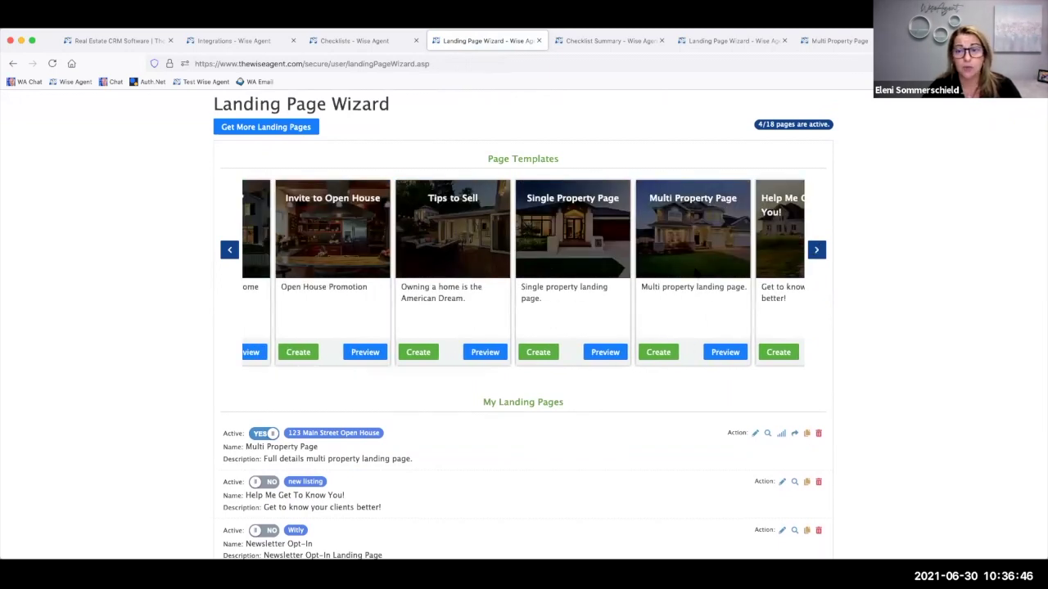
pyautogui.click(817, 252)
pyautogui.click(817, 252)
pyautogui.click(817, 252)
pyautogui.click(817, 251)
pyautogui.click(816, 251)
pyautogui.click(817, 251)
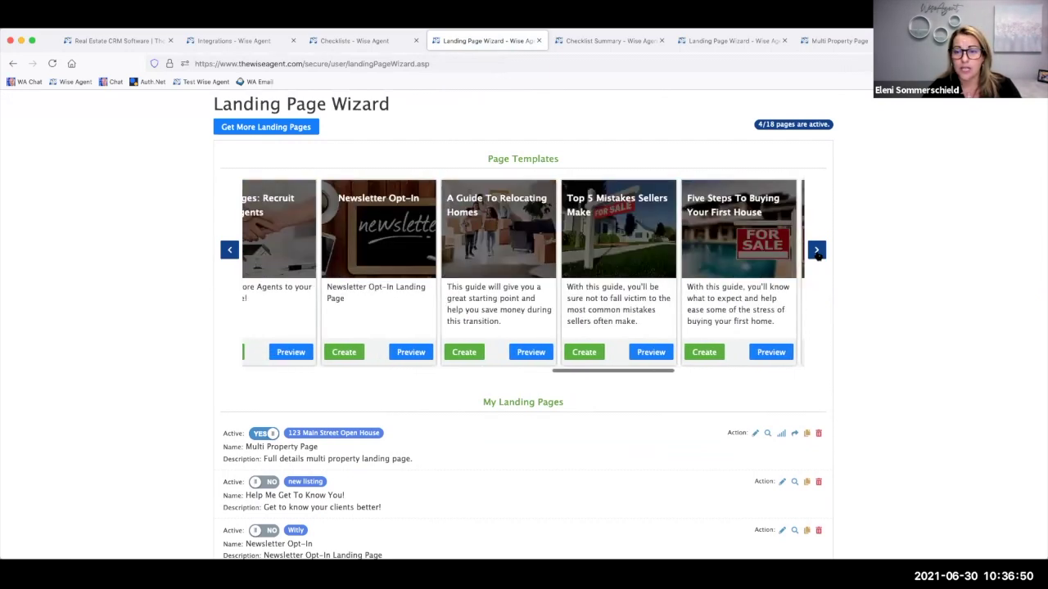
pyautogui.click(816, 251)
pyautogui.click(817, 251)
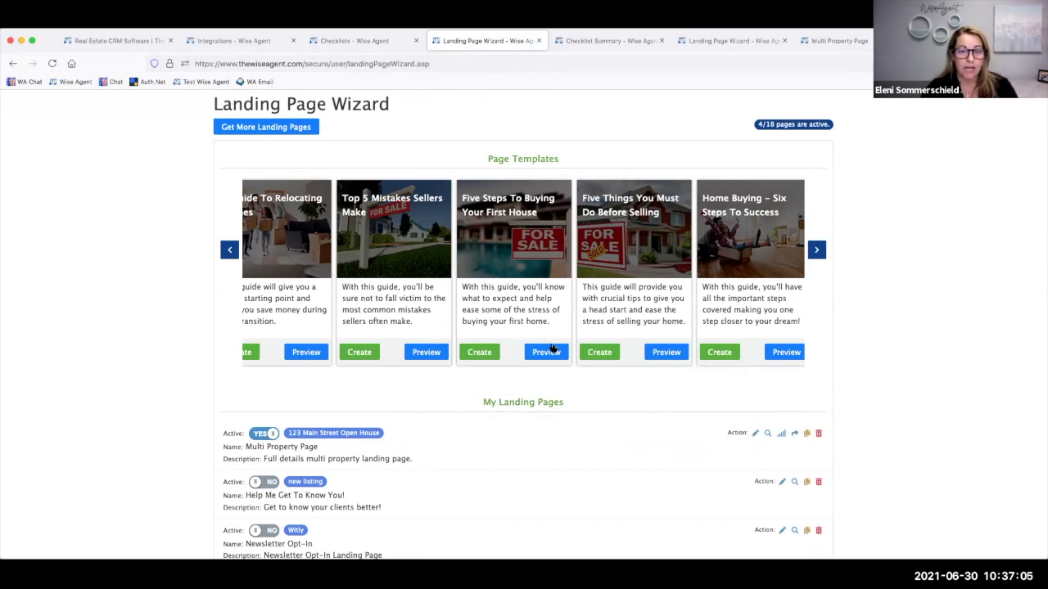
pyautogui.click(426, 354)
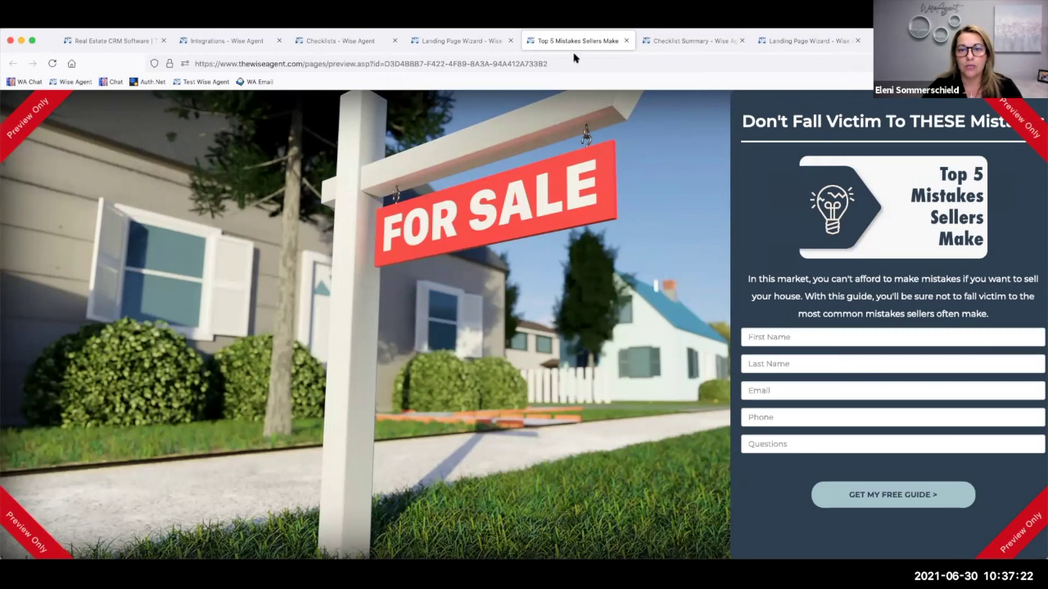
# - Open a lead source's rule on Lead Management, then return to the Top 5 Mistakes preview
pyautogui.click(365, 41)
pyautogui.click(334, 147)
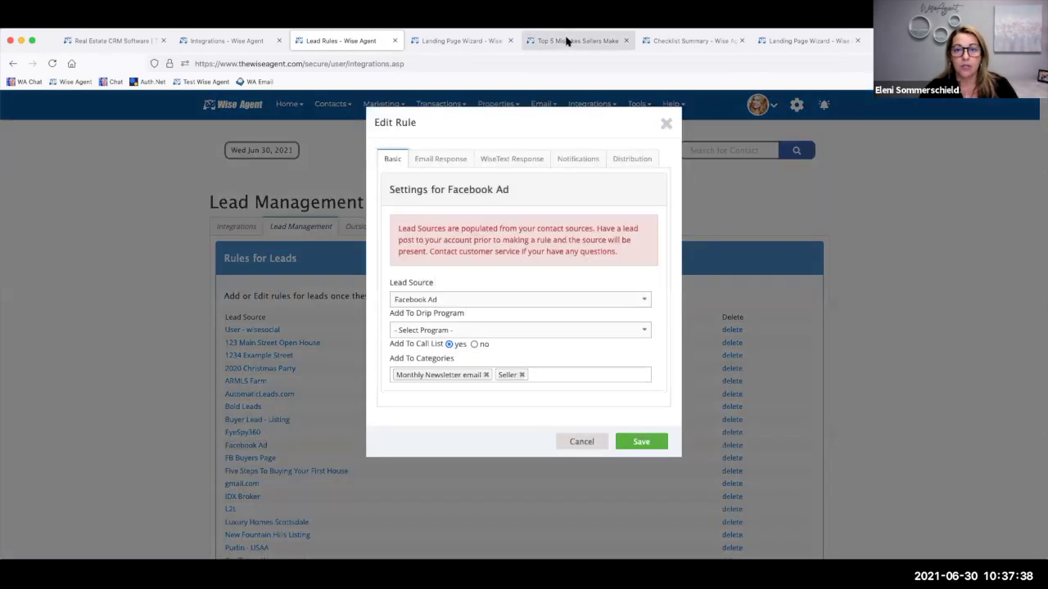
pyautogui.click(567, 39)
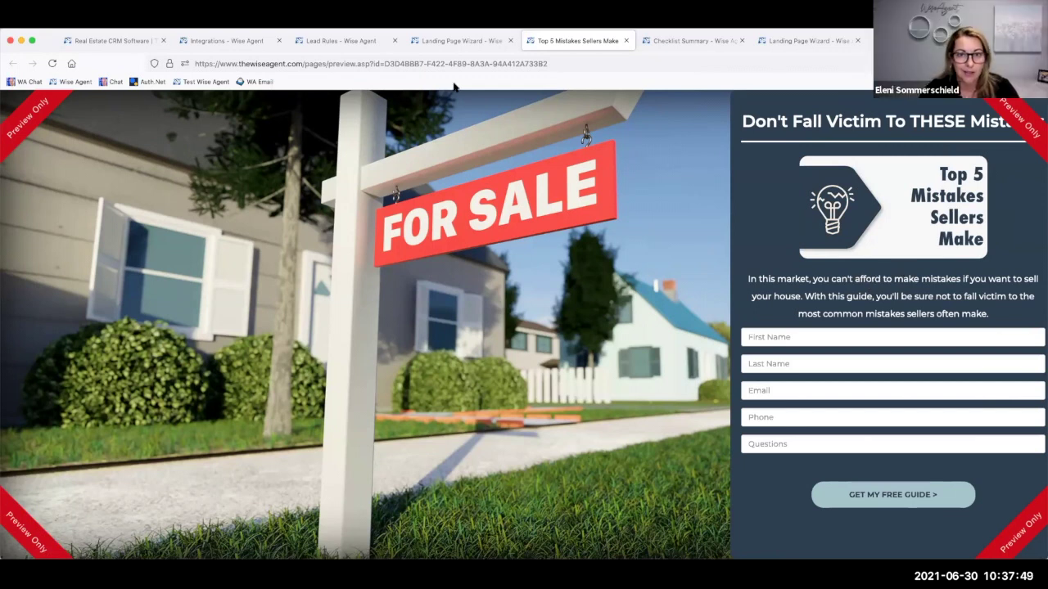
# - Browse the Facebook Ad rule's email response templates, filtered to the Infographics category
pyautogui.click(319, 40)
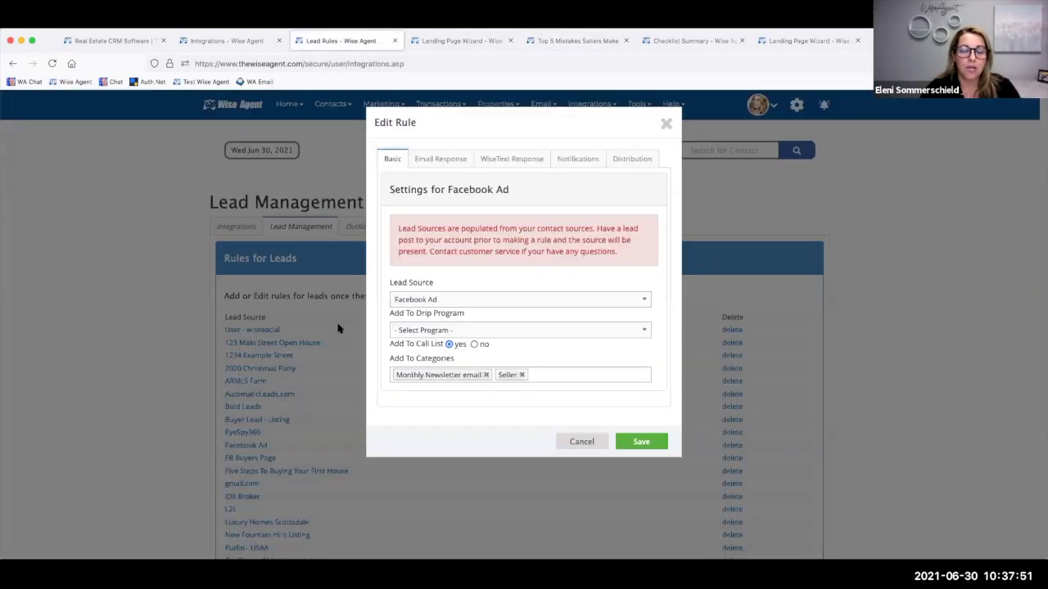
pyautogui.click(434, 161)
pyautogui.click(615, 228)
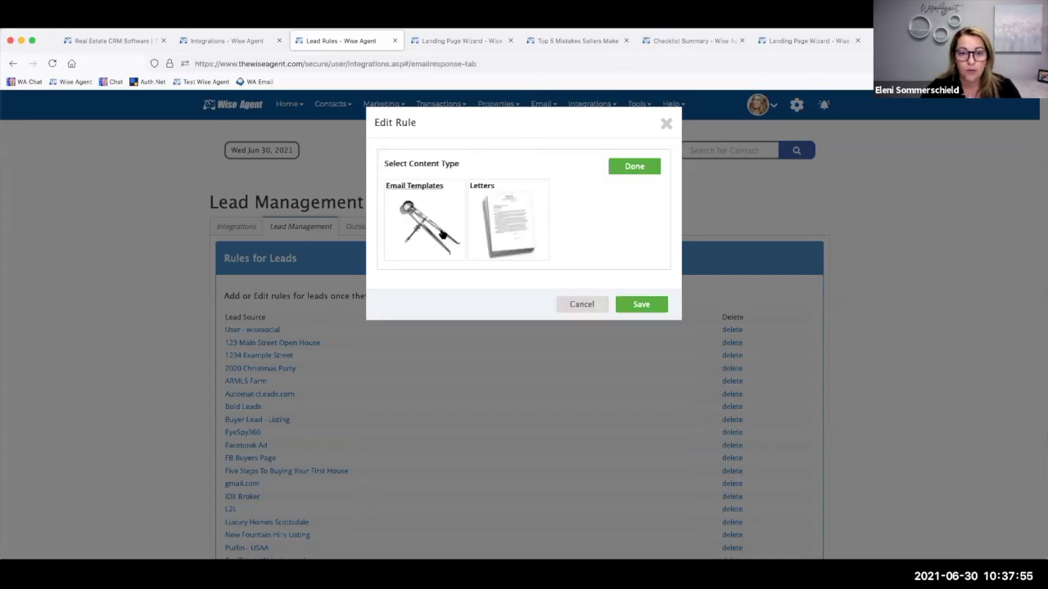
pyautogui.click(441, 233)
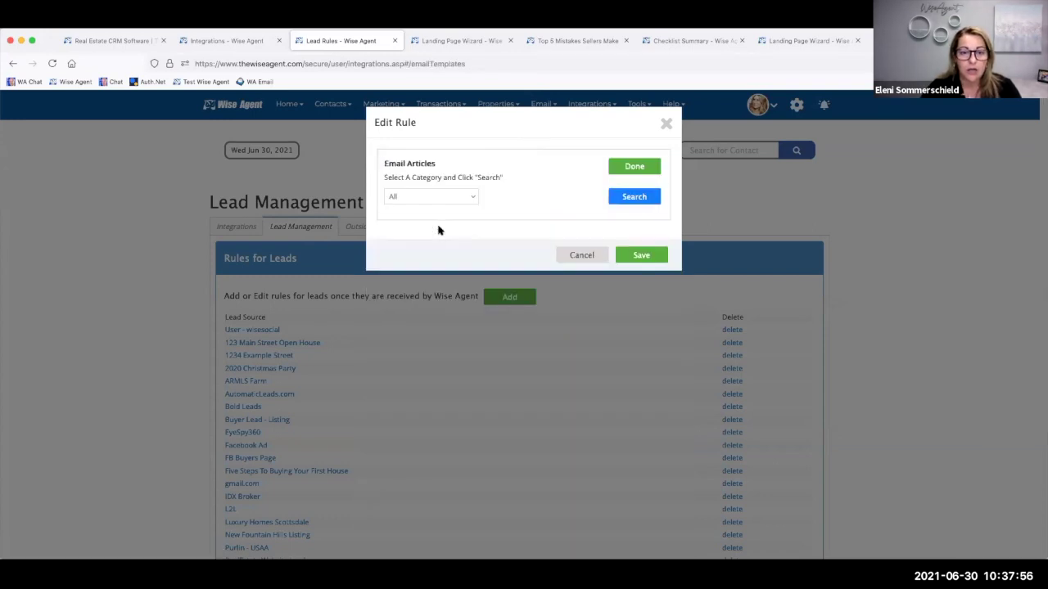
pyautogui.click(474, 199)
pyautogui.click(450, 280)
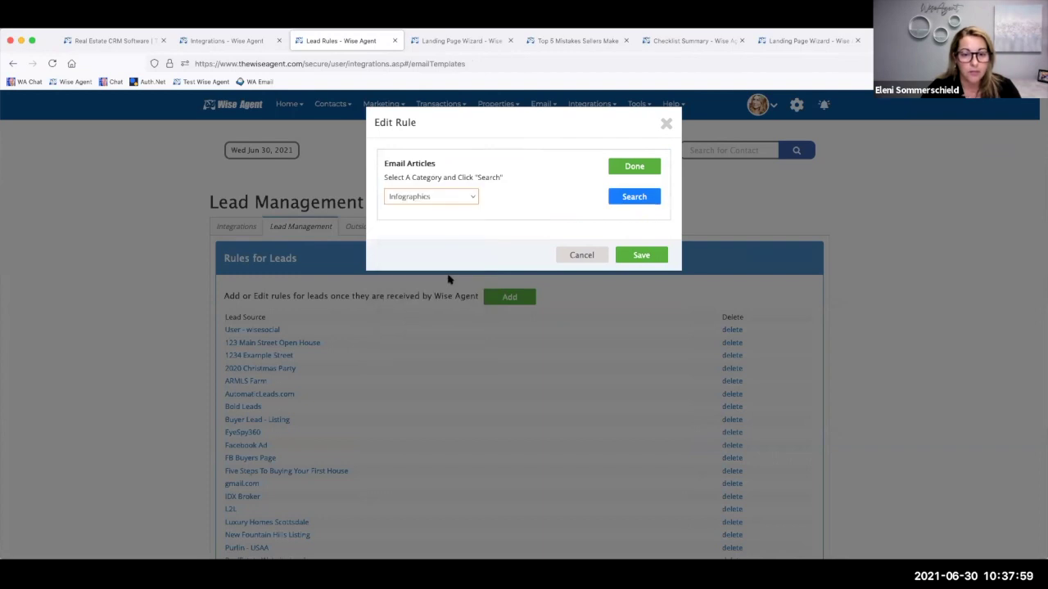
# - Load the Top 5 Mistakes Sellers Make infographic into the email and preview it
pyautogui.click(635, 196)
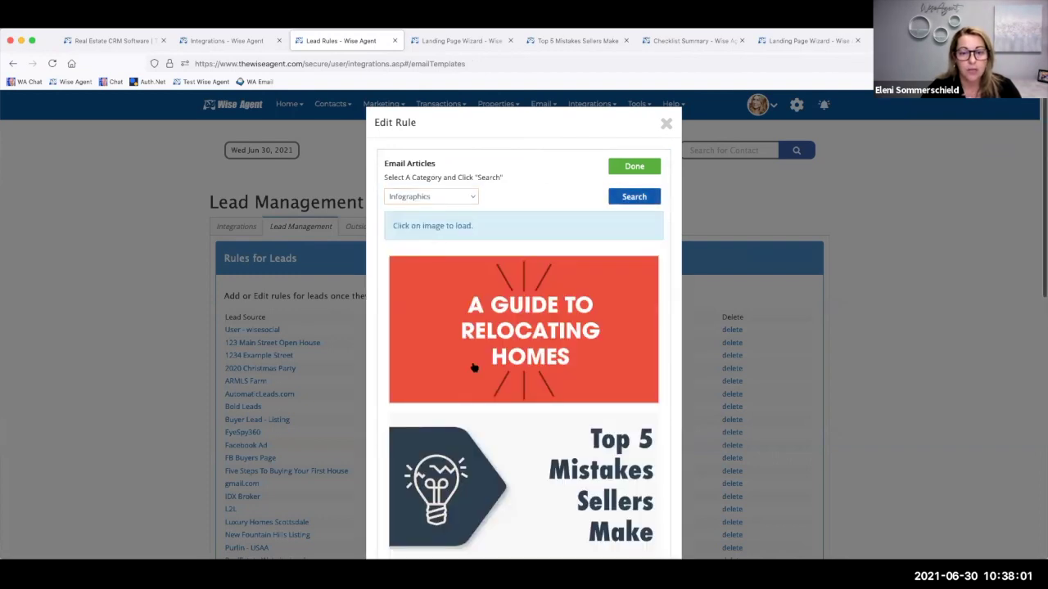
pyautogui.scroll(-3, 465, 337)
pyautogui.click(474, 368)
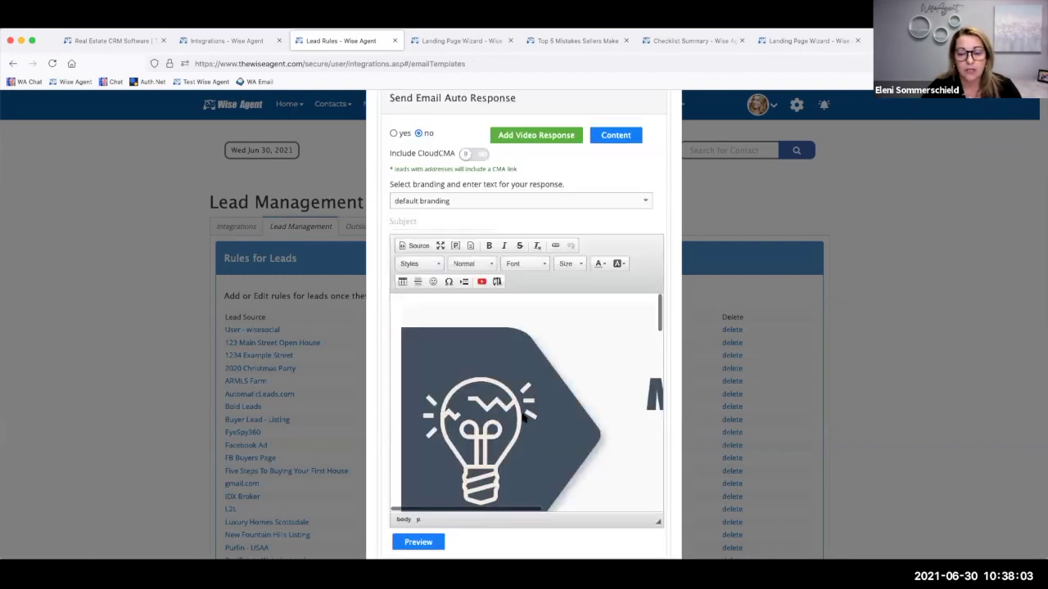
pyautogui.scroll(-5, 524, 417)
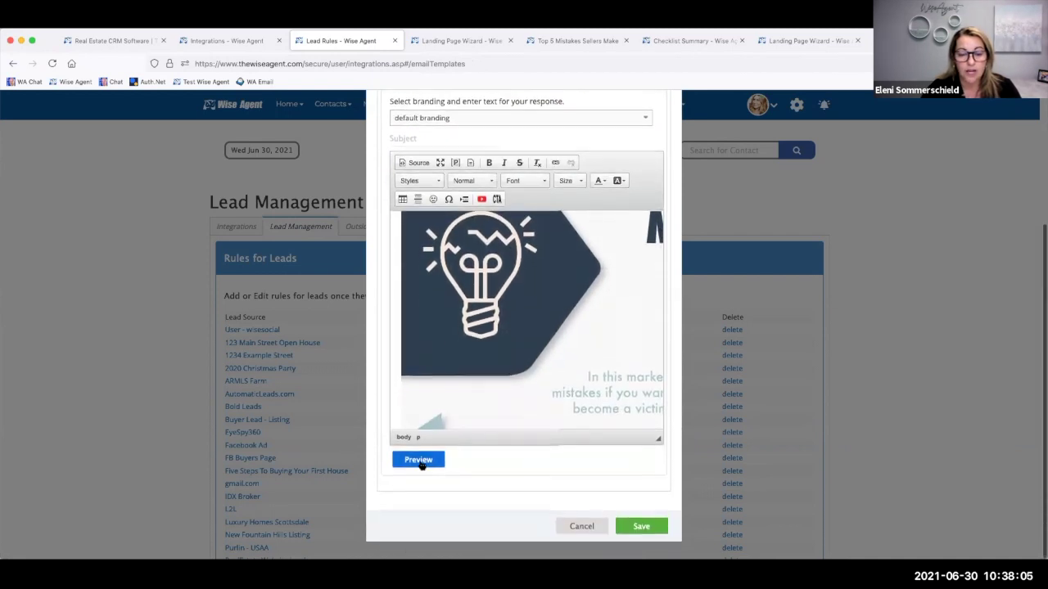
pyautogui.click(418, 461)
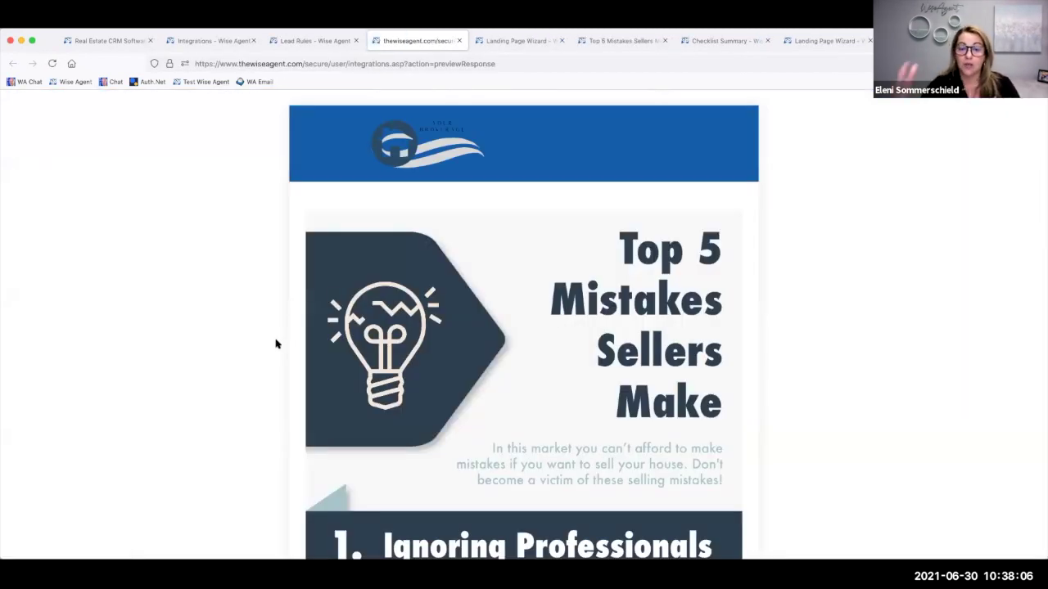
# - Review the landing page preview and scroll through the email response preview
pyautogui.click(519, 46)
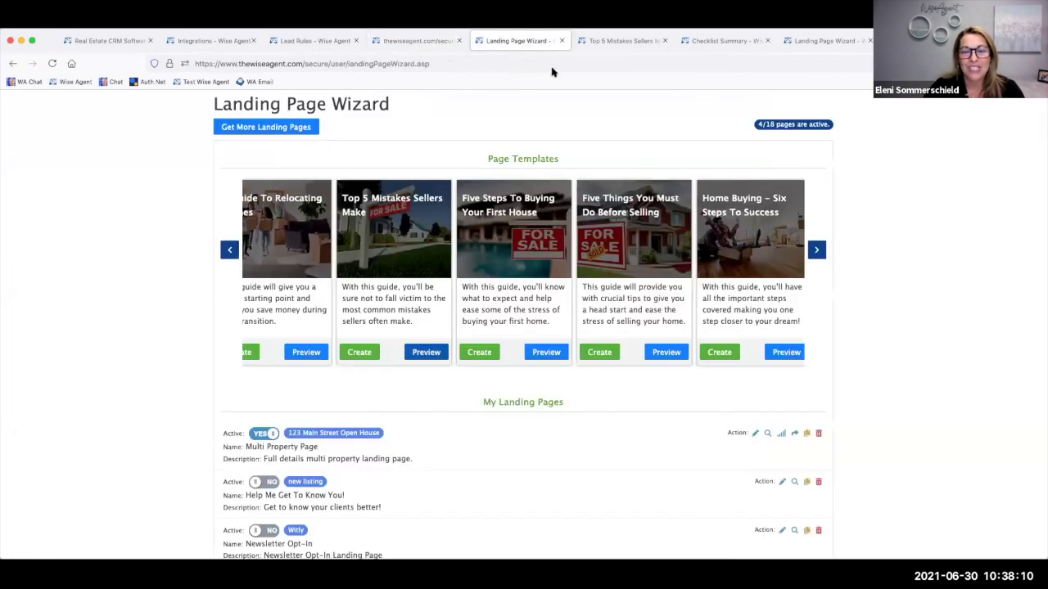
pyautogui.click(601, 43)
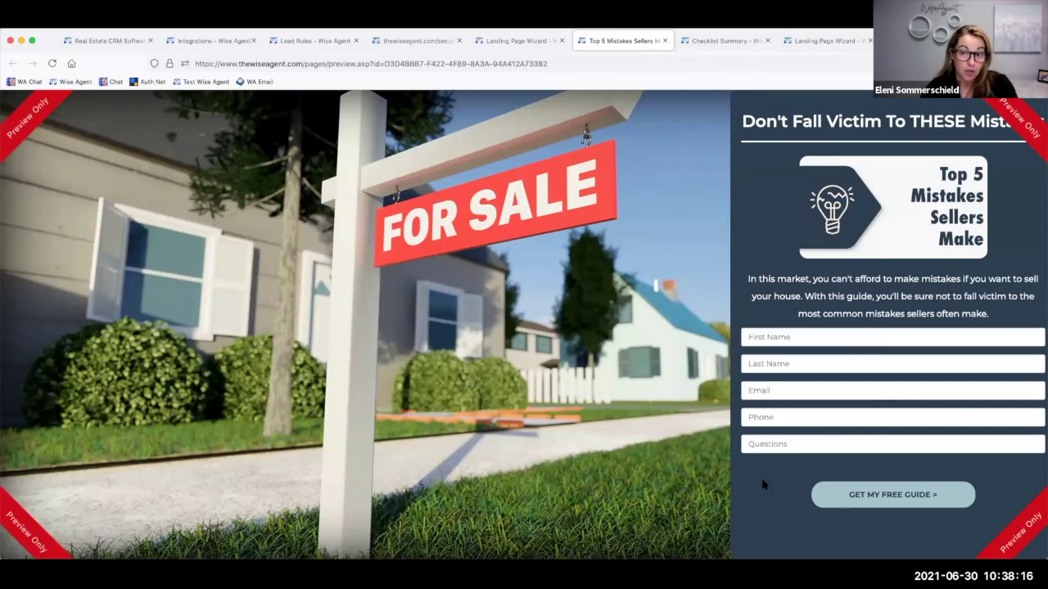
pyautogui.click(415, 43)
pyautogui.scroll(-10, 467, 417)
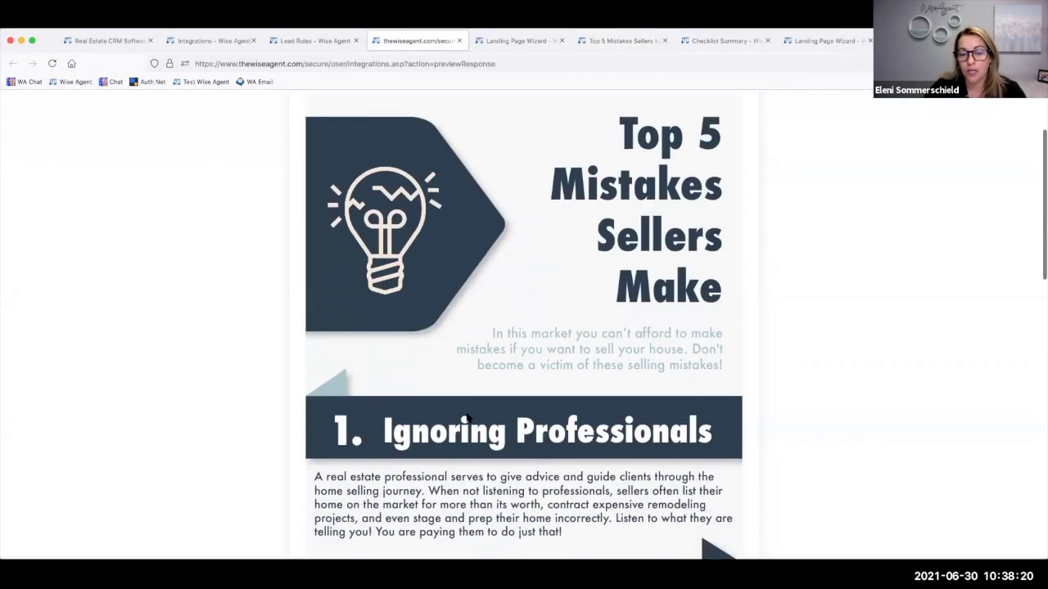
pyautogui.scroll(-8, 467, 418)
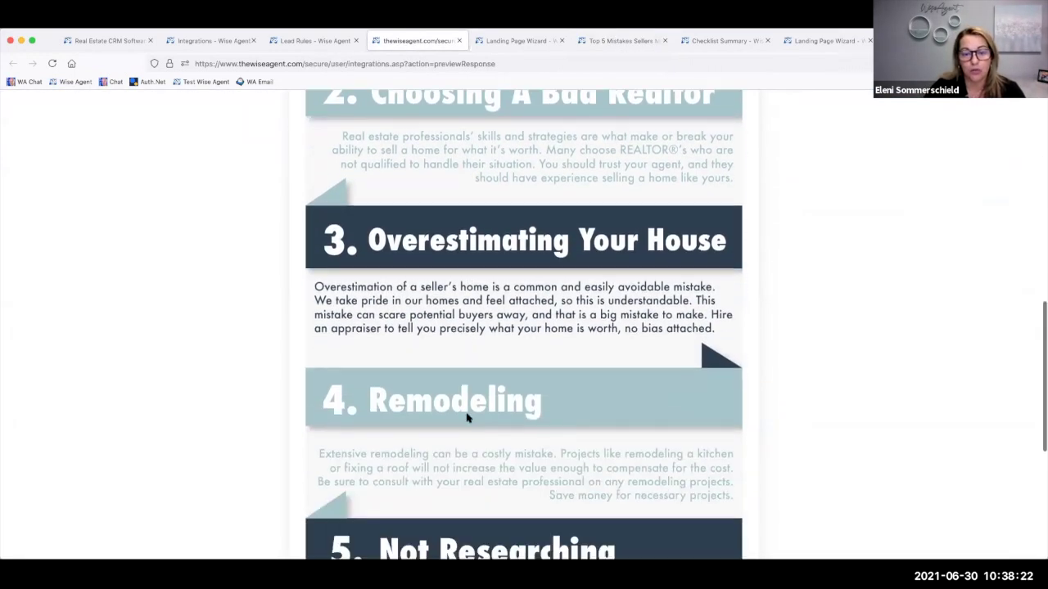
pyautogui.scroll(-1, 466, 418)
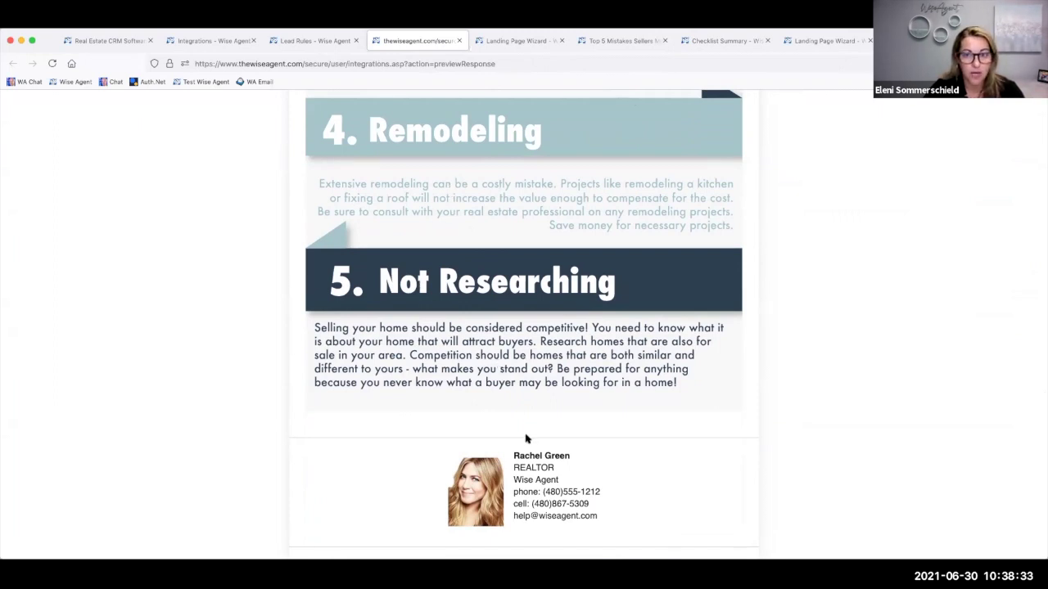
# - Return to the Landing Page Wizard and advance the template carousel twice
pyautogui.click(532, 39)
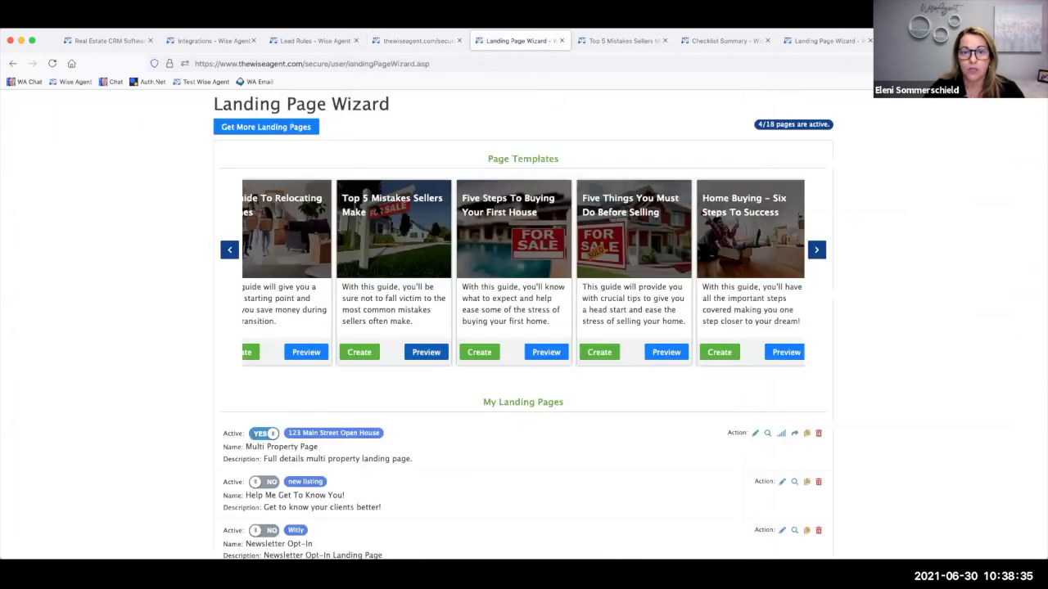
pyautogui.click(817, 250)
pyautogui.click(817, 250)
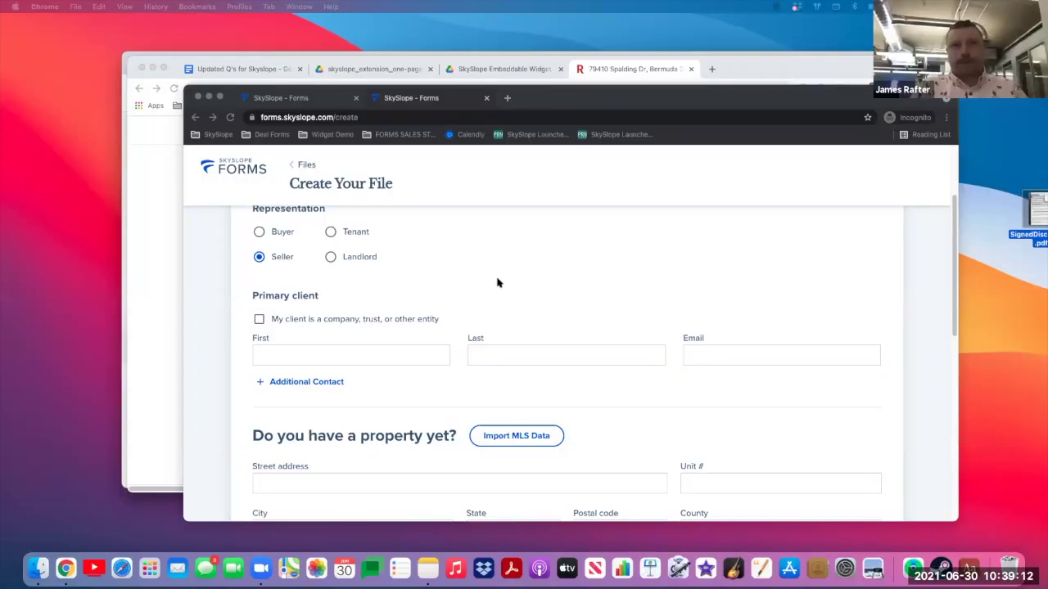
# - Enter the seller's first name as the primary client, correcting its ending
pyautogui.scroll(2, 496, 283)
pyautogui.scroll(-1, 494, 288)
pyautogui.scroll(-1, 392, 344)
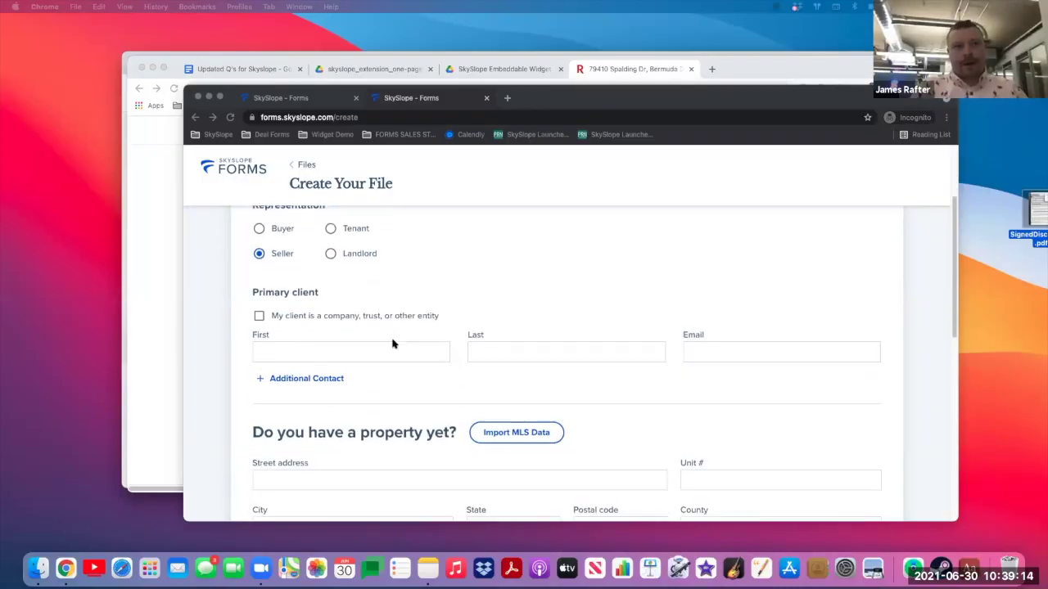
pyautogui.click(366, 359)
pyautogui.click(289, 355)
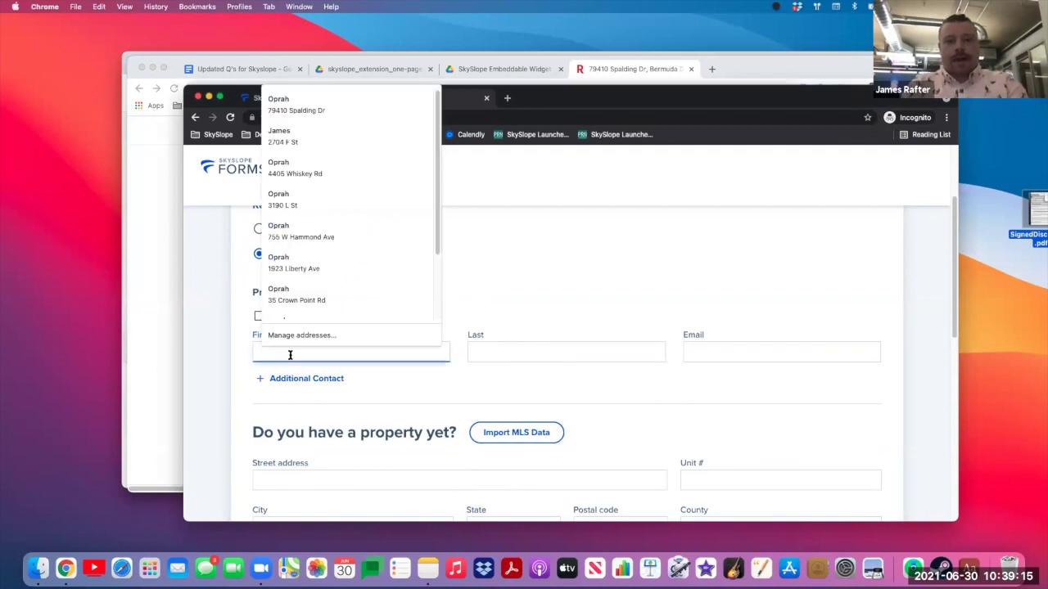
pyautogui.write('Oprah')
pyautogui.press('Down')
pyautogui.press('Down')
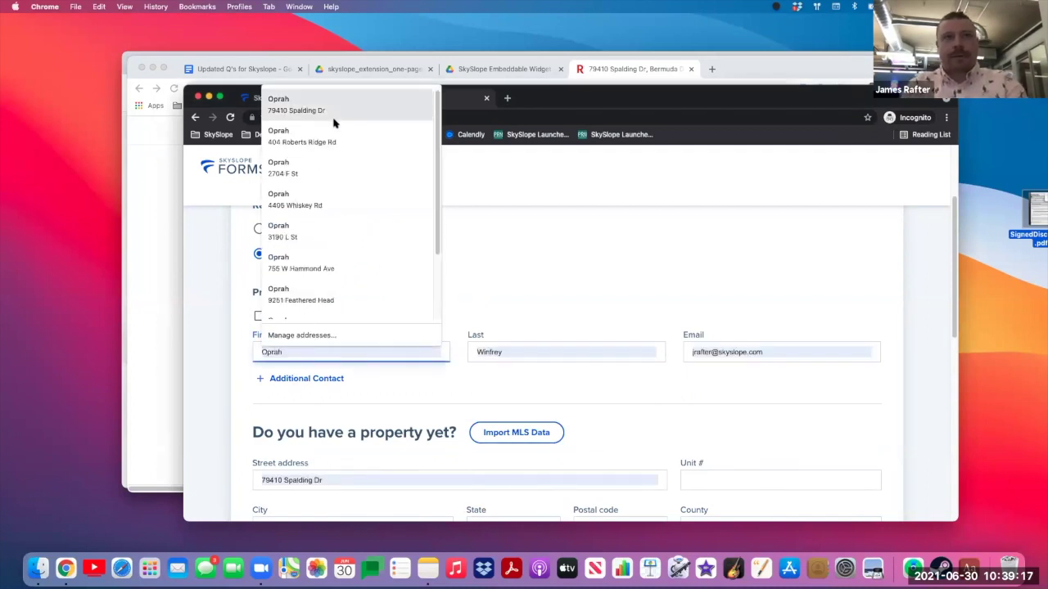
pyautogui.press('BackSpace')
pyautogui.press('BackSpace')
pyautogui.press('BackSpace')
pyautogui.write('rah')
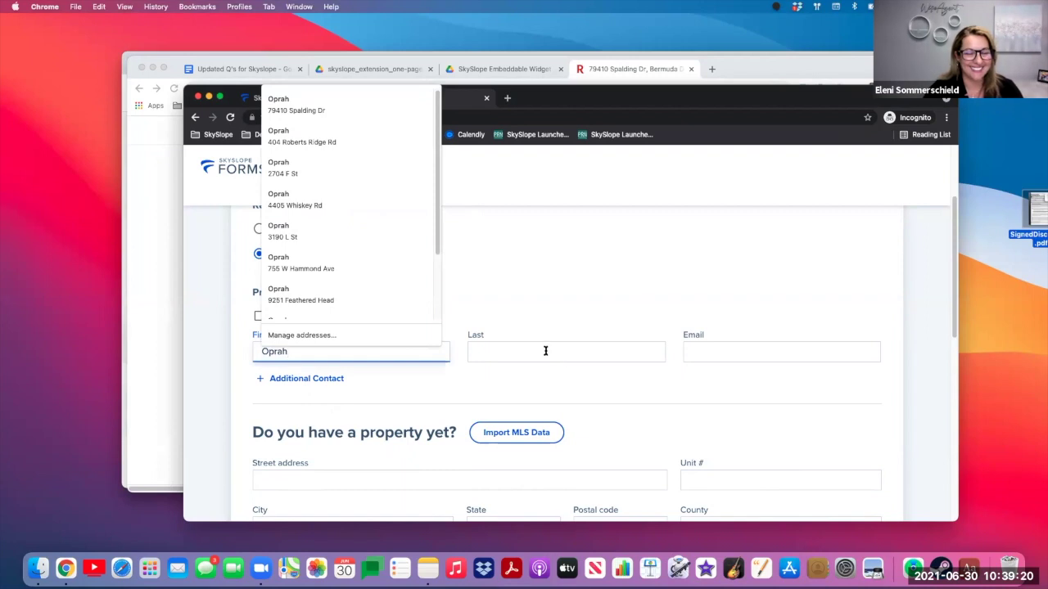
# - Fill in the seller's last name and e-mail address
pyautogui.click(545, 350)
pyautogui.write('Winfrey')
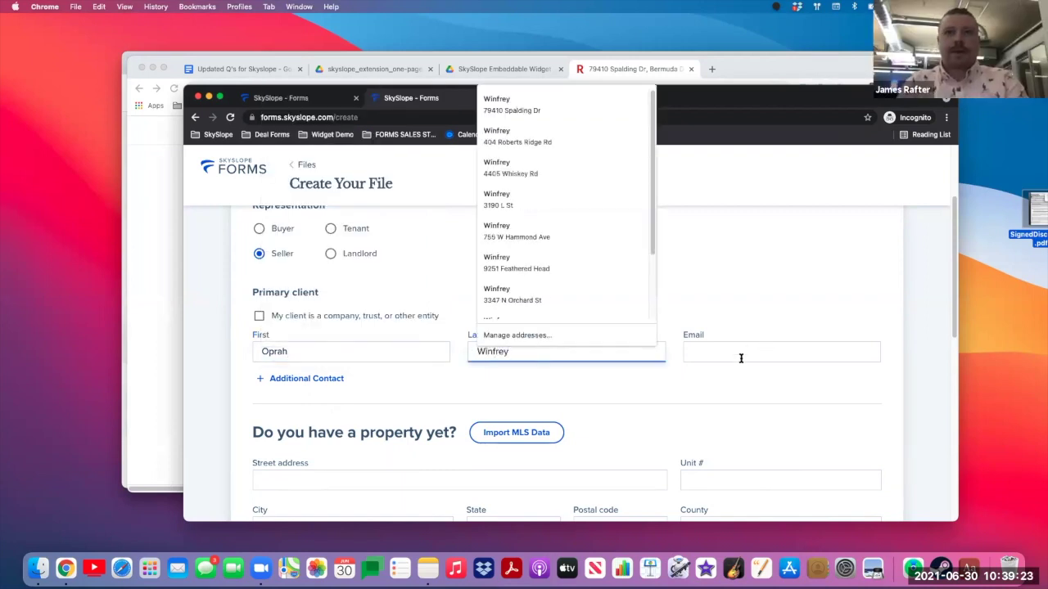
pyautogui.click(742, 356)
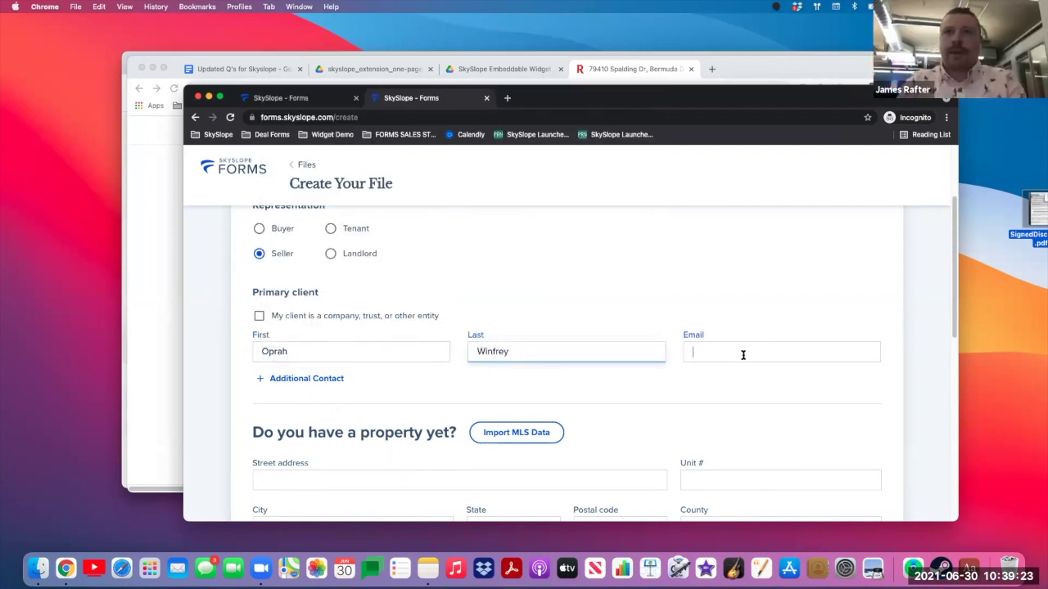
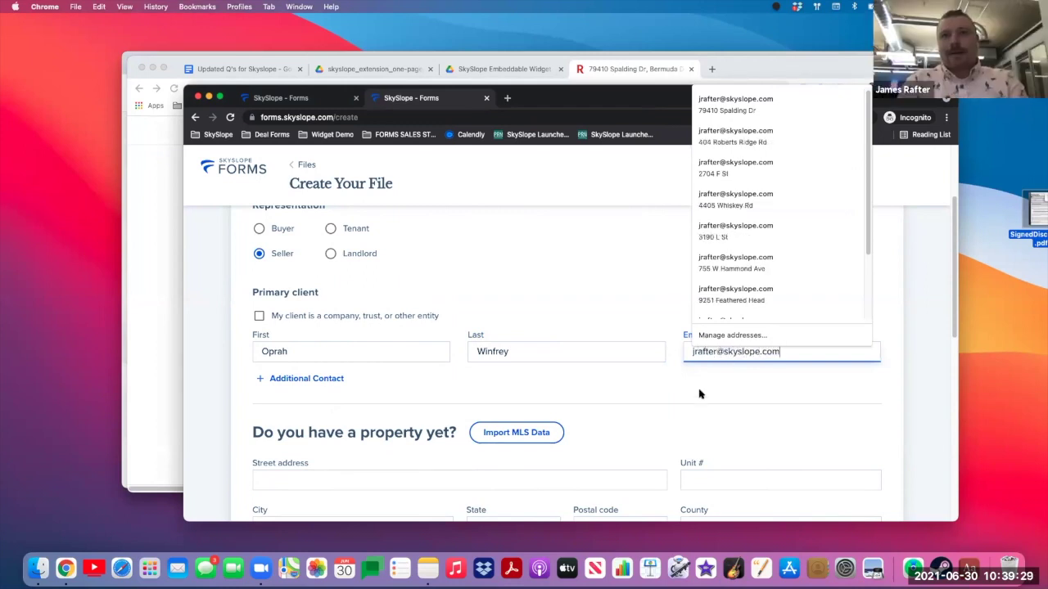
pyautogui.scroll(-3, 692, 398)
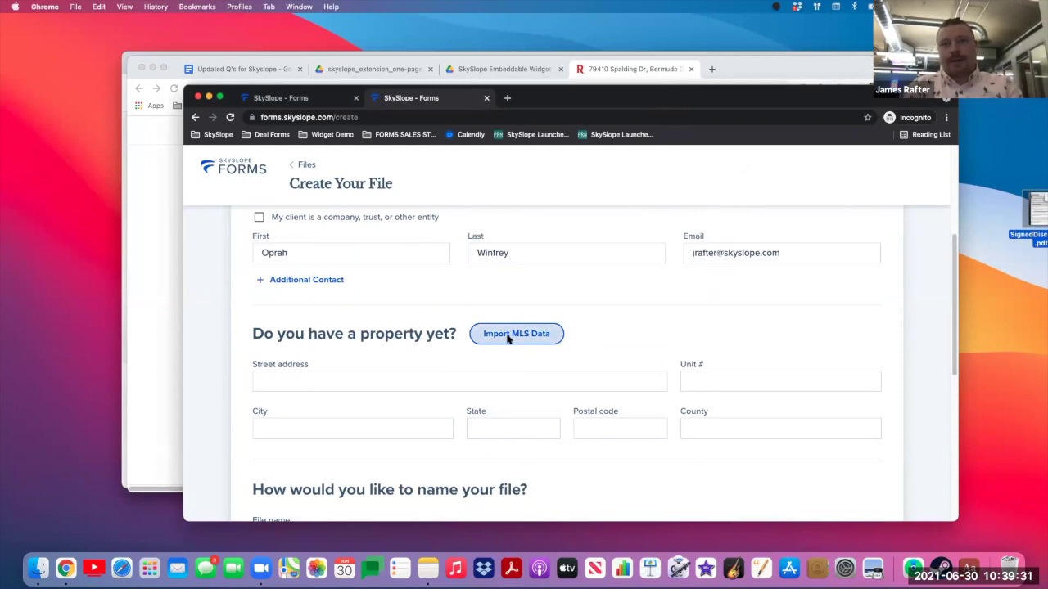
# - Import the listing's MLS data by pasting its MLS number
pyautogui.click(508, 334)
pyautogui.write('219062825')
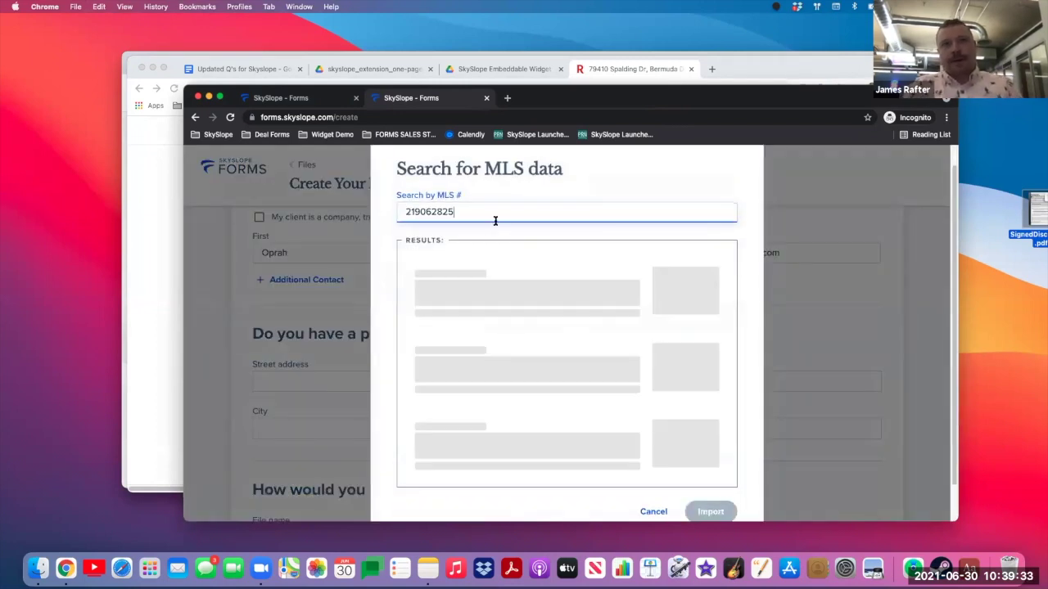
pyautogui.click(708, 512)
pyautogui.scroll(-3, 489, 391)
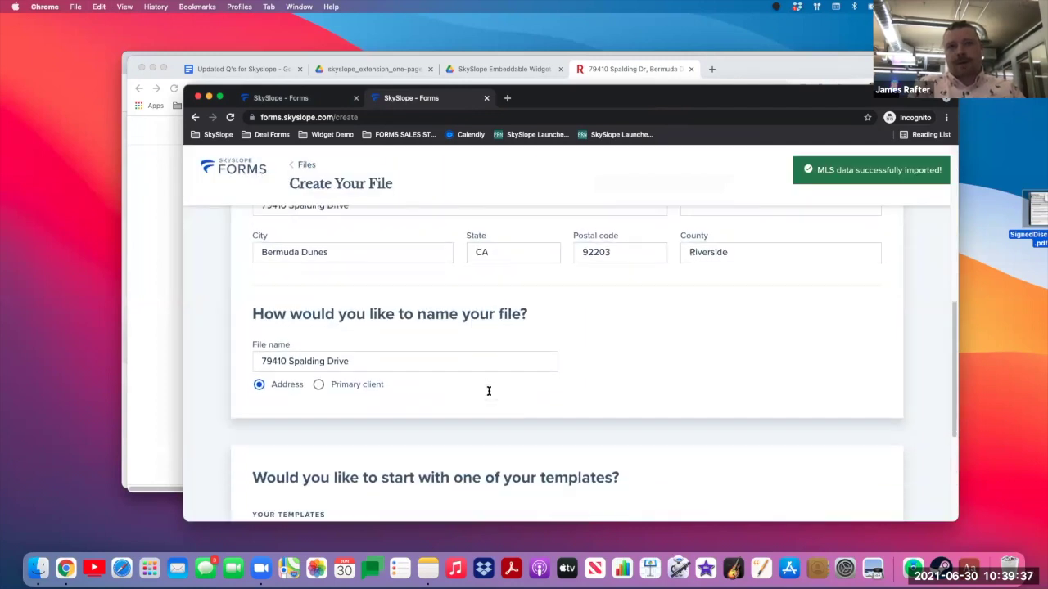
pyautogui.scroll(-2, 488, 390)
# - Append the seller's first name to the file name and create the file from the Go Lakers template
pyautogui.click(379, 290)
pyautogui.write('-')
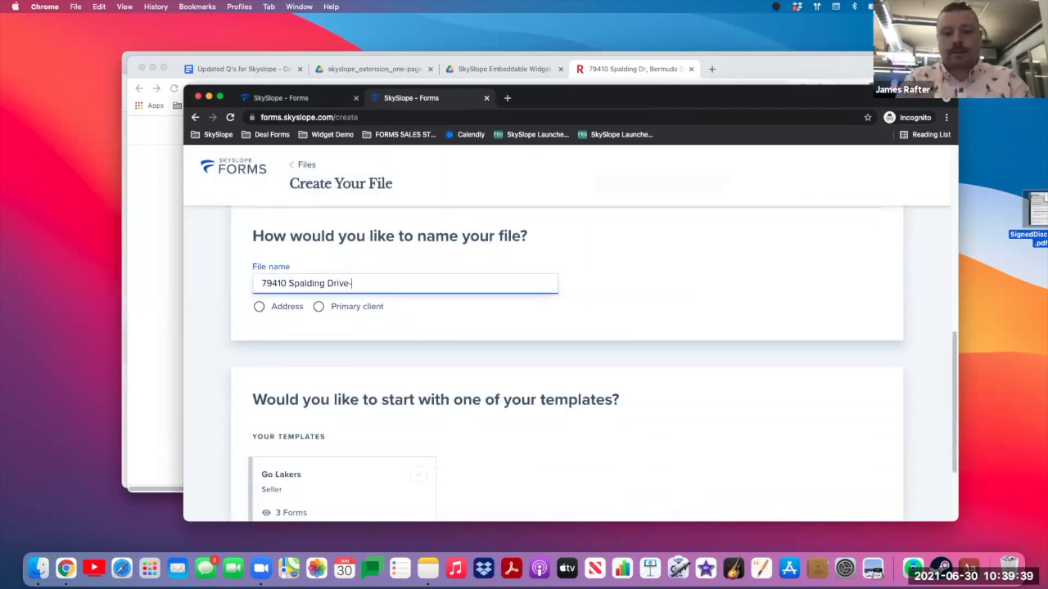
pyautogui.write('OPRAH W')
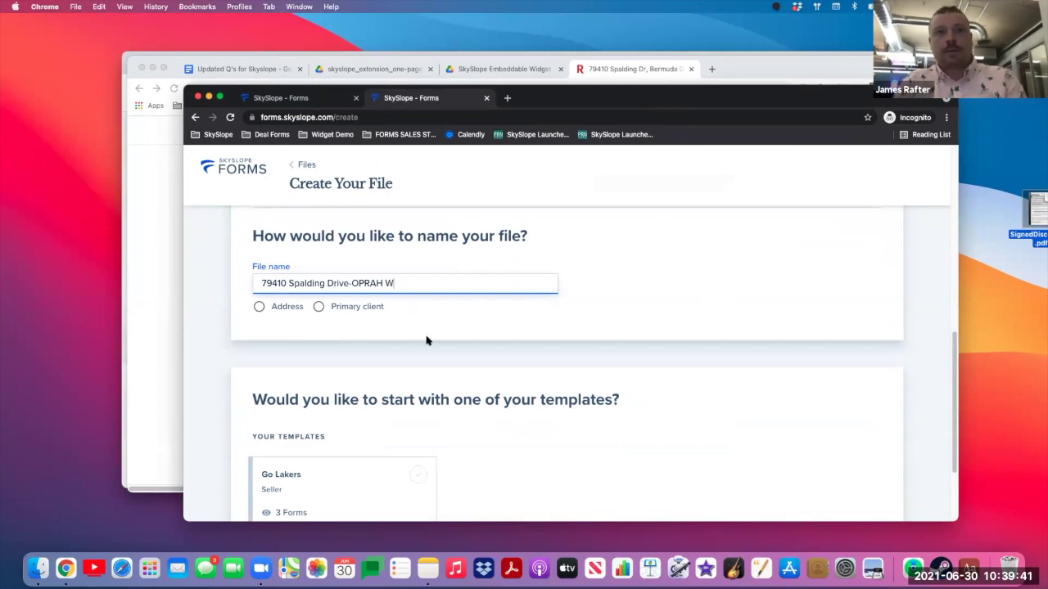
pyautogui.scroll(-3, 426, 341)
pyautogui.click(383, 402)
pyautogui.click(859, 488)
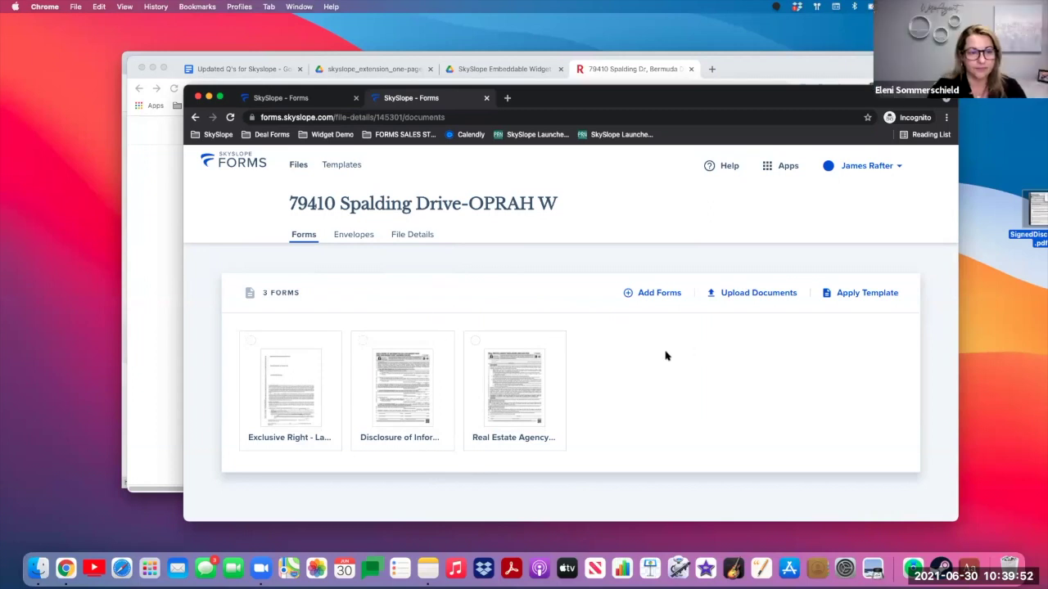
# - Look through the Add Forms catalogue, then return to the file's forms overview
pyautogui.click(655, 293)
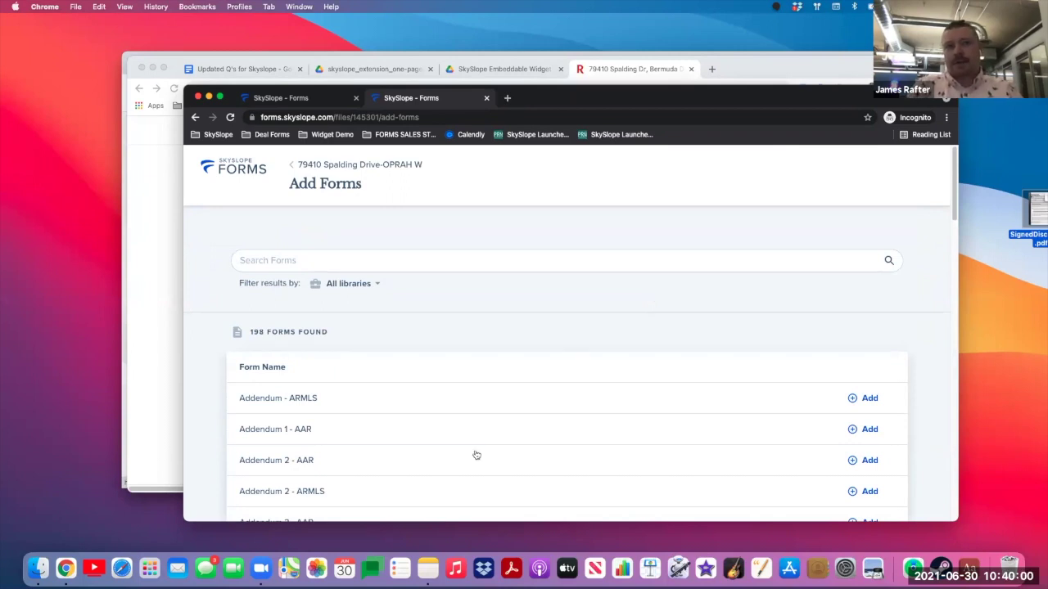
pyautogui.scroll(-4, 476, 455)
pyautogui.scroll(2, 475, 455)
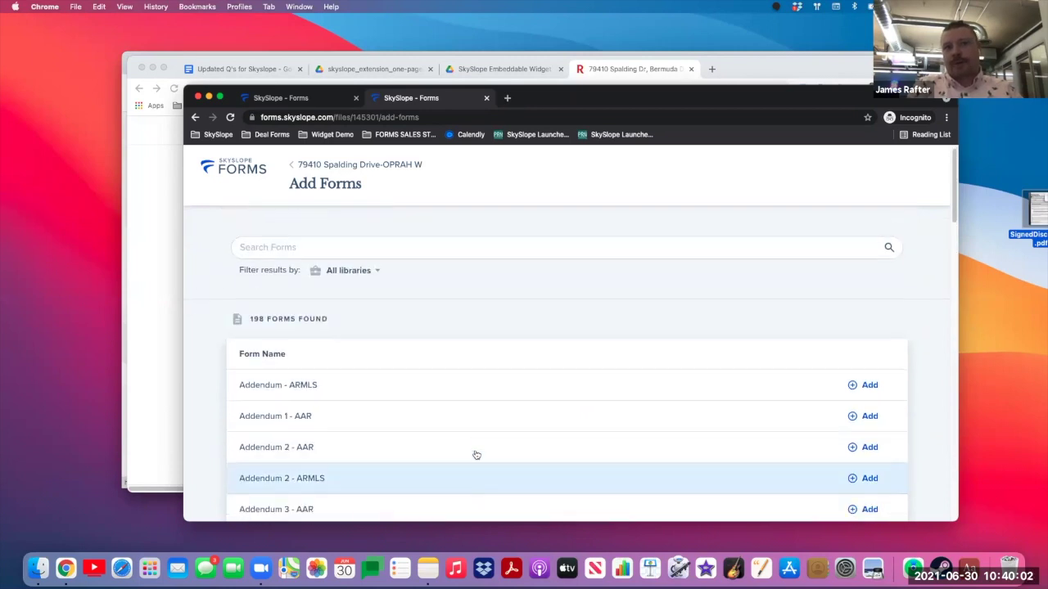
pyautogui.scroll(-2, 475, 455)
pyautogui.scroll(3, 475, 455)
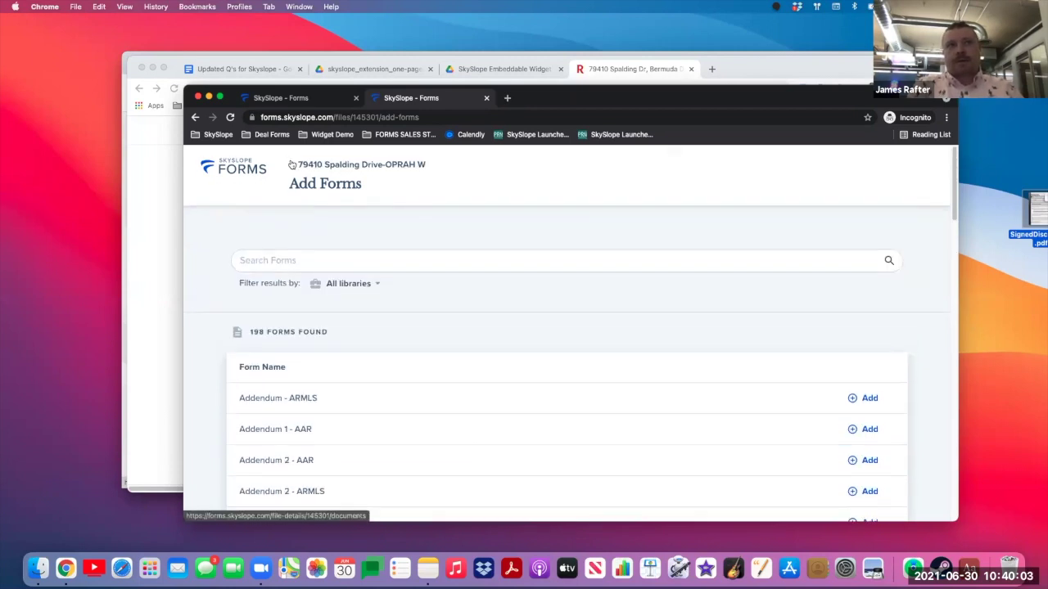
pyautogui.click(291, 163)
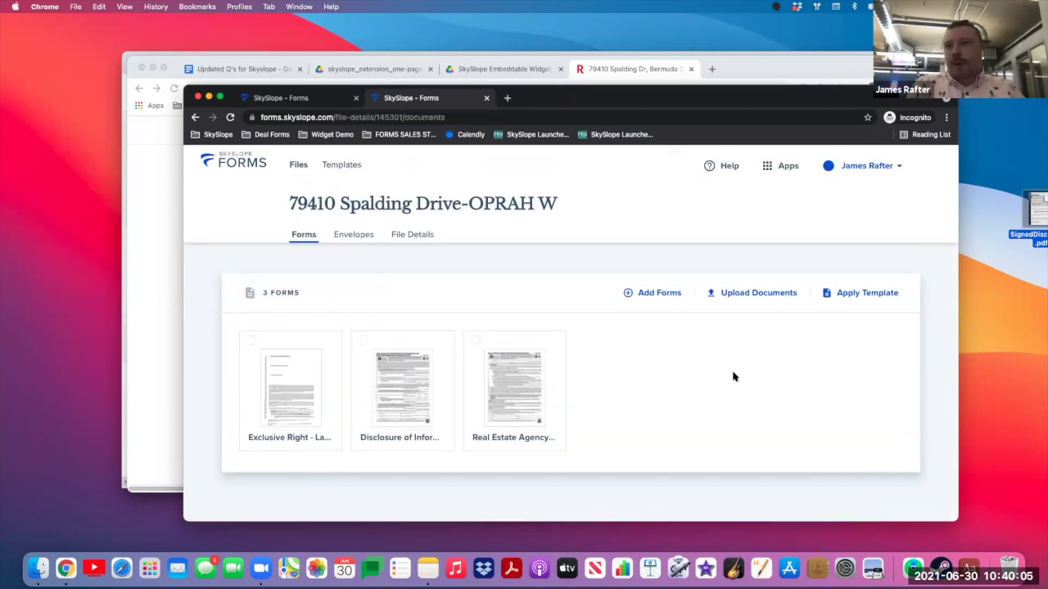
# - Cancel the Upload Documents window and open the Exclusive Right Land and Lots listing contract
pyautogui.click(743, 294)
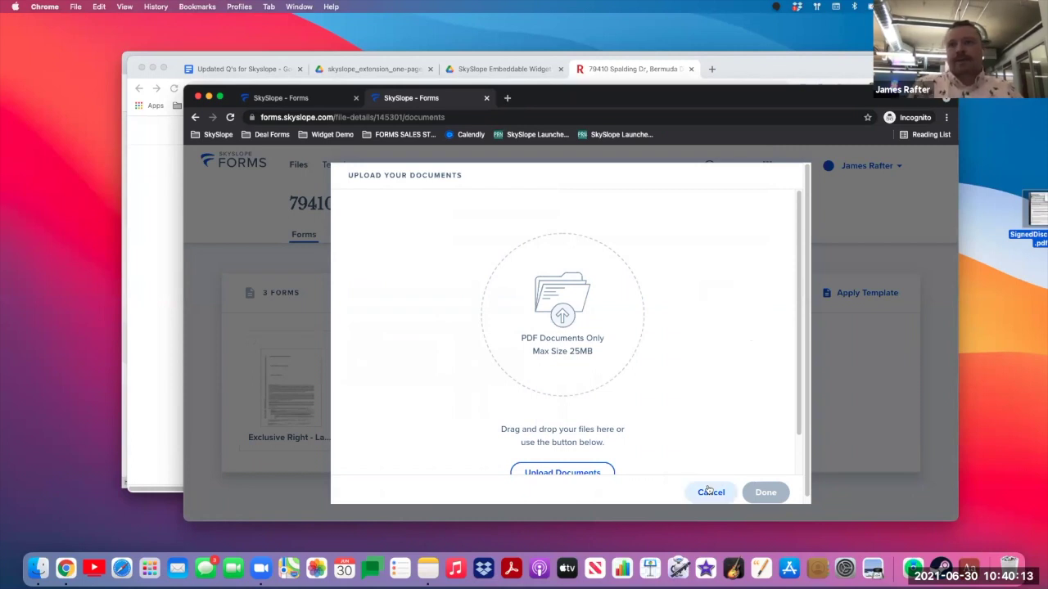
pyautogui.click(708, 492)
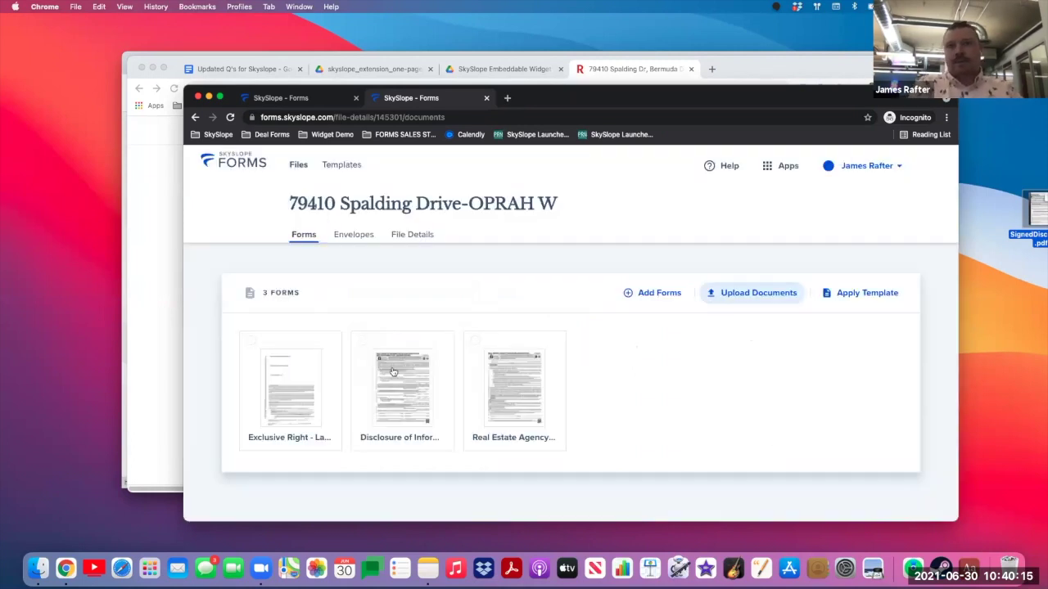
pyautogui.click(292, 394)
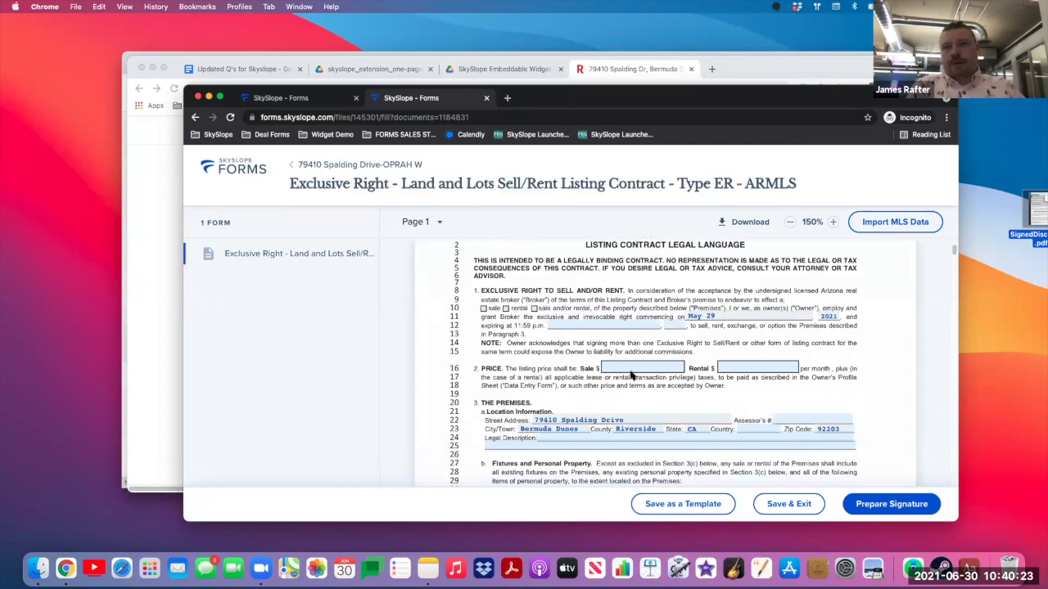
# - Enter 1,000,000 as the contract's sale price
pyautogui.click(629, 368)
pyautogui.write('1,000,000')
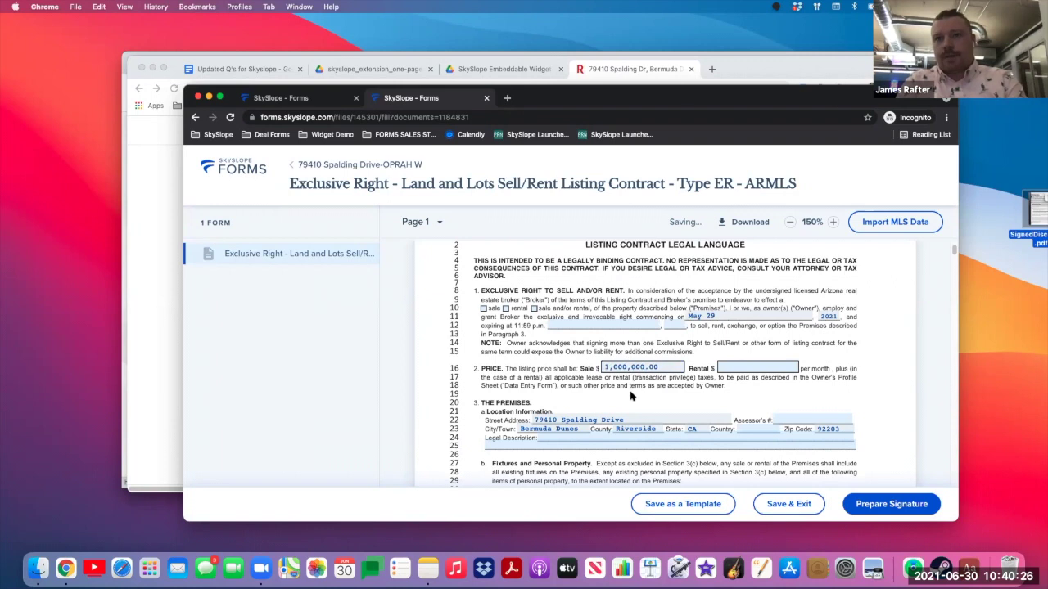
pyautogui.scroll(-8, 628, 370)
# - Dismiss the included-items Description box unsaved and scroll through the form
pyautogui.click(565, 426)
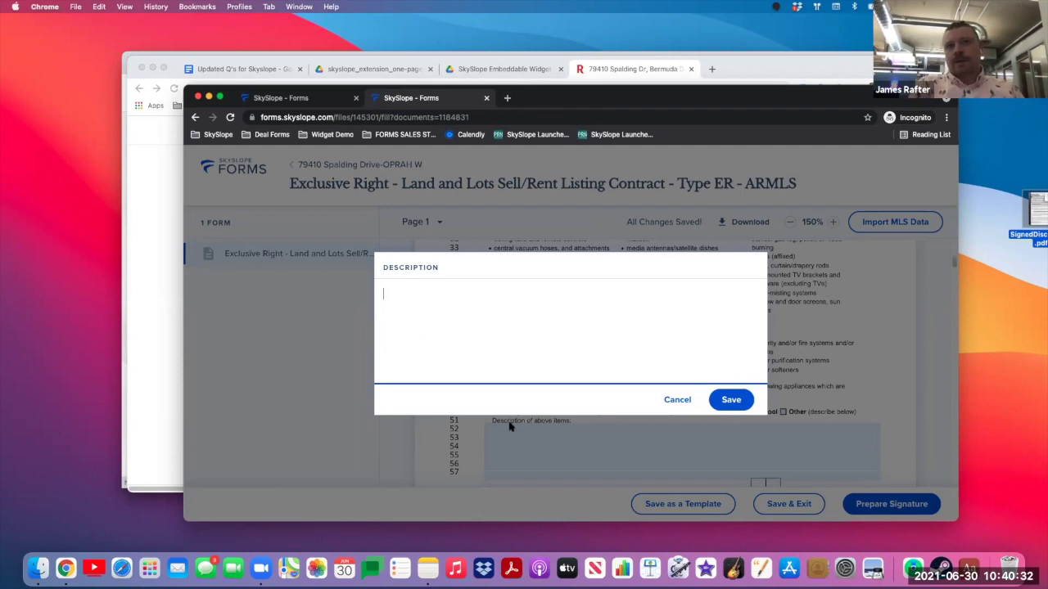
pyautogui.click(673, 401)
pyautogui.scroll(-5, 624, 465)
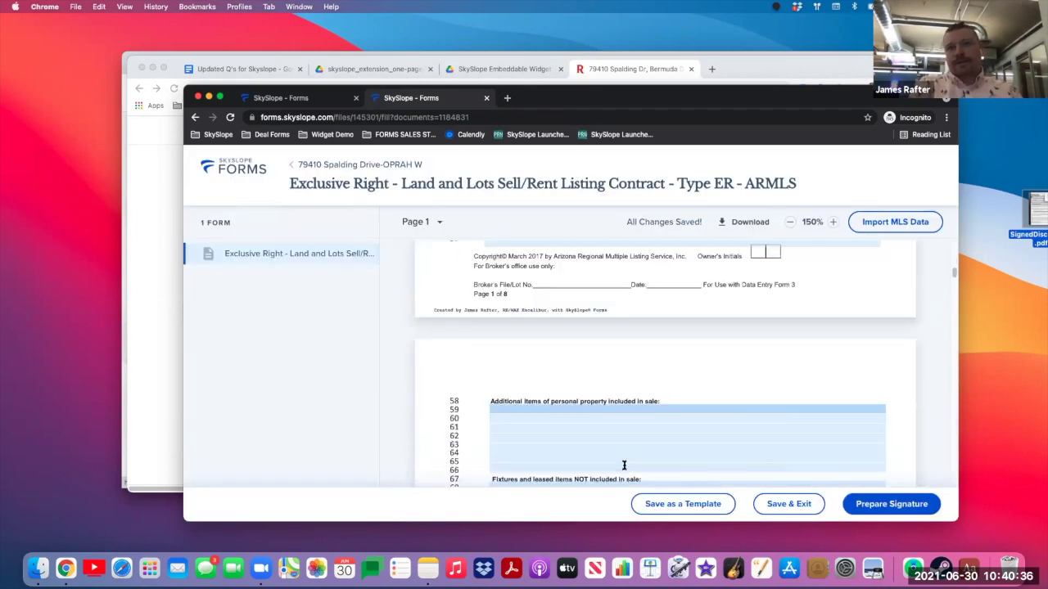
pyautogui.scroll(-5, 624, 465)
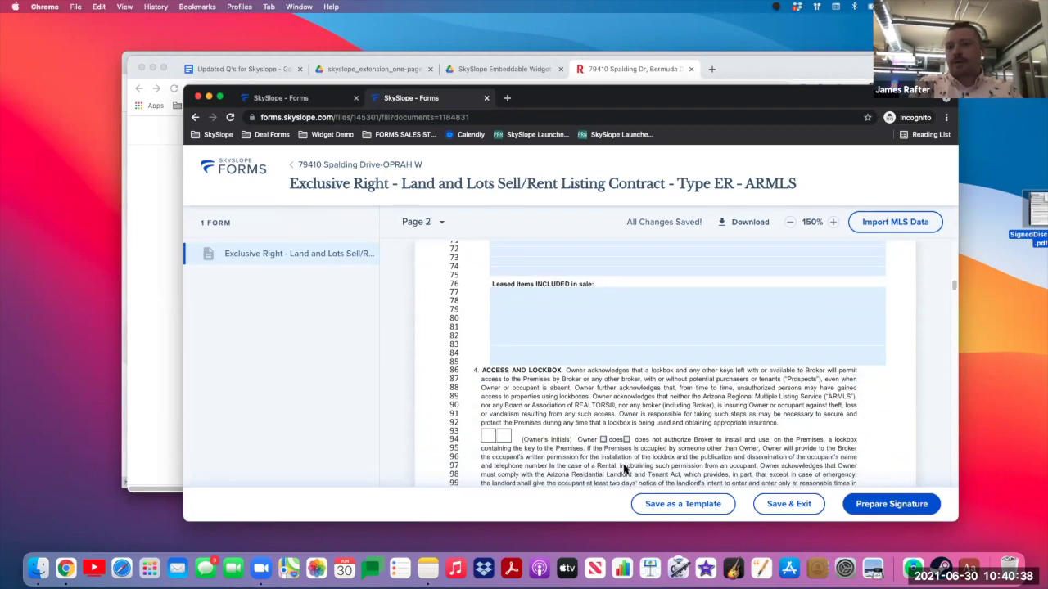
pyautogui.scroll(-3, 624, 468)
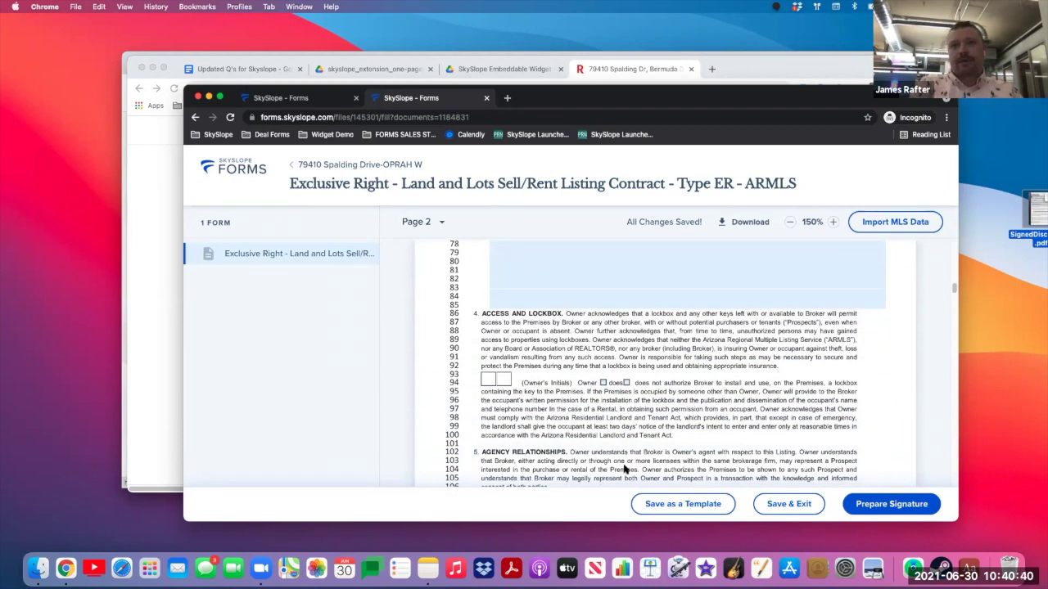
pyautogui.scroll(15, 624, 468)
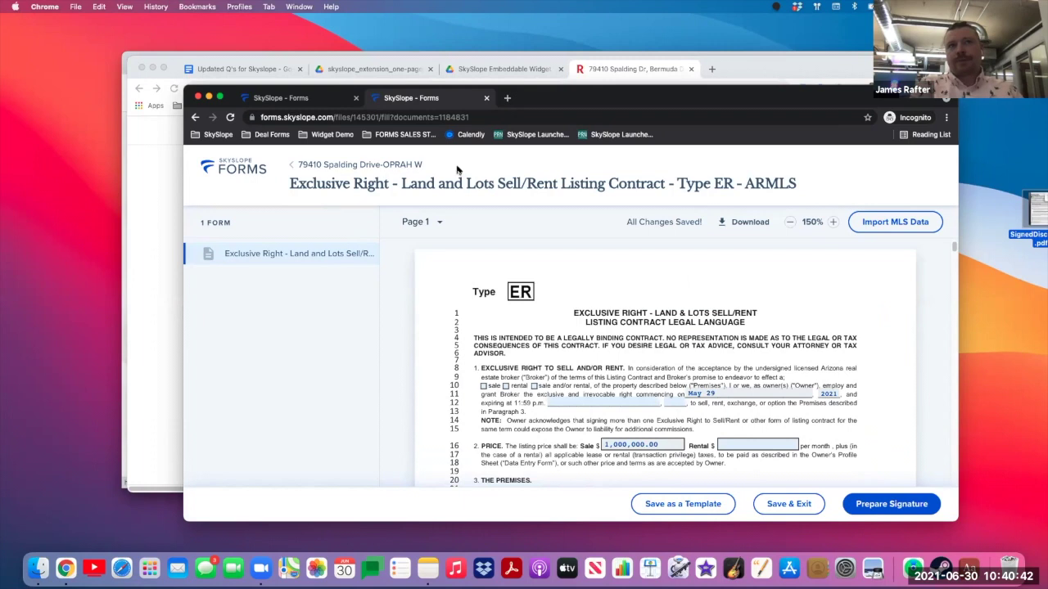
# - Show the file's File Details tab down to its Seller and Seller Agent contacts
pyautogui.click(314, 169)
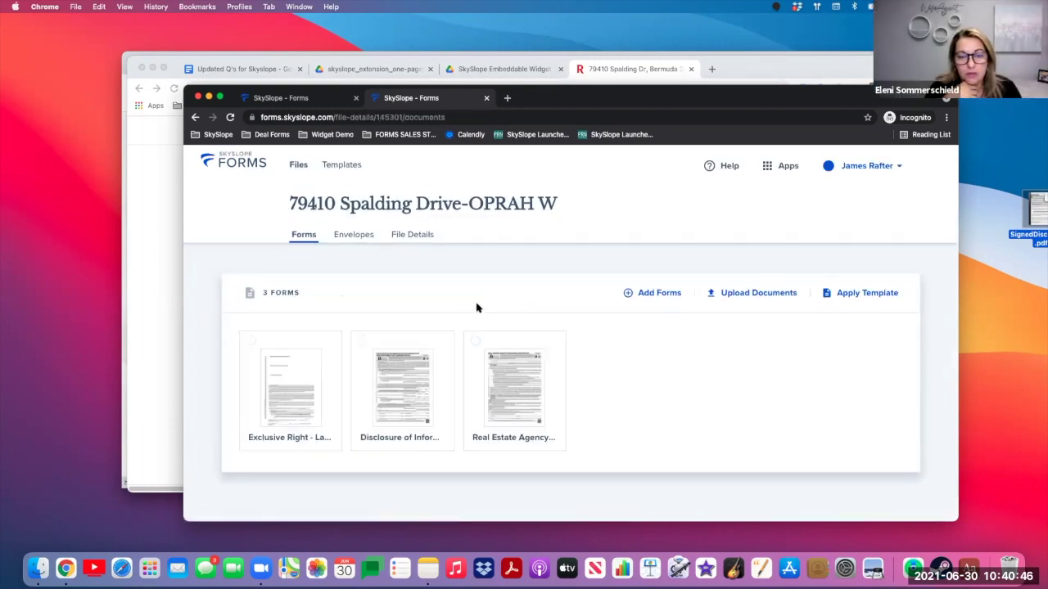
pyautogui.click(425, 241)
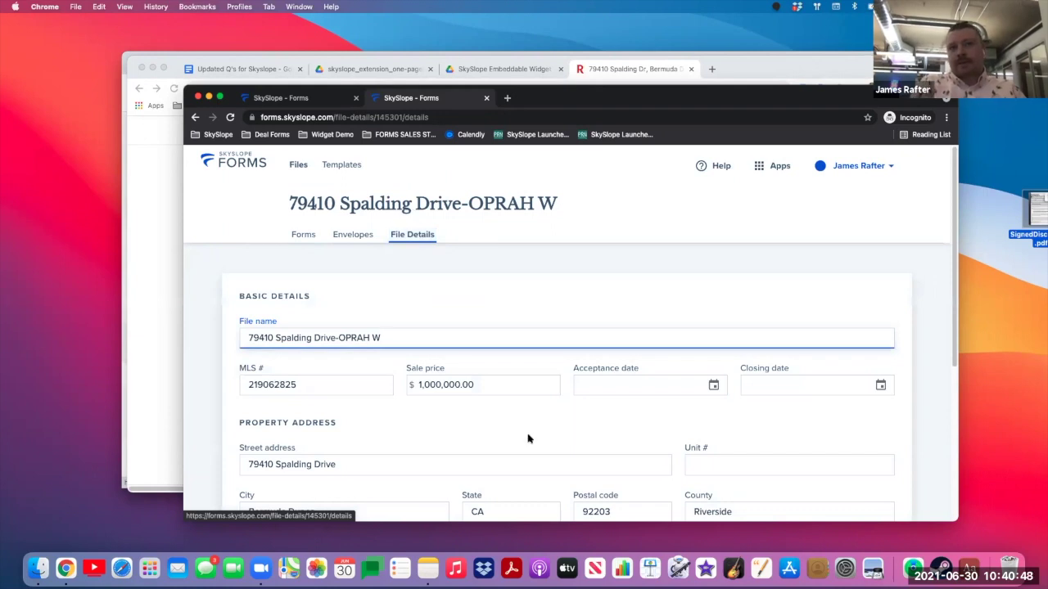
pyautogui.scroll(-3, 526, 437)
pyautogui.scroll(-3, 515, 431)
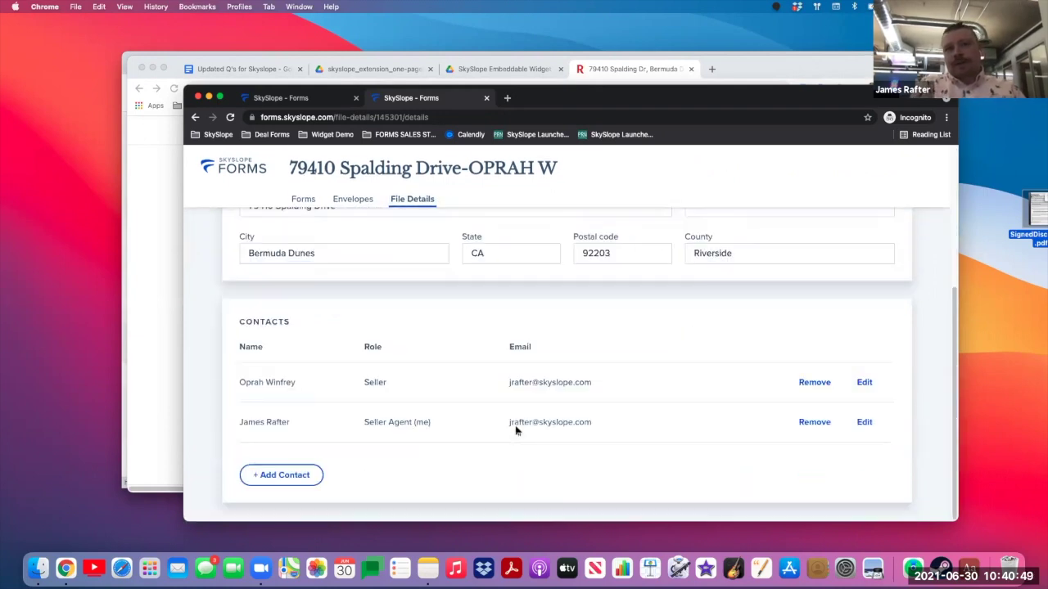